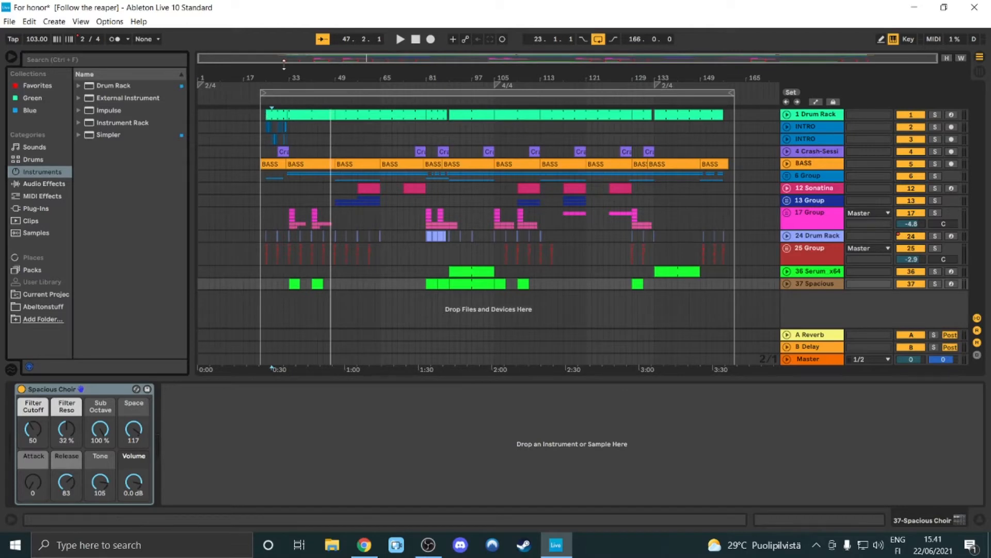
Unfold the 6 Group guitar tracks, set the playback start at bar 33 and solo the group.
{"action": "left_click_drag", "start_coordinate": [280, 59], "coordinate": [247, 125]}
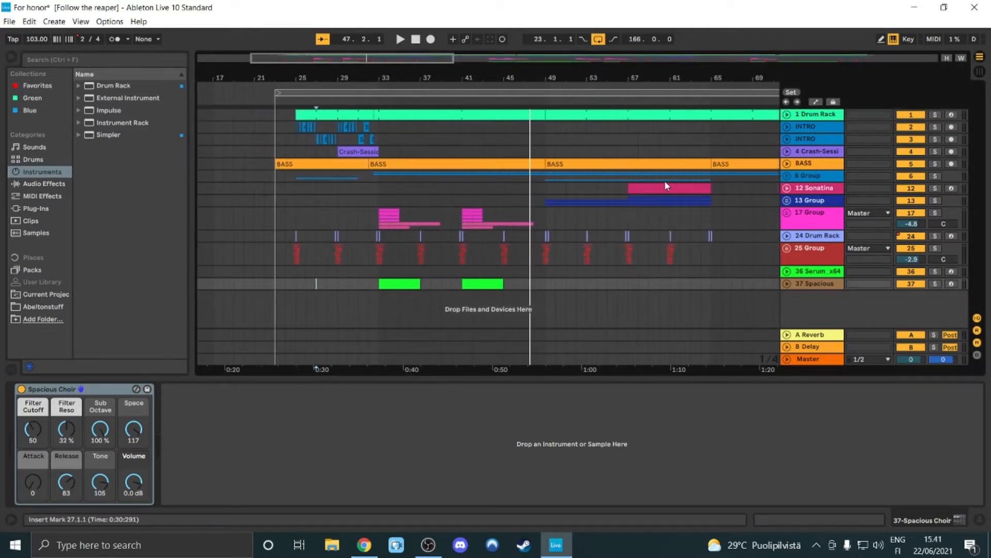
{"action": "left_click", "coordinate": [787, 178]}
{"action": "scroll", "coordinate": [622, 135], "scroll_direction": "down", "scroll_amount": 6}
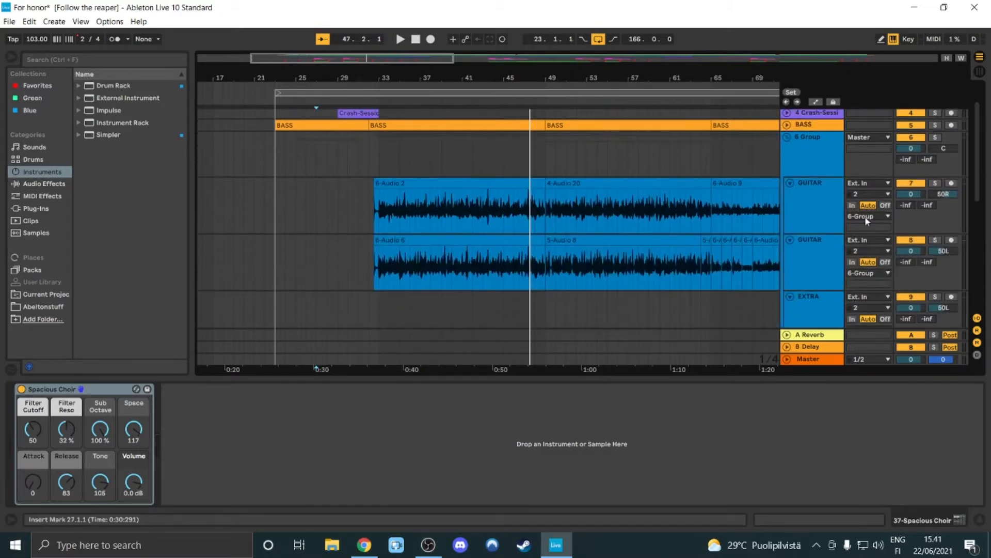
{"action": "scroll", "coordinate": [465, 230], "scroll_direction": "up", "scroll_amount": 2}
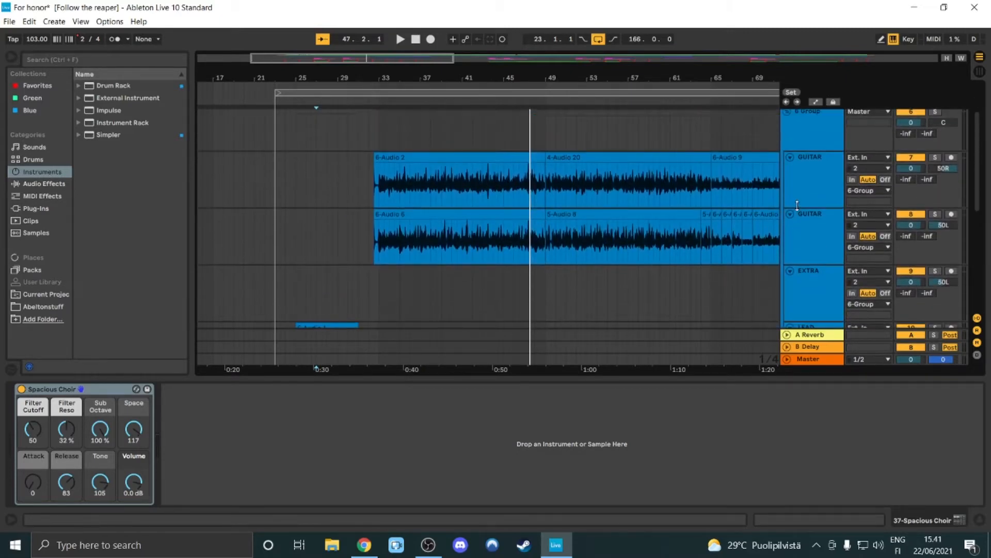
{"action": "left_click", "coordinate": [379, 187]}
{"action": "left_click", "coordinate": [936, 112]}
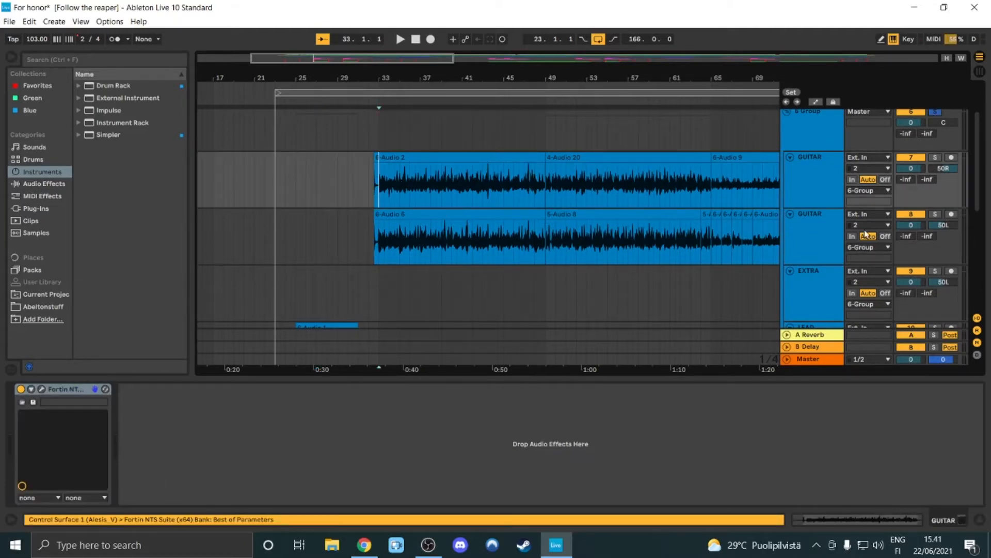
Play the soloed guitar group from bar 33 for about eight bars and stop playback.
{"action": "scroll", "coordinate": [471, 155], "scroll_direction": "up", "scroll_amount": 2}
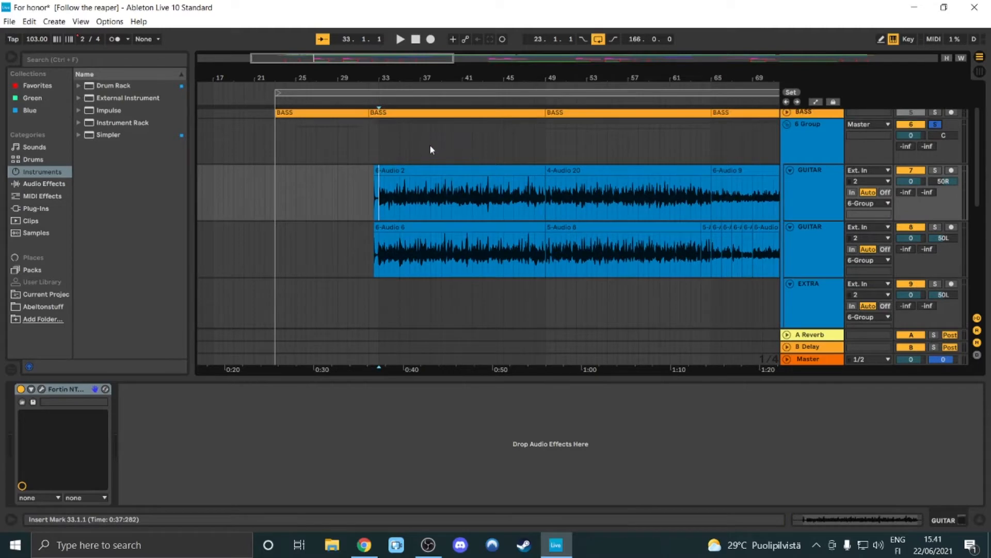
{"action": "scroll", "coordinate": [372, 164], "scroll_direction": "up", "scroll_amount": 2}
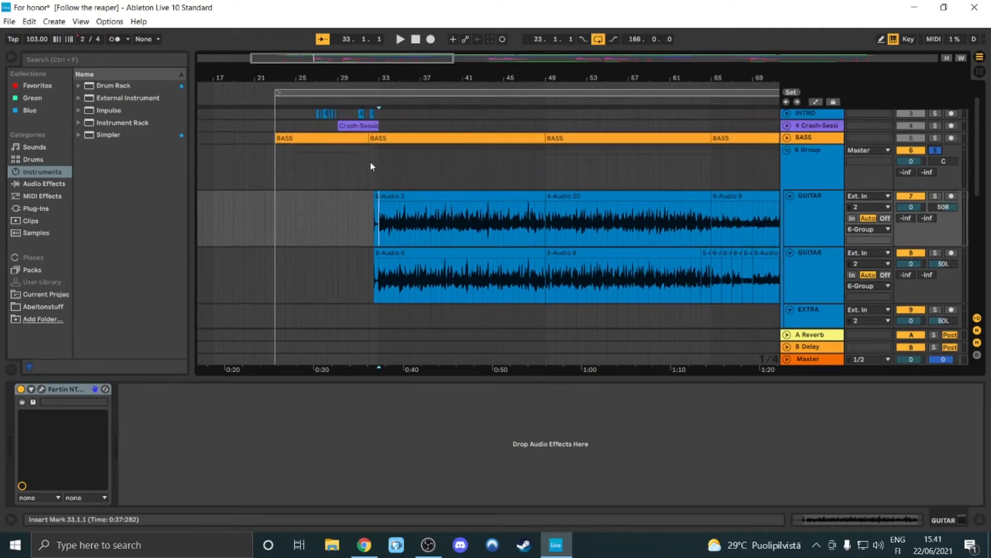
{"action": "scroll", "coordinate": [373, 163], "scroll_direction": "down", "scroll_amount": 2}
{"action": "left_click_drag", "start_coordinate": [394, 60], "coordinate": [383, 83]}
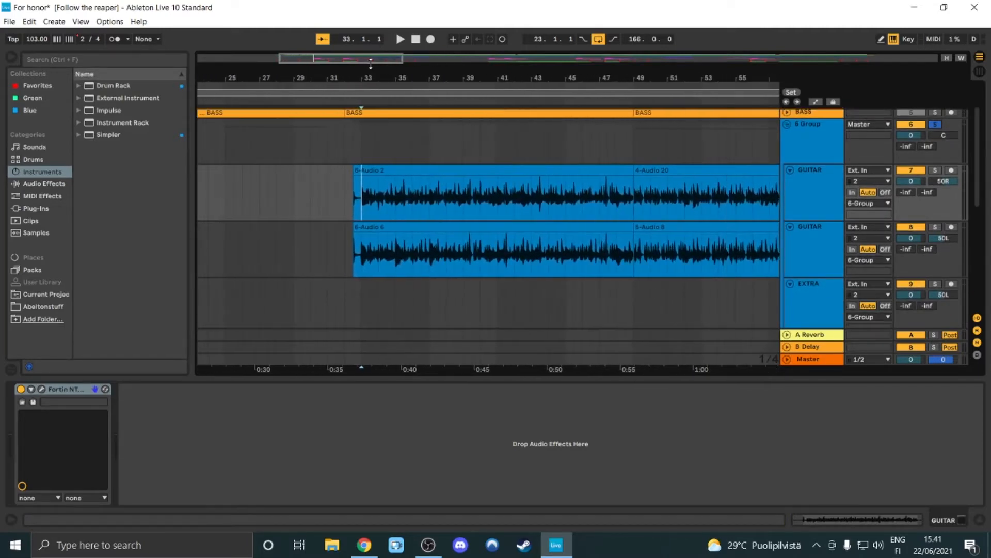
{"action": "key", "text": "space"}
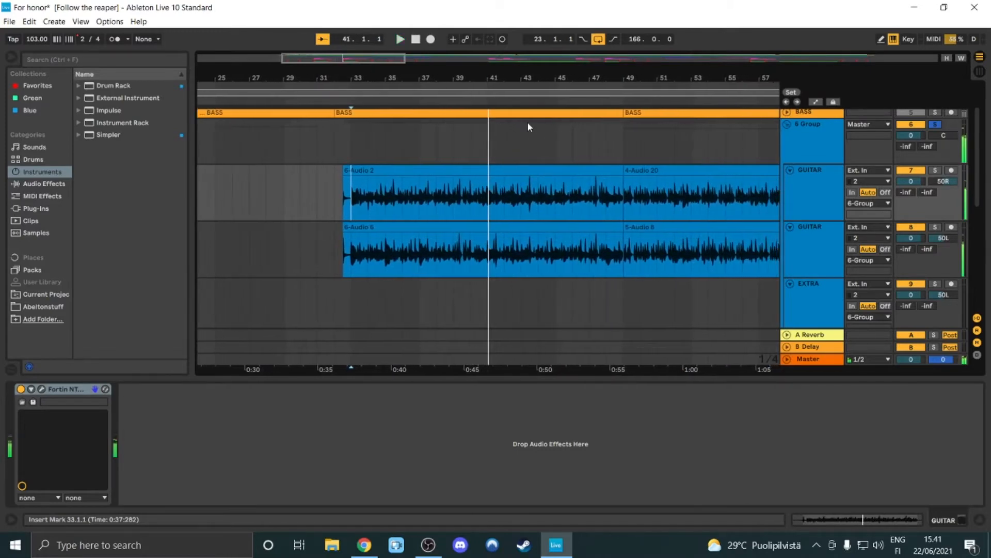
{"action": "key", "text": "space"}
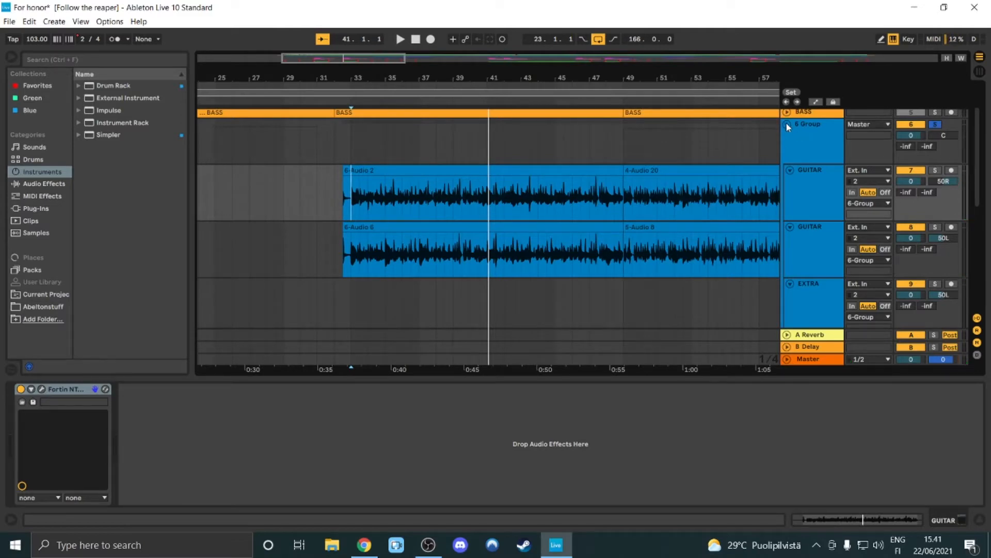
Examine the pedals and amp head of the Fortin NTS Suite plug-in on the first GUITAR track, and close its window.
{"action": "left_click_drag", "start_coordinate": [351, 58], "coordinate": [391, 65]}
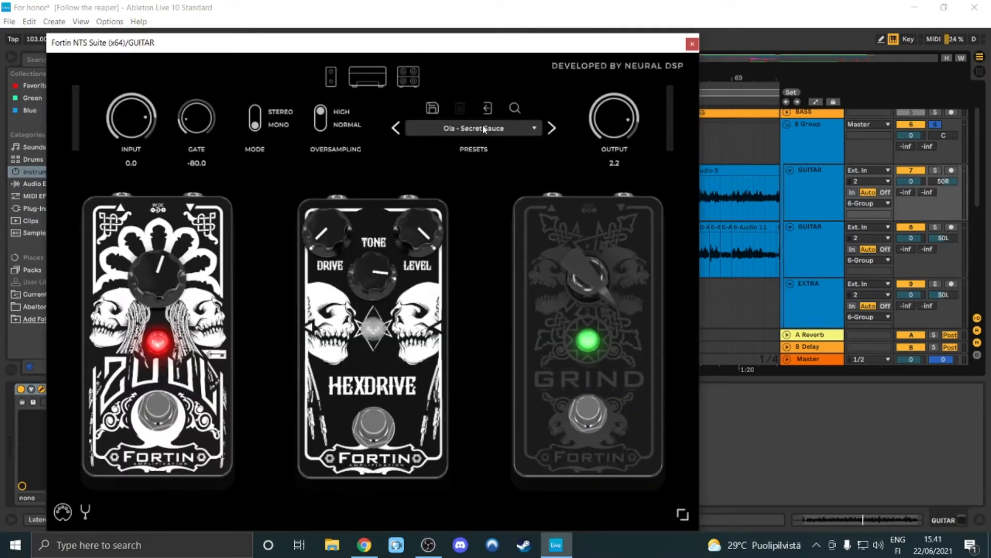
{"action": "left_click", "coordinate": [367, 77]}
{"action": "left_click_drag", "start_coordinate": [370, 48], "coordinate": [480, 16]}
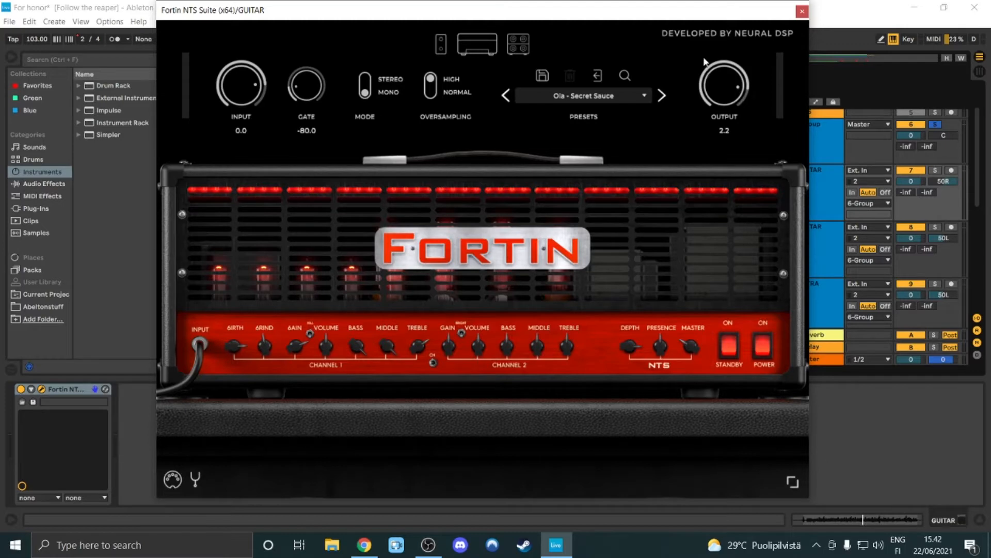
{"action": "left_click", "coordinate": [802, 12]}
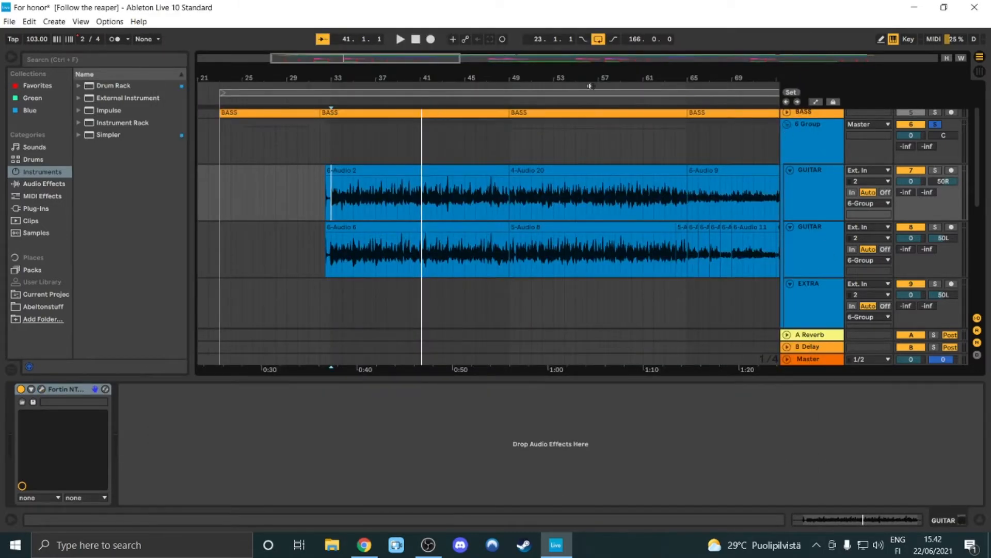
Play the soloed guitar group from bar 65 to about bar 73.
{"action": "left_click_drag", "start_coordinate": [417, 61], "coordinate": [417, 49]}
{"action": "left_click_drag", "start_coordinate": [648, 78], "coordinate": [503, 73]}
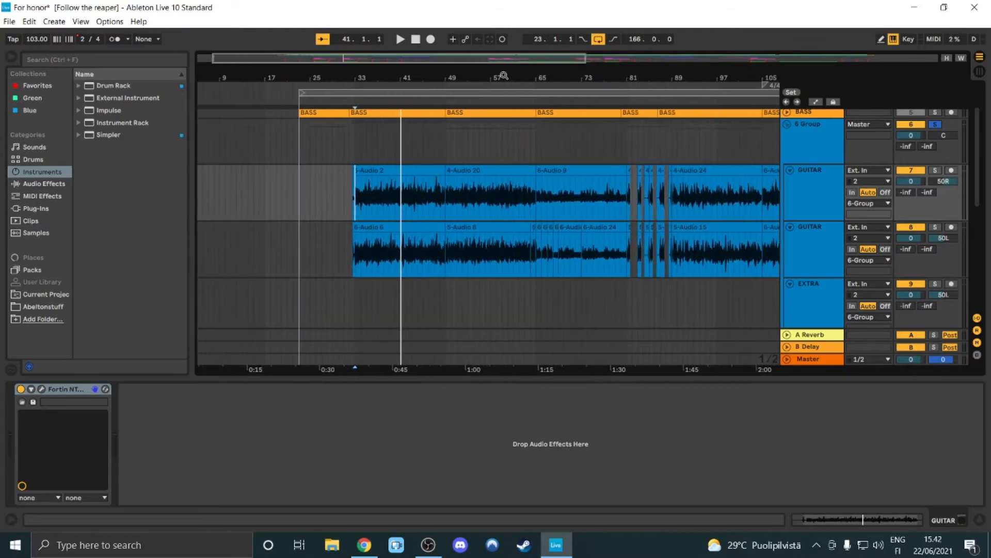
{"action": "left_click", "coordinate": [538, 147]}
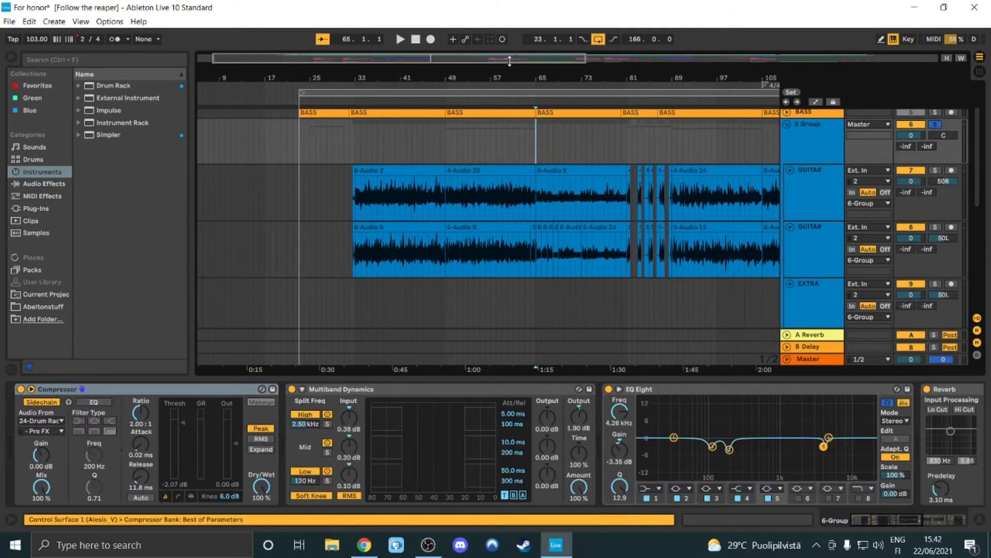
{"action": "mouse_move", "coordinate": [660, 78]}
{"action": "left_mouse_down"}
{"action": "mouse_move", "coordinate": [651, 91]}
{"action": "mouse_move", "coordinate": [338, 157]}
{"action": "left_mouse_up"}
{"action": "key", "text": "space"}
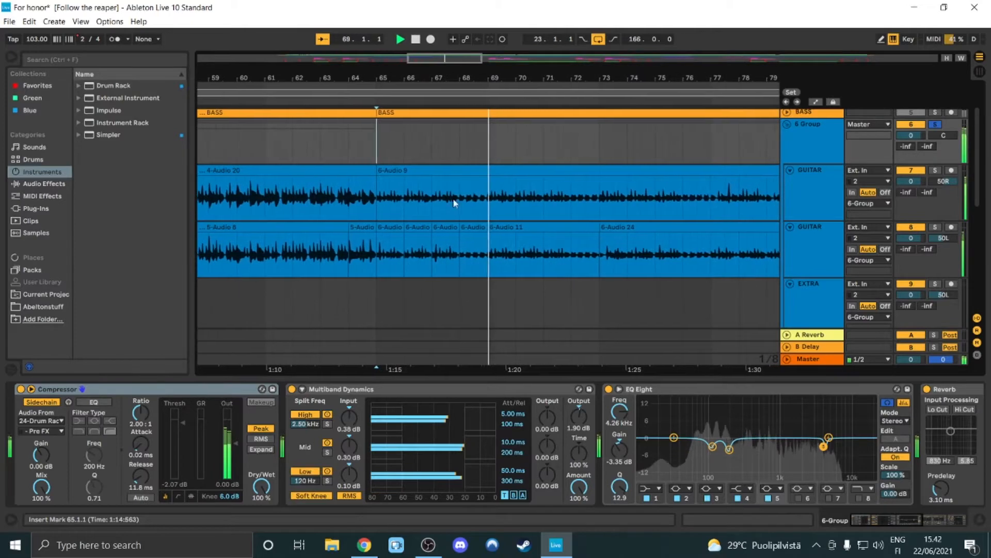
{"action": "key", "text": "minus"}
{"action": "key", "text": "minus"}
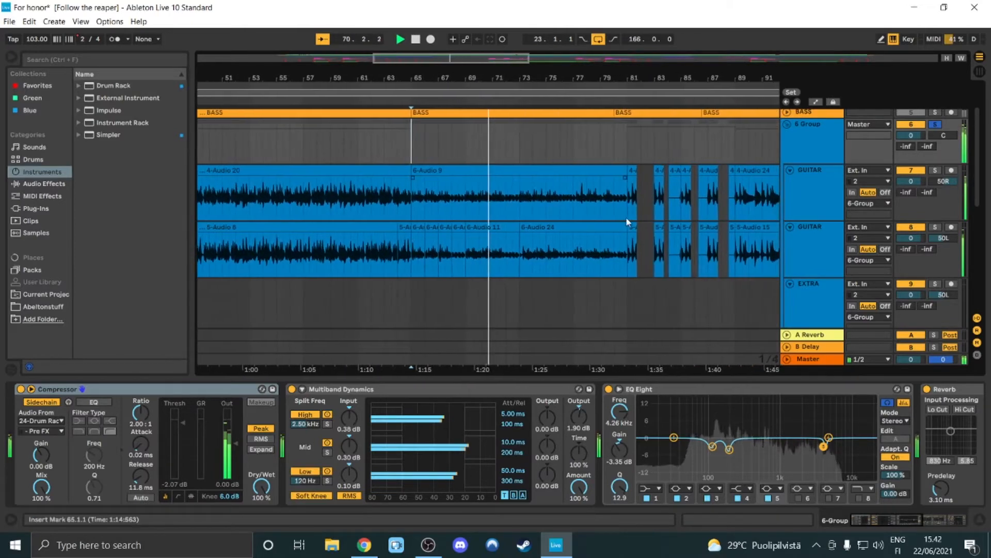
{"action": "key", "text": "minus"}
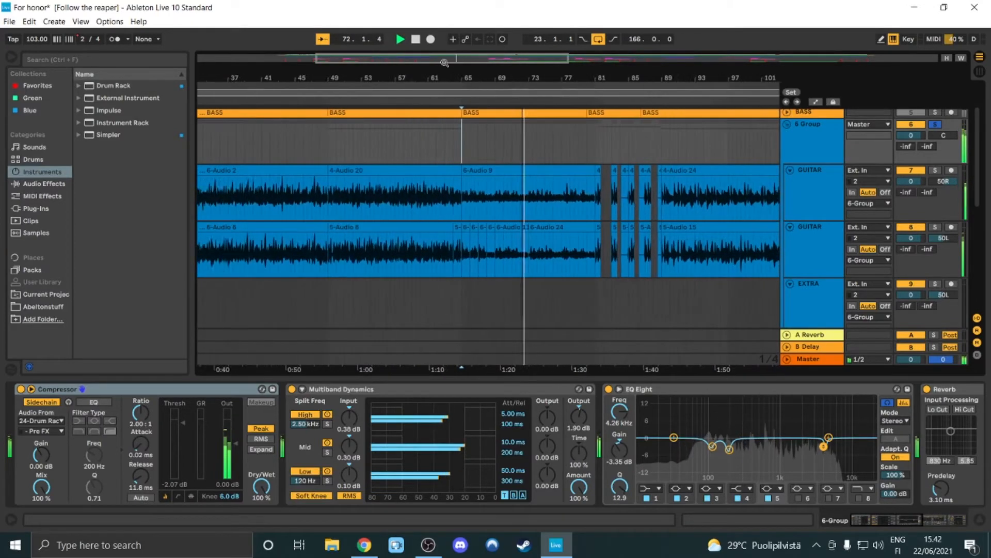
{"action": "key", "text": "space"}
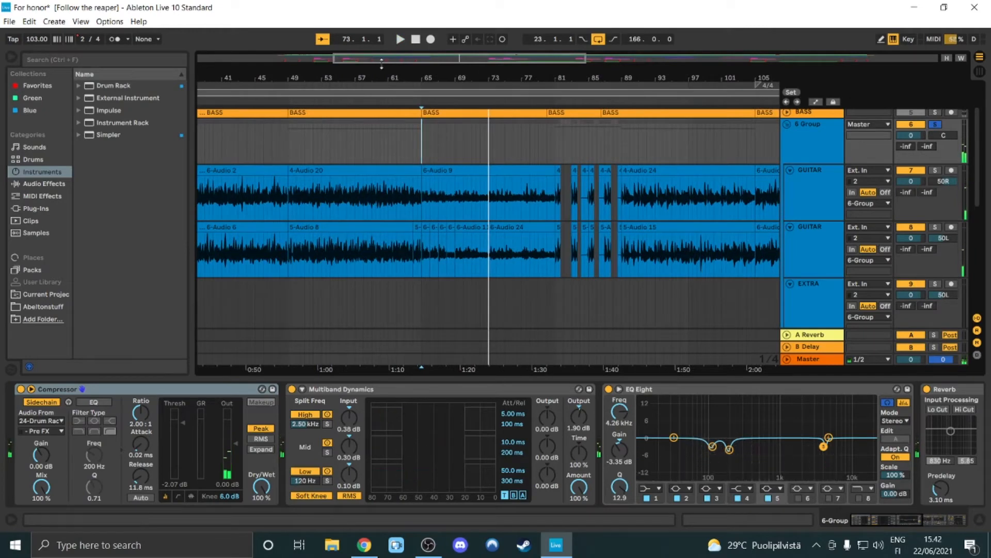
Play the soloed guitar group from bar 49 and examine the clips on the EXTRA and LEAD tracks.
{"action": "left_click_drag", "start_coordinate": [390, 57], "coordinate": [331, 56]}
{"action": "left_click", "coordinate": [423, 126]}
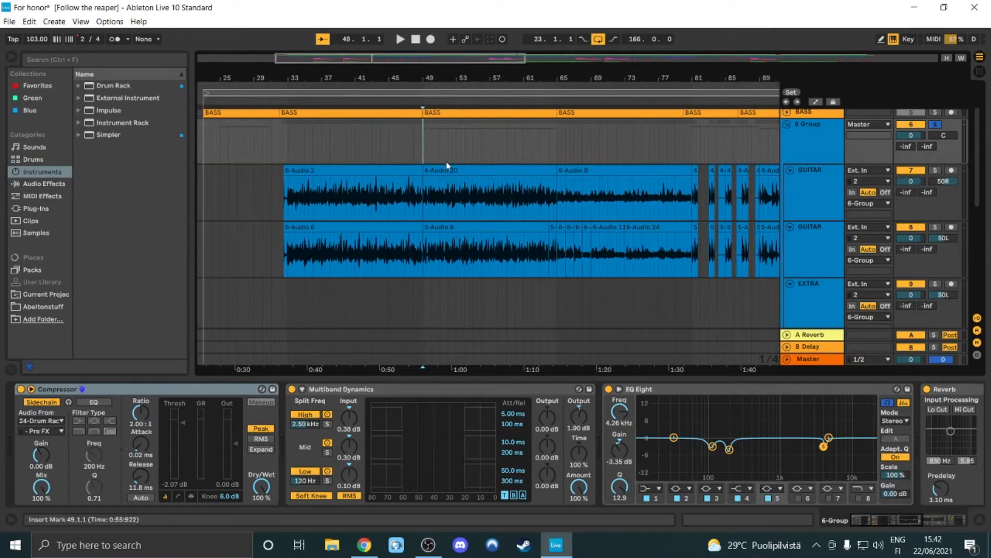
{"action": "key", "text": "space"}
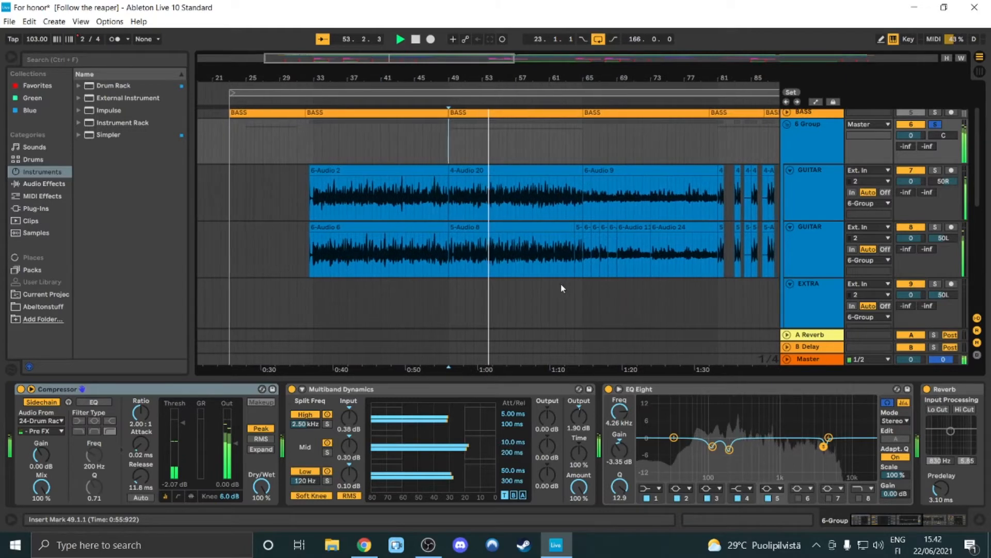
{"action": "scroll", "coordinate": [658, 270], "scroll_direction": "down", "scroll_amount": 2}
{"action": "scroll", "coordinate": [660, 266], "scroll_direction": "down", "scroll_amount": 5}
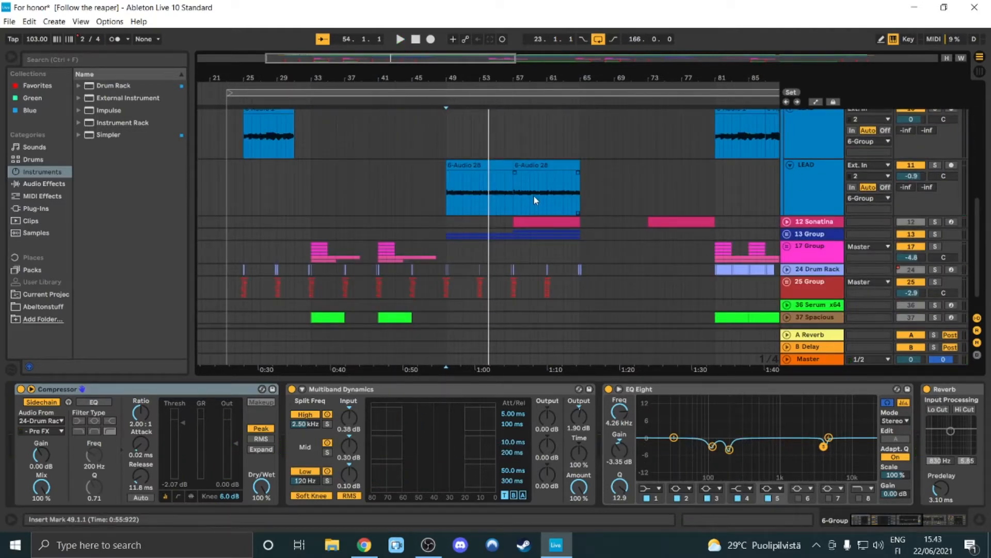
{"action": "scroll", "coordinate": [533, 197], "scroll_direction": "up", "scroll_amount": 3}
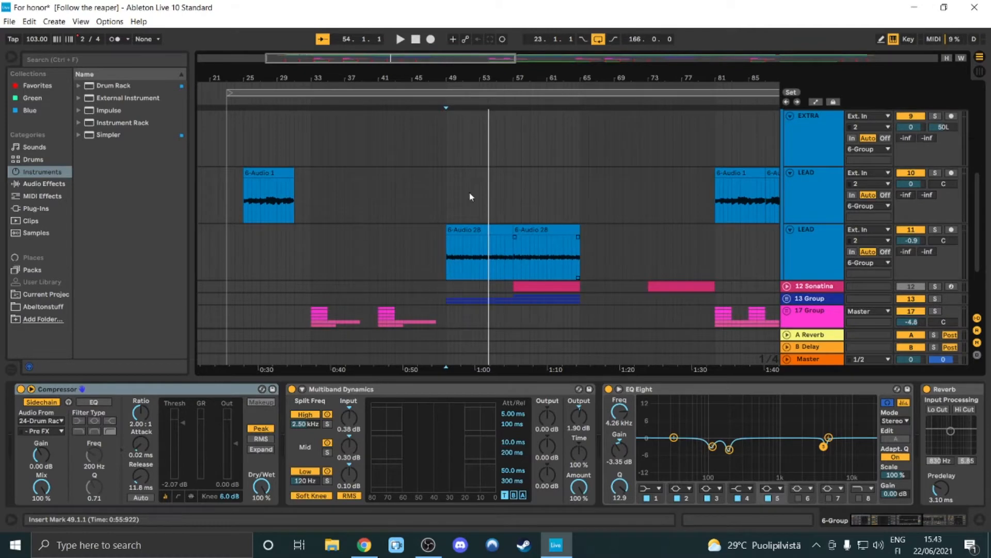
{"action": "scroll", "coordinate": [516, 217], "scroll_direction": "up", "scroll_amount": 1}
{"action": "scroll", "coordinate": [549, 219], "scroll_direction": "up", "scroll_amount": 5}
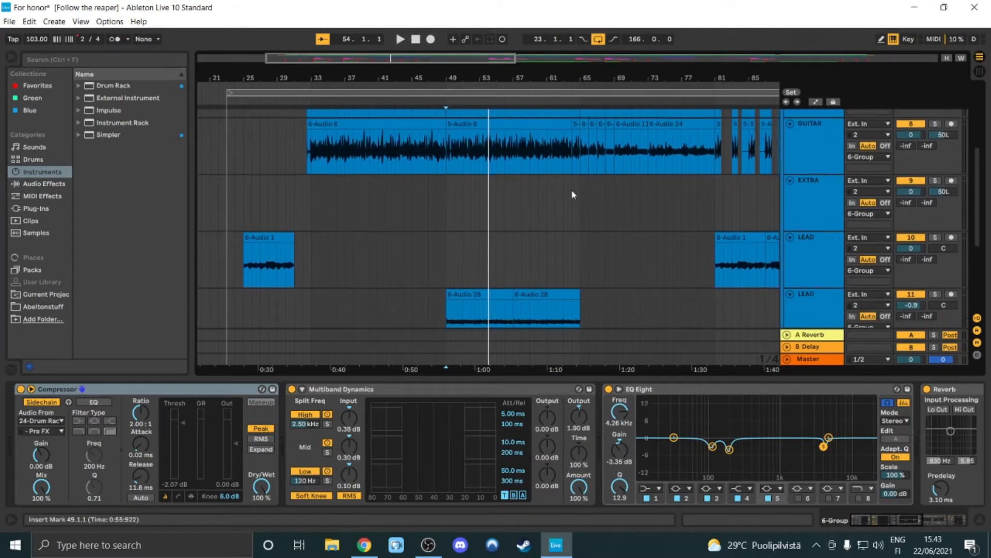
{"action": "scroll", "coordinate": [617, 224], "scroll_direction": "up", "scroll_amount": 2}
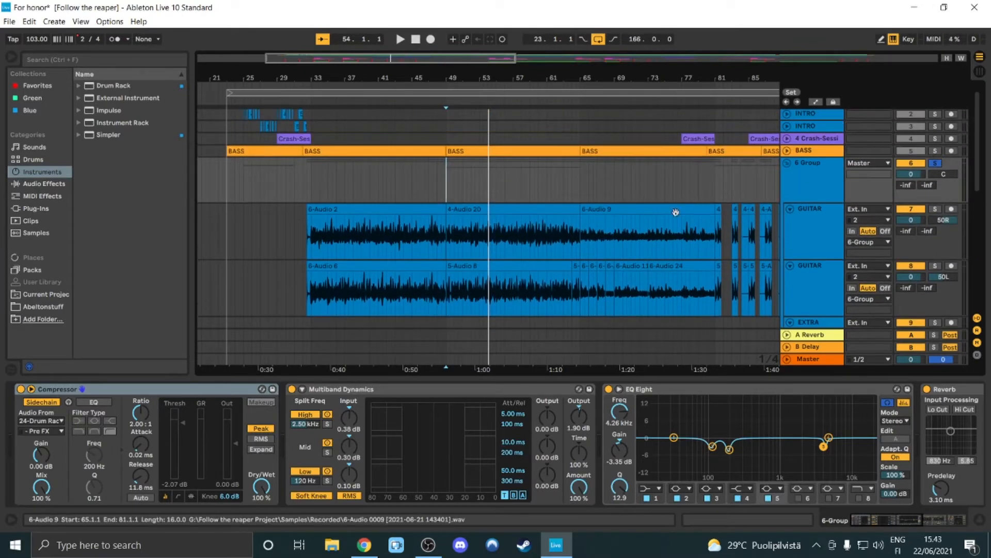
Turn off solo on the 6 Group and play the full mix from bar 63.
{"action": "left_click", "coordinate": [550, 175]}
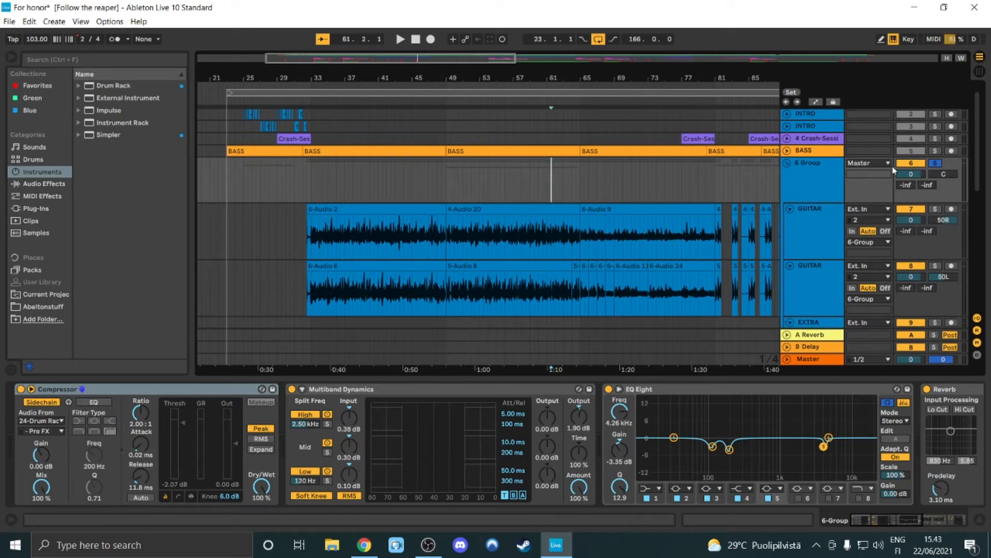
{"action": "left_click", "coordinate": [936, 163]}
{"action": "left_click", "coordinate": [564, 189]}
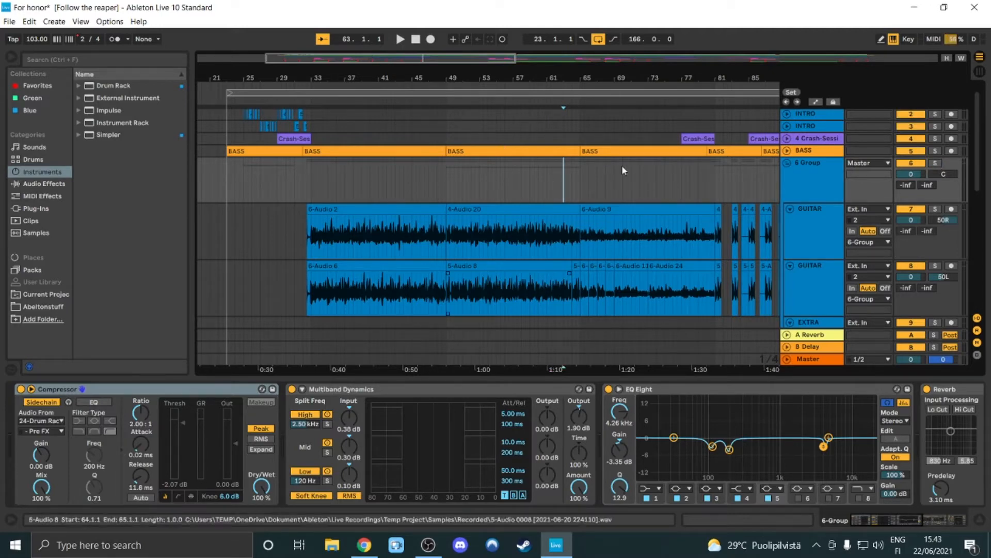
{"action": "key", "text": "space"}
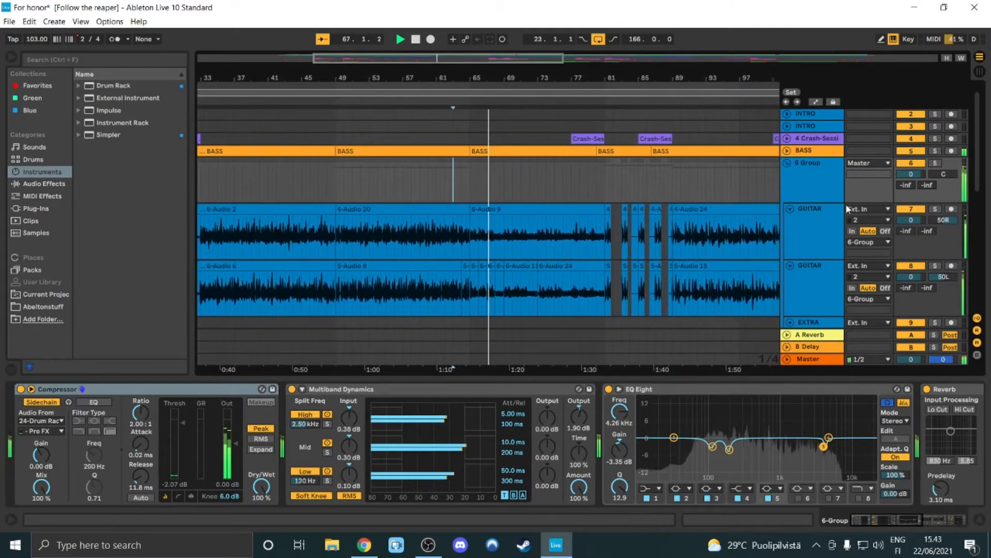
{"action": "key", "text": "space"}
Unfold the BASS track and fold the 6 Group.
{"action": "left_click_drag", "start_coordinate": [469, 60], "coordinate": [398, 32]}
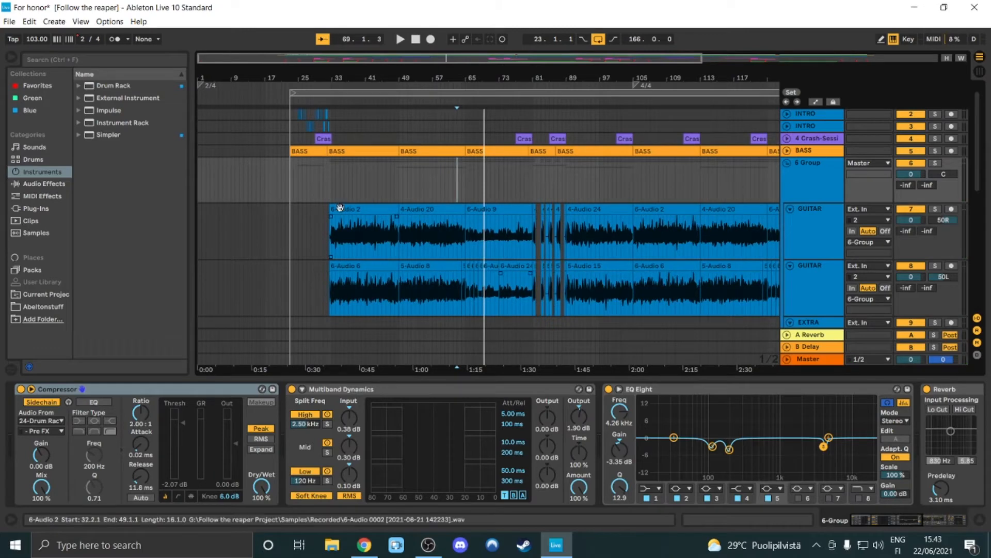
{"action": "left_click", "coordinate": [787, 150]}
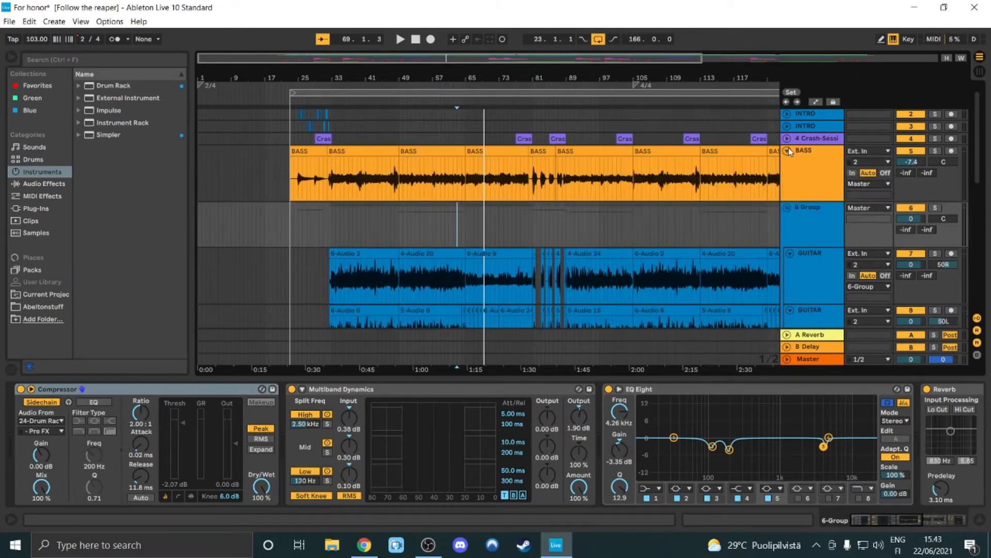
{"action": "left_click", "coordinate": [787, 208]}
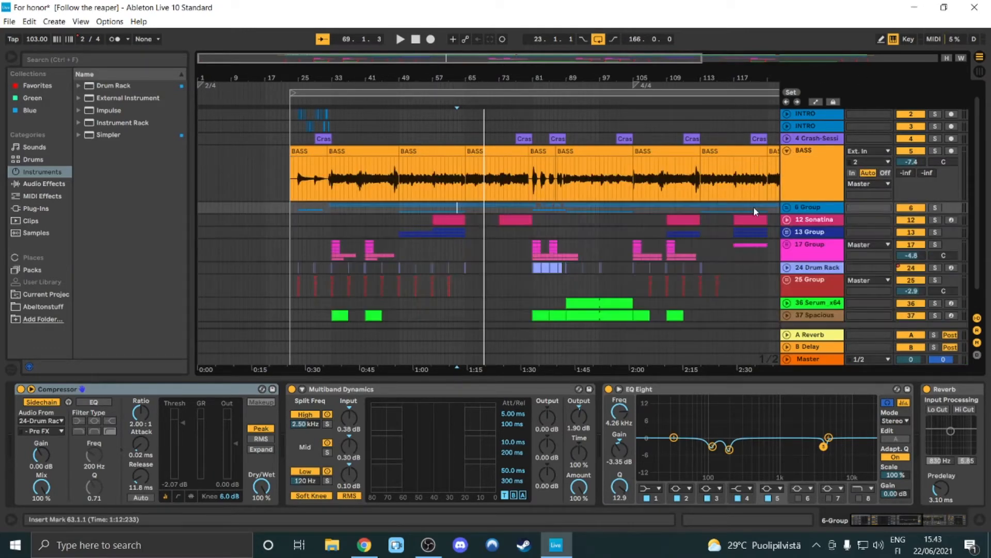
Examine the amp settings of the BASS track's GK Amplification 2 LE plug-in, close its window and fold the track.
{"action": "left_click", "coordinate": [426, 153]}
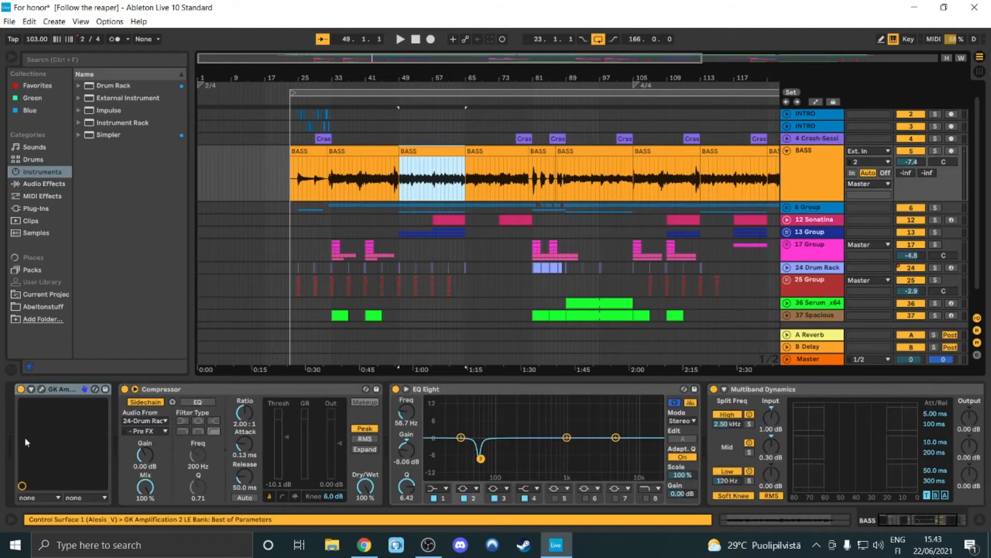
{"action": "left_click", "coordinate": [41, 388]}
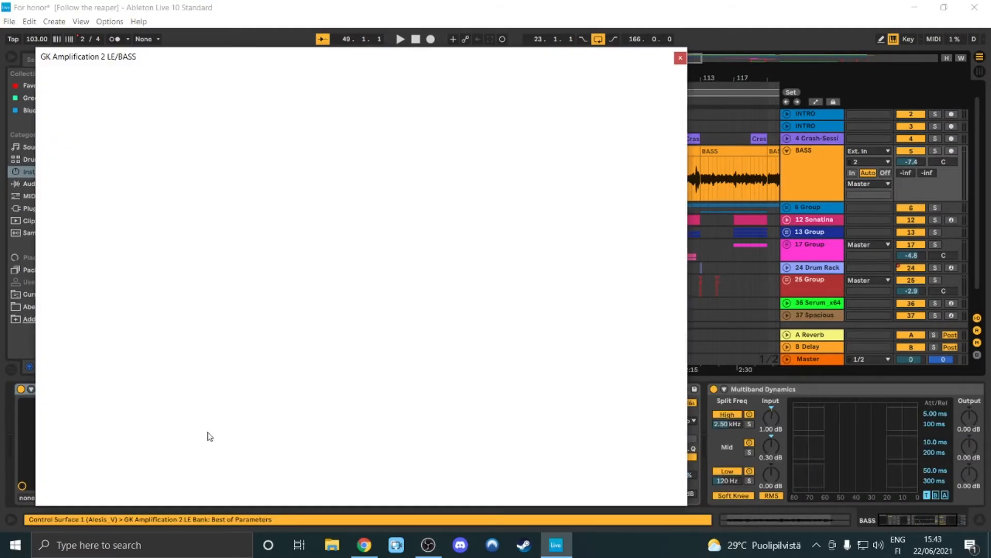
{"action": "left_click_drag", "start_coordinate": [420, 58], "coordinate": [497, 55]}
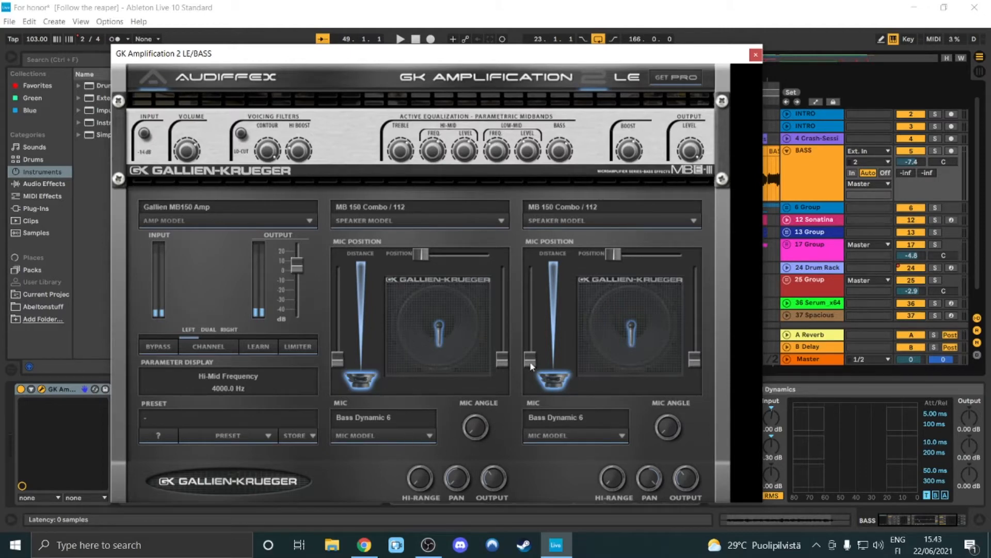
{"action": "left_click", "coordinate": [755, 55]}
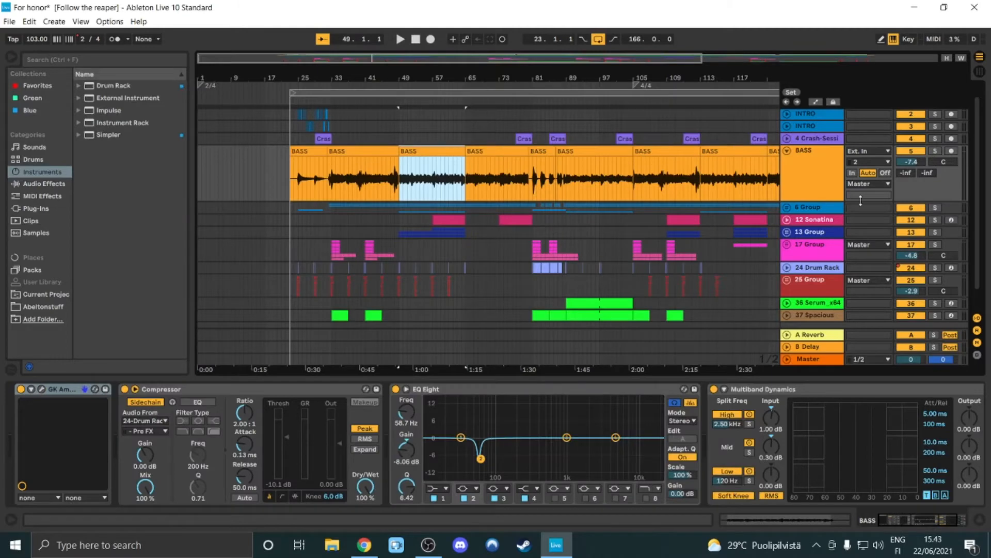
{"action": "left_click", "coordinate": [787, 149]}
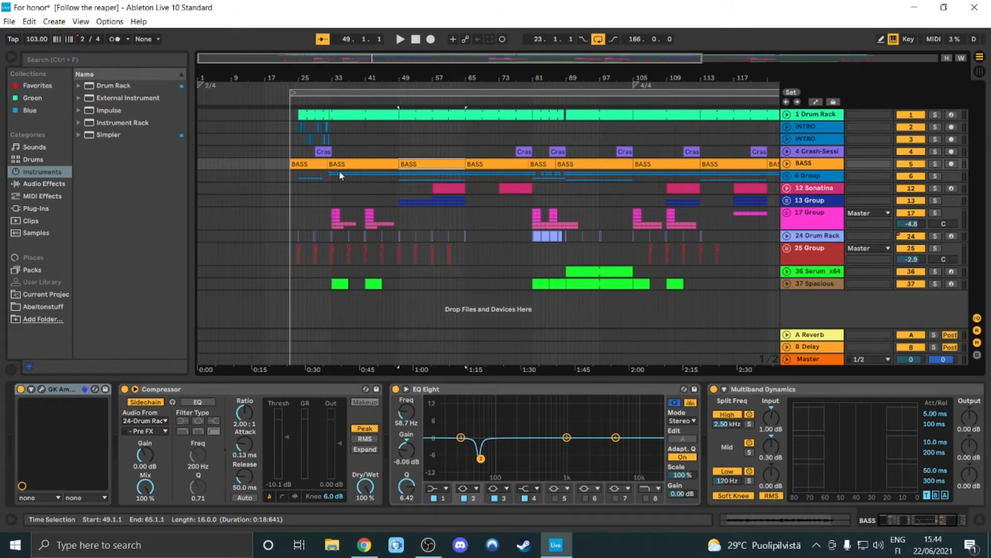
Solo both INTRO tracks, play them from bar 25 and turn their solo off.
{"action": "left_click", "coordinate": [297, 138]}
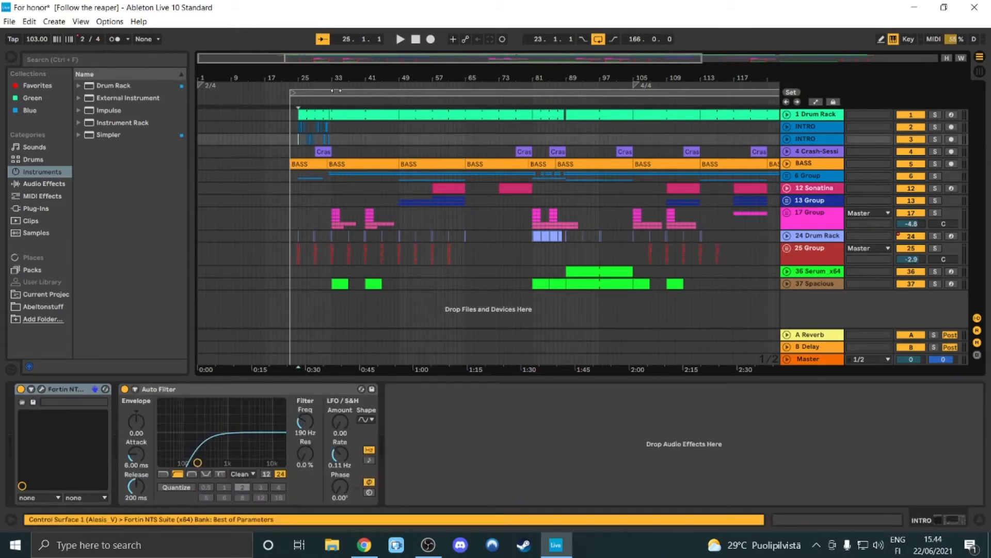
{"action": "left_click_drag", "start_coordinate": [232, 54], "coordinate": [291, 116]}
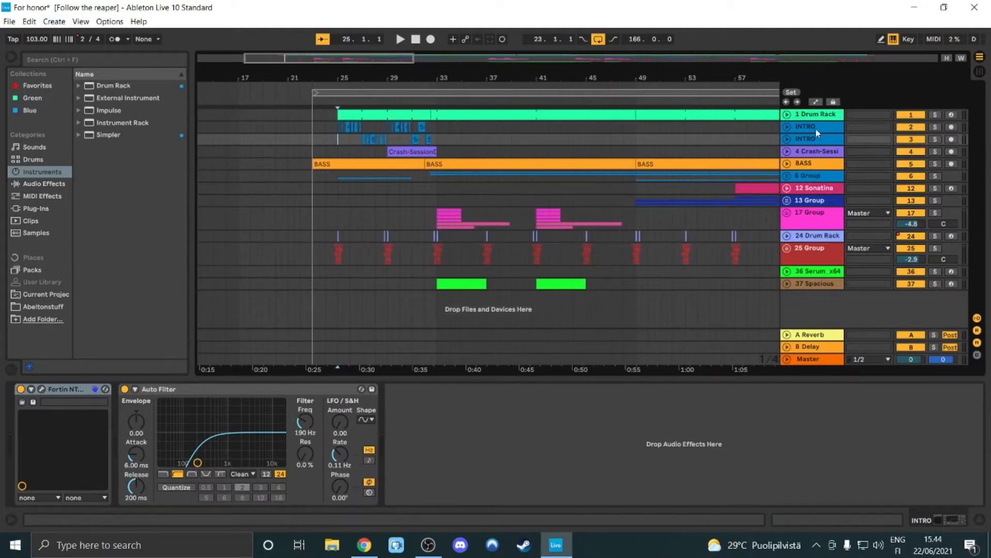
{"action": "left_click", "coordinate": [935, 126]}
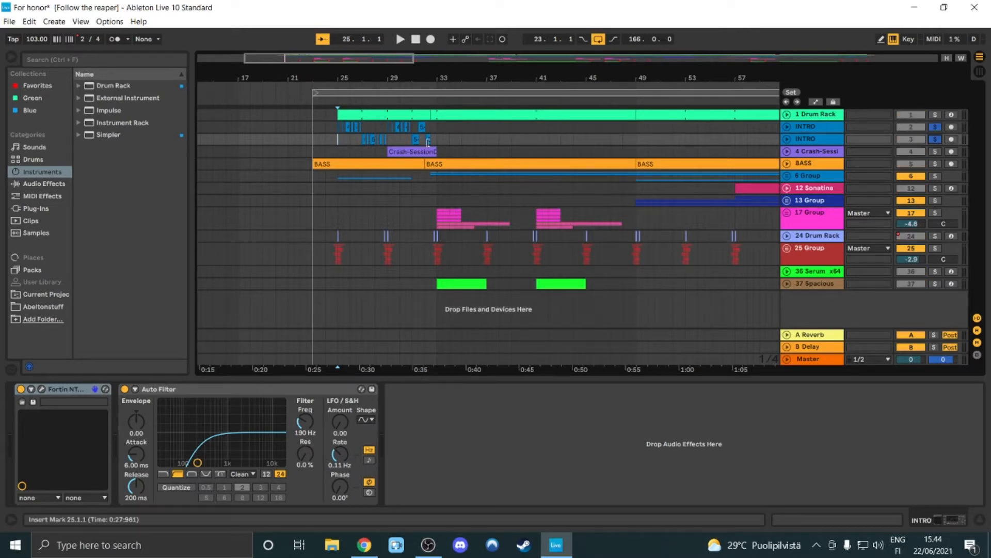
{"action": "key", "text": "space"}
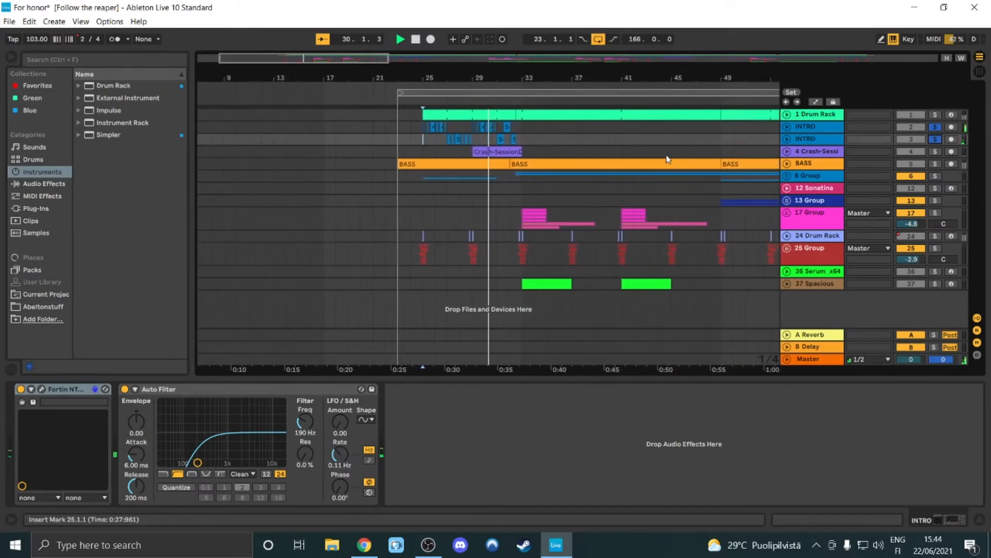
{"action": "left_click", "coordinate": [940, 128]}
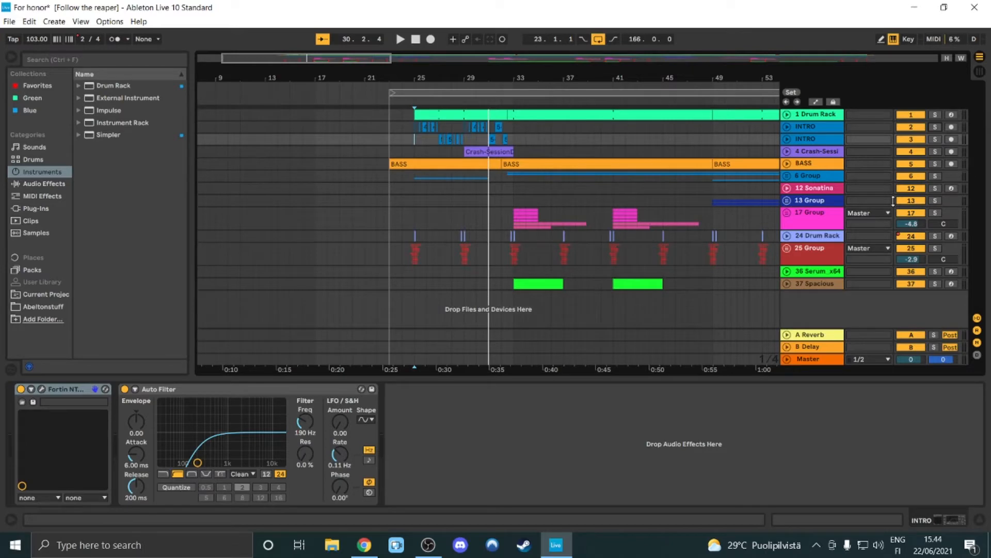
Solo the 6 Group, play it from bar 25 and turn its solo off.
{"action": "left_click", "coordinate": [936, 176]}
{"action": "left_click", "coordinate": [417, 184]}
{"action": "key", "text": "space"}
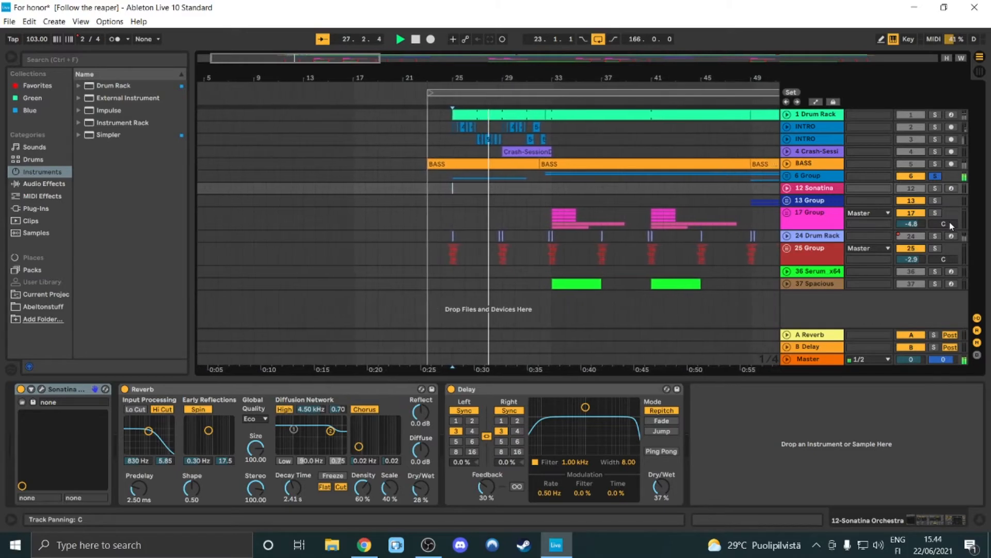
{"action": "key", "text": "space"}
{"action": "left_click", "coordinate": [936, 176]}
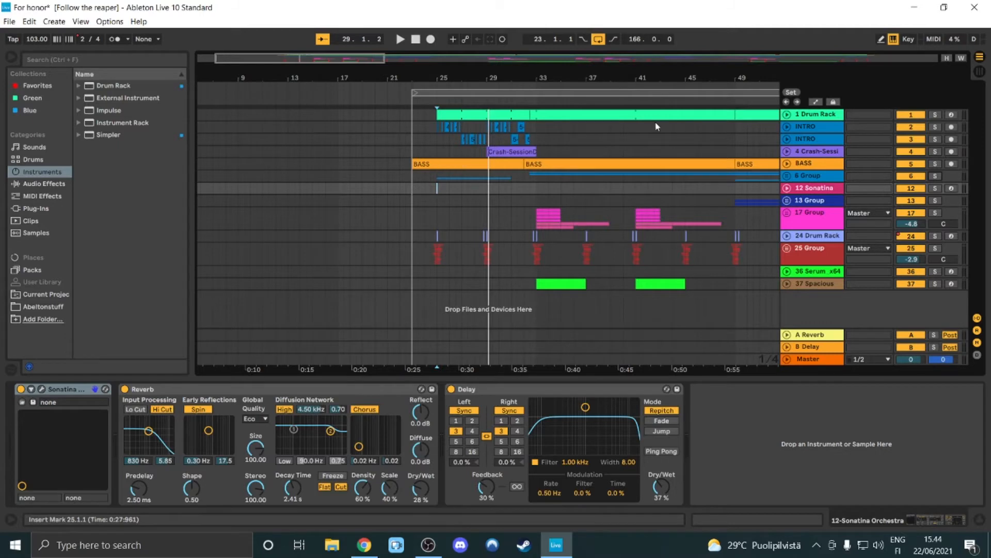
Unfold the 1 Drum Rack track and select its clip starting at bar 49.
{"action": "left_click", "coordinate": [789, 117]}
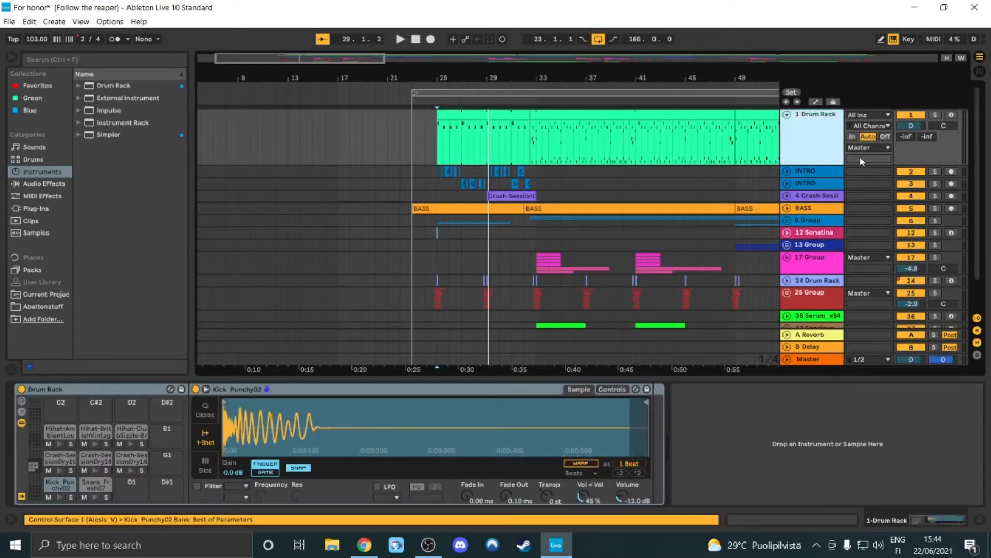
{"action": "left_click_drag", "start_coordinate": [345, 60], "coordinate": [407, 59]}
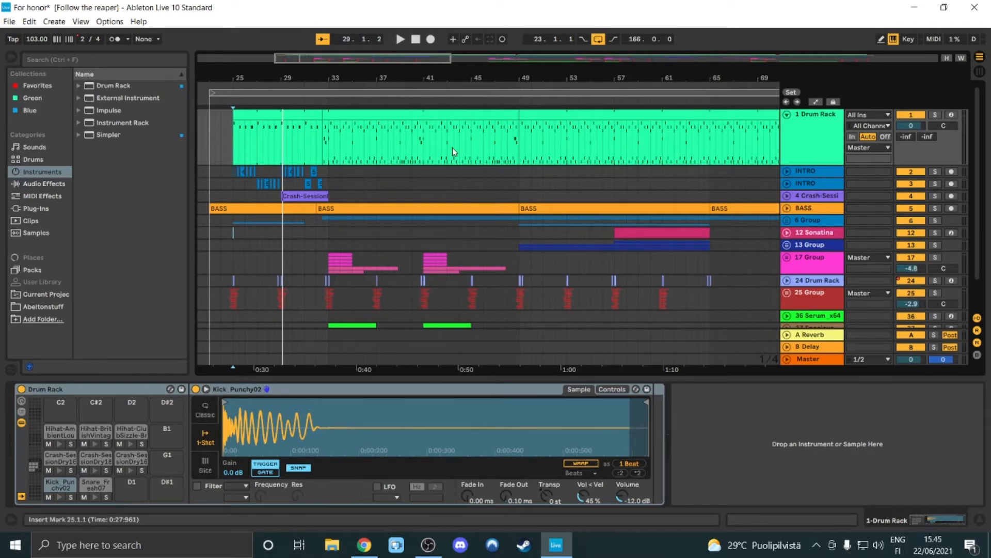
{"action": "left_click", "coordinate": [535, 117]}
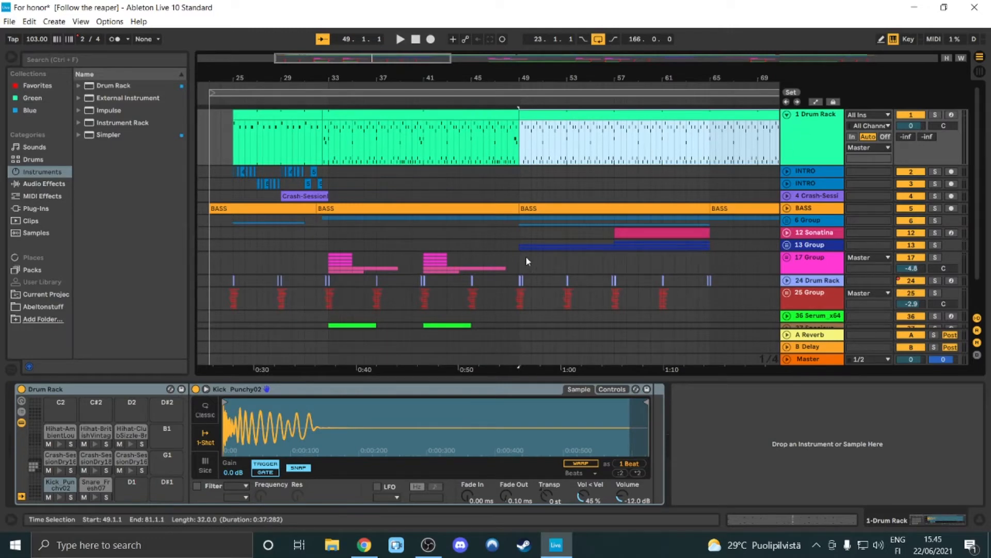
With the 1 Drum Rack track soloed, audition its Kick_Punchy02 and Snare_Fresh07 pads, ending with solo off.
{"action": "left_click", "coordinate": [936, 115]}
{"action": "left_click", "coordinate": [58, 497]}
{"action": "left_click", "coordinate": [95, 496]}
{"action": "left_click", "coordinate": [95, 495]}
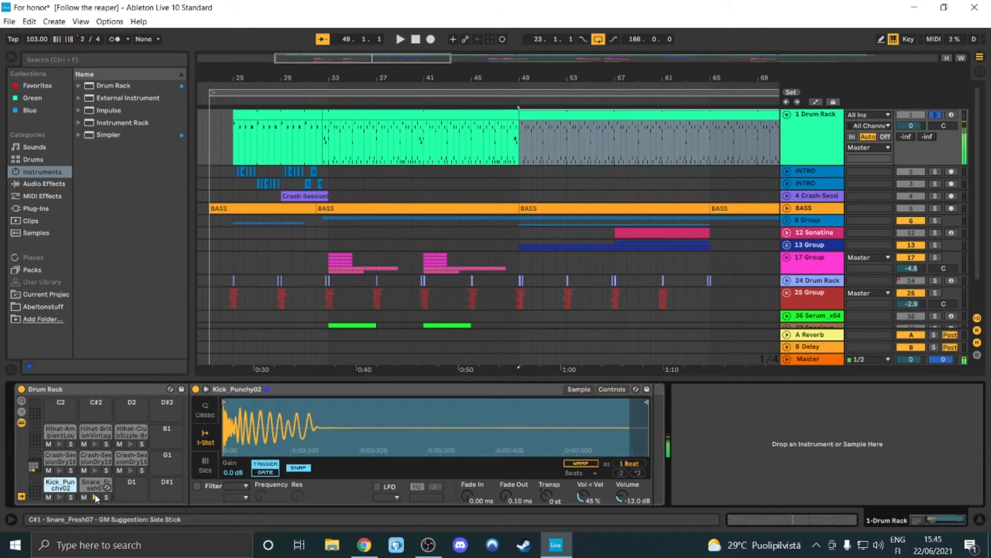
{"action": "left_click", "coordinate": [94, 498]}
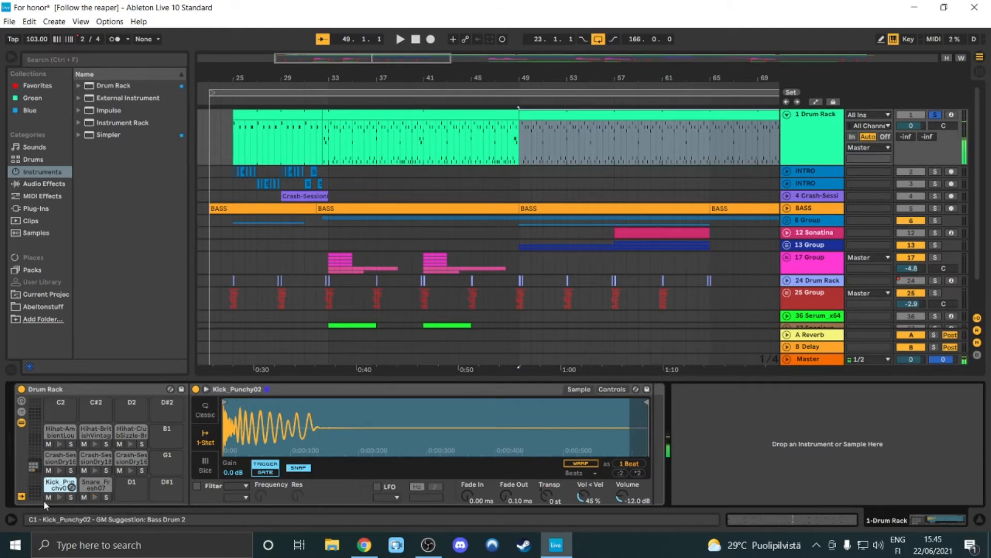
{"action": "left_click", "coordinate": [936, 114]}
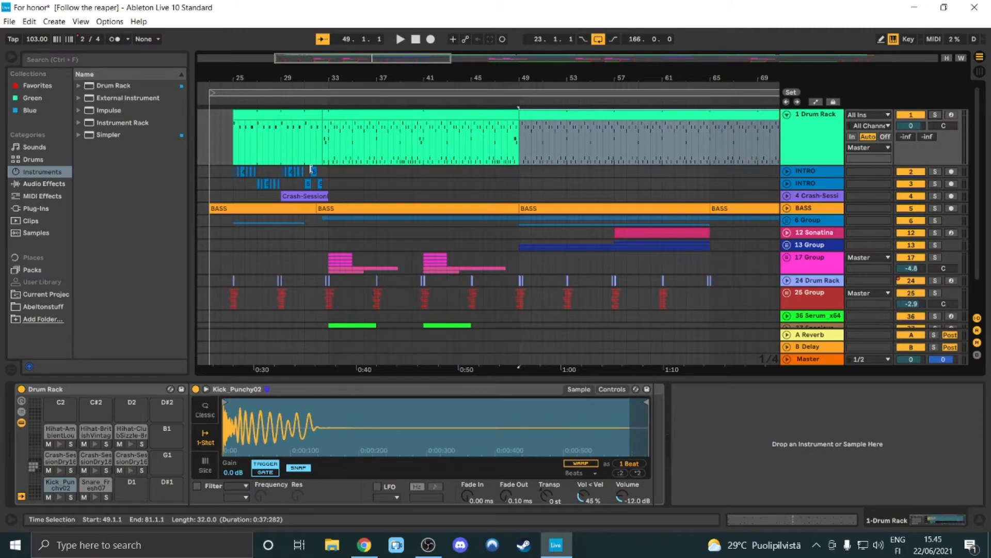
Play the soloed 1 Drum Rack track from its first clip at bar 25 and turn solo off.
{"action": "left_click_drag", "start_coordinate": [315, 61], "coordinate": [315, 40]}
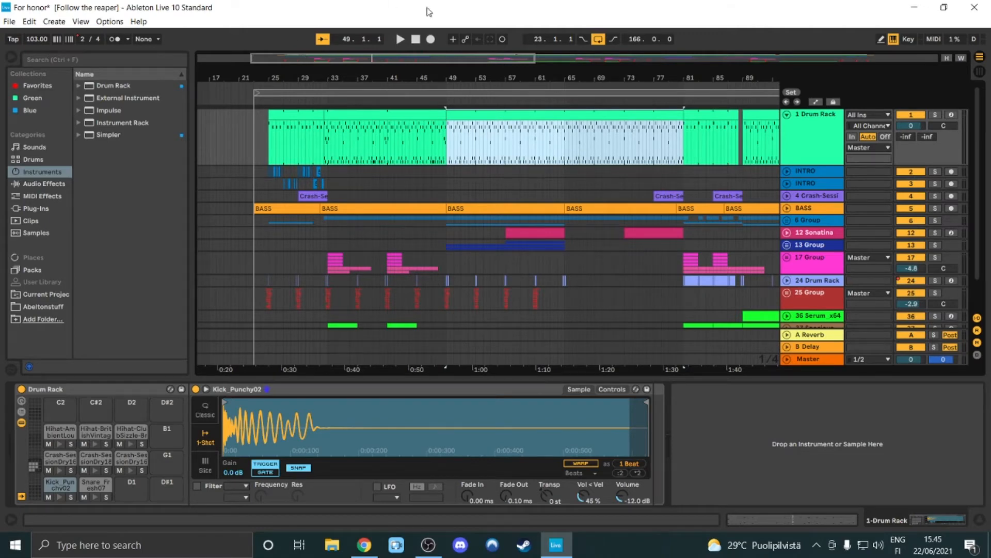
{"action": "left_click", "coordinate": [305, 135]}
{"action": "left_click", "coordinate": [934, 115]}
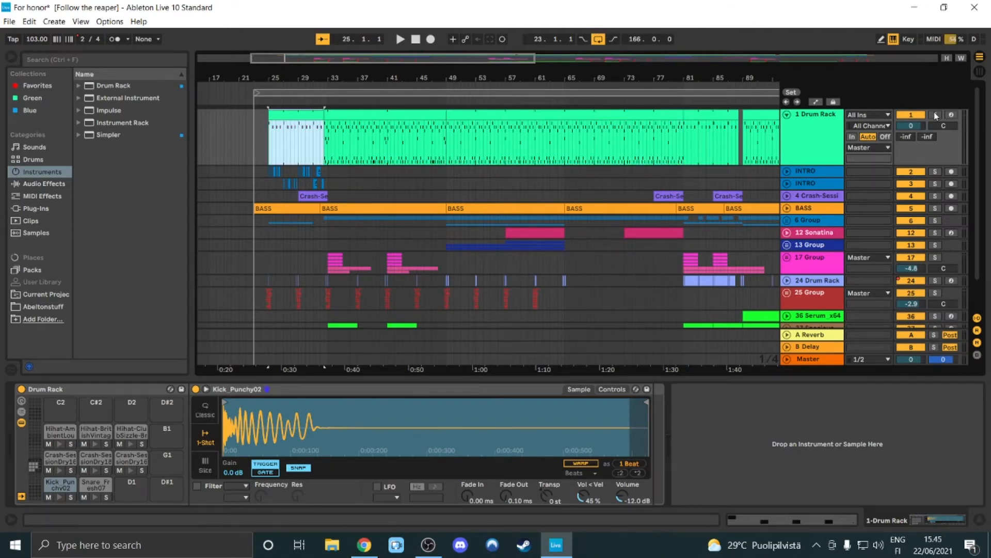
{"action": "key", "text": "space"}
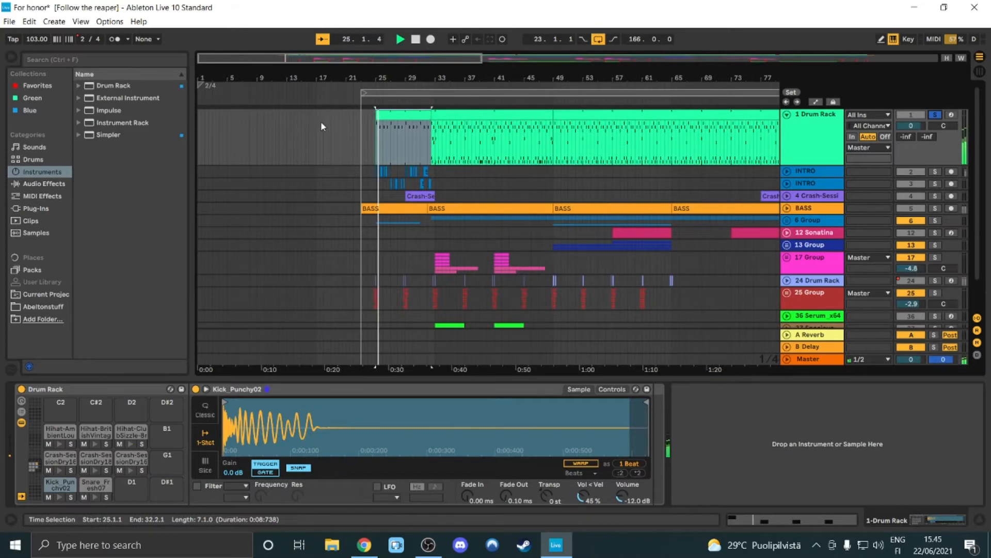
{"action": "key", "text": "space"}
{"action": "left_click", "coordinate": [936, 112]}
Mute the 24 Drum Rack and 25 Group tracks and play the mix without them from bar 24.
{"action": "scroll", "coordinate": [824, 248], "scroll_direction": "down", "scroll_amount": 2}
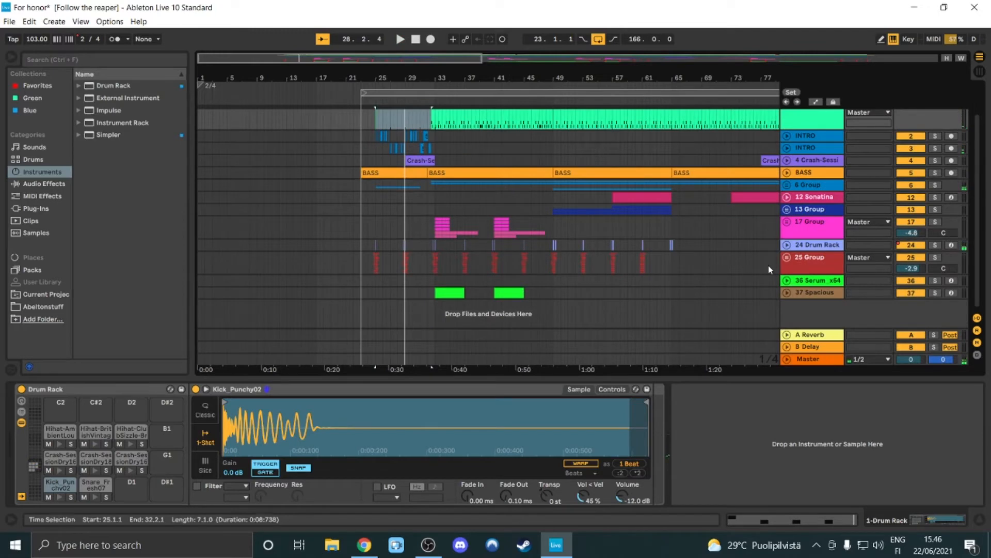
{"action": "left_click", "coordinate": [913, 245]}
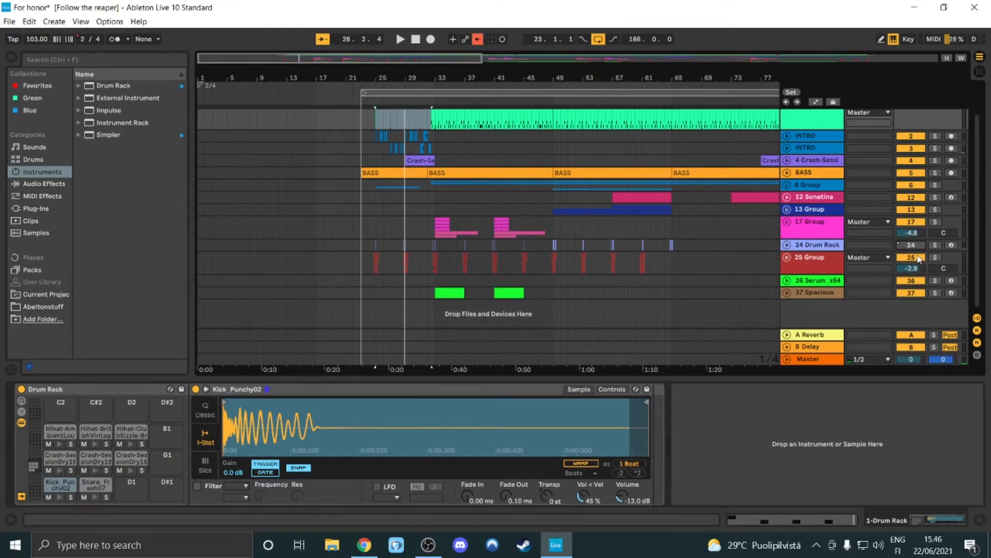
{"action": "left_click", "coordinate": [912, 257]}
{"action": "scroll", "coordinate": [374, 209], "scroll_direction": "up", "scroll_amount": 1}
{"action": "left_click", "coordinate": [370, 224]}
{"action": "key", "text": "space"}
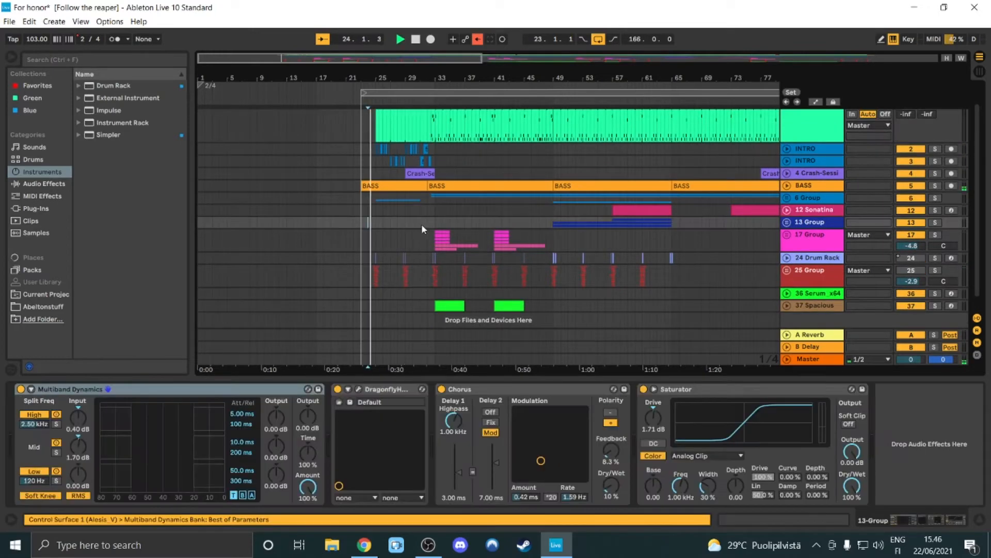
{"action": "scroll", "coordinate": [444, 217], "scroll_direction": "up", "scroll_amount": 2}
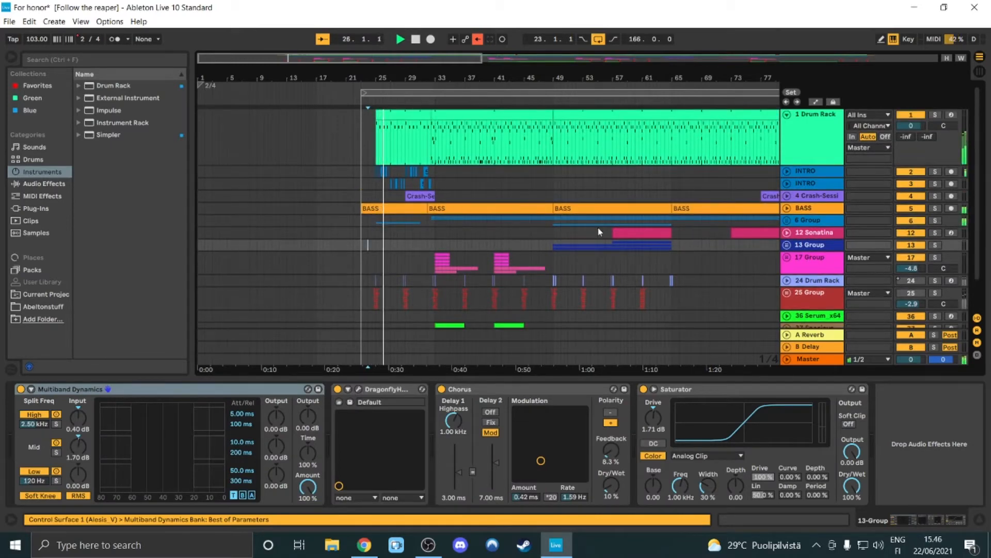
{"action": "scroll", "coordinate": [556, 222], "scroll_direction": "down", "scroll_amount": 3}
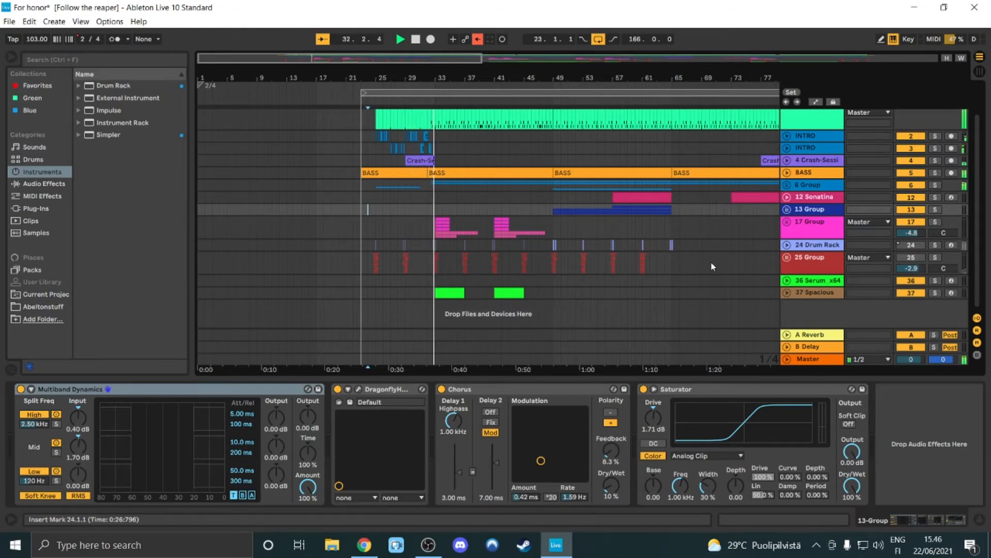
{"action": "scroll", "coordinate": [666, 268], "scroll_direction": "up", "scroll_amount": 2}
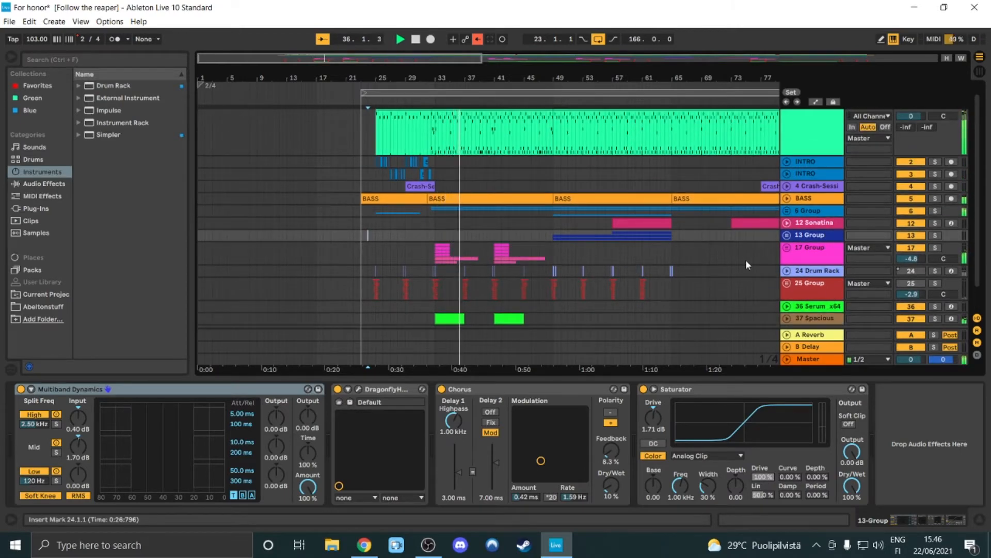
{"action": "scroll", "coordinate": [847, 208], "scroll_direction": "down", "scroll_amount": 2}
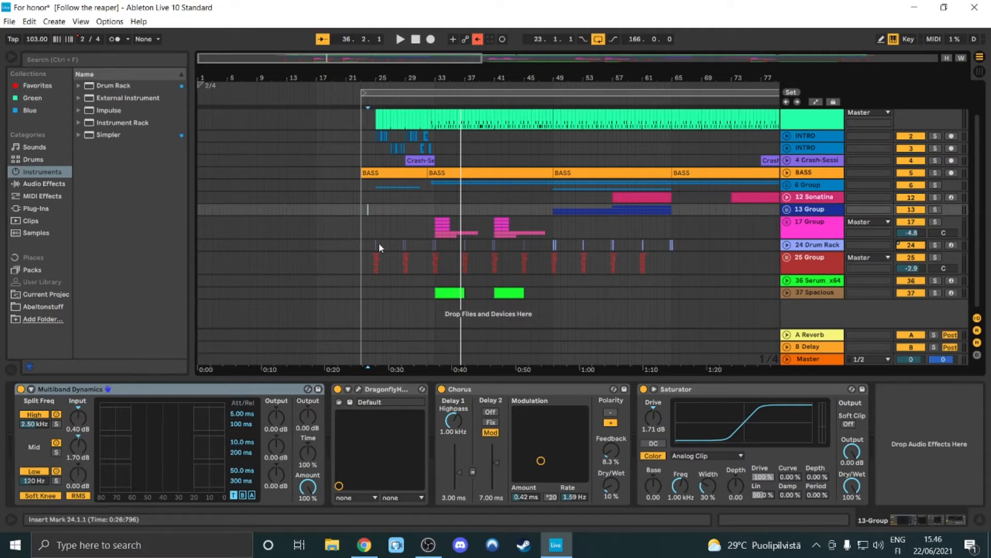
Solo the 24 Drum Rack track and play its percussion hits from bar 24.
{"action": "left_click_drag", "start_coordinate": [380, 64], "coordinate": [305, 79]}
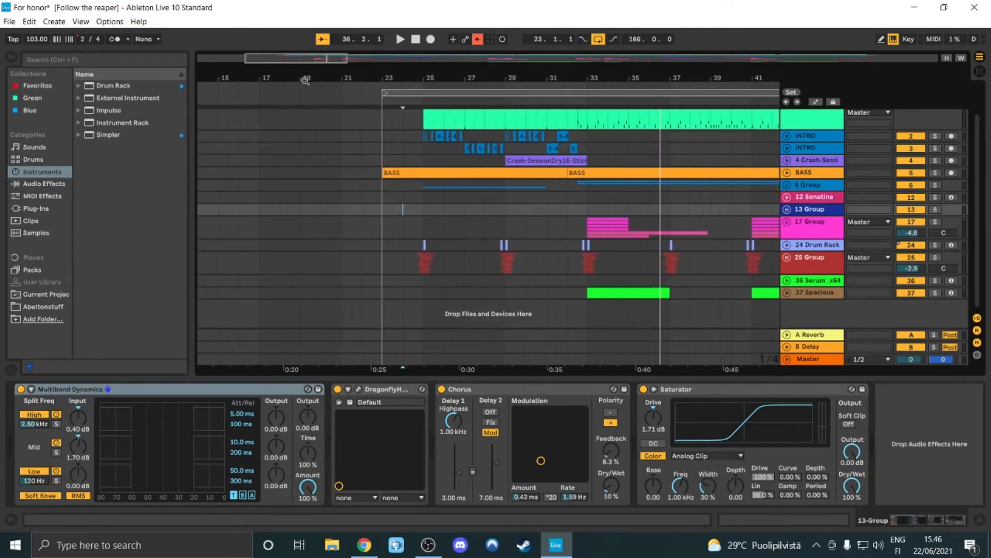
{"action": "left_click", "coordinate": [409, 245]}
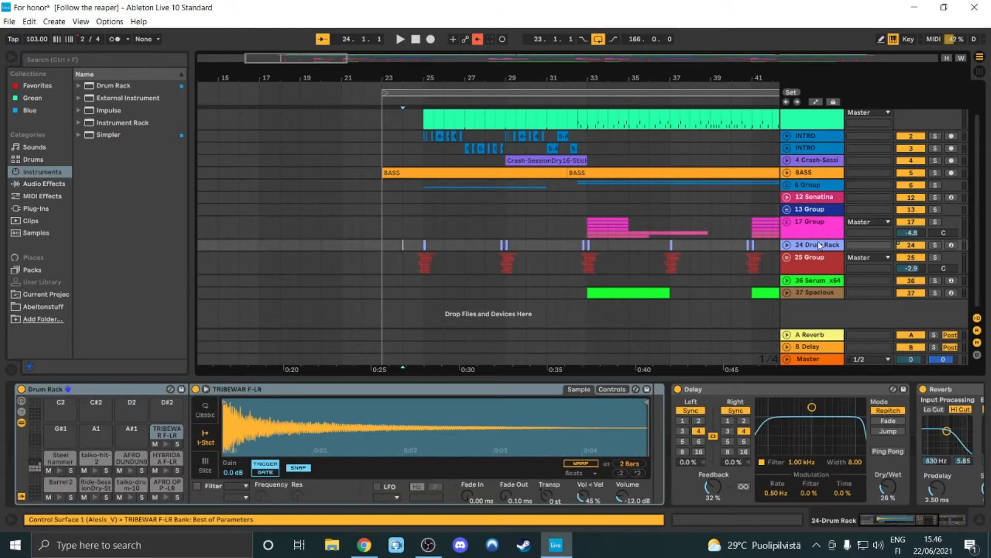
{"action": "left_click", "coordinate": [934, 245]}
{"action": "key", "text": "space"}
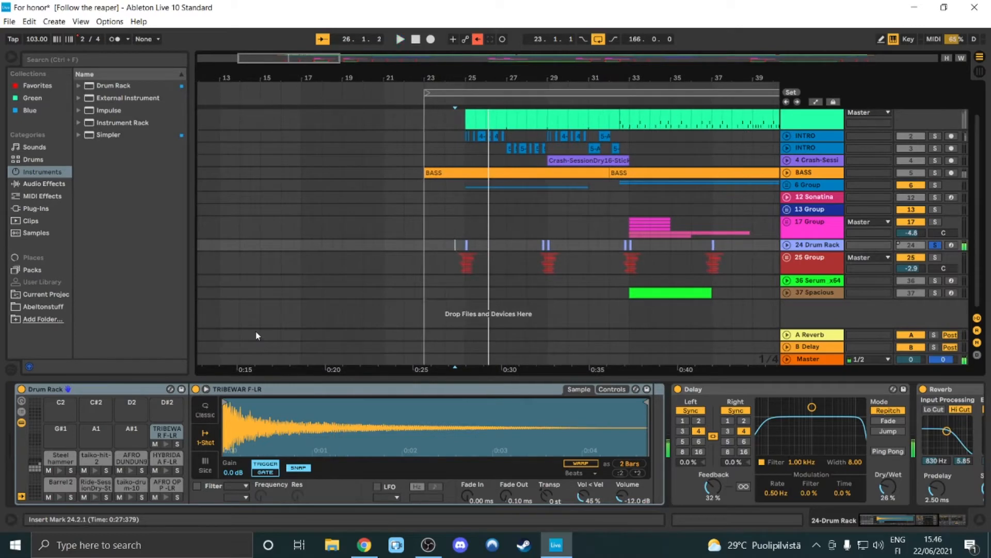
{"action": "key", "text": "space"}
{"action": "key", "text": "space"}
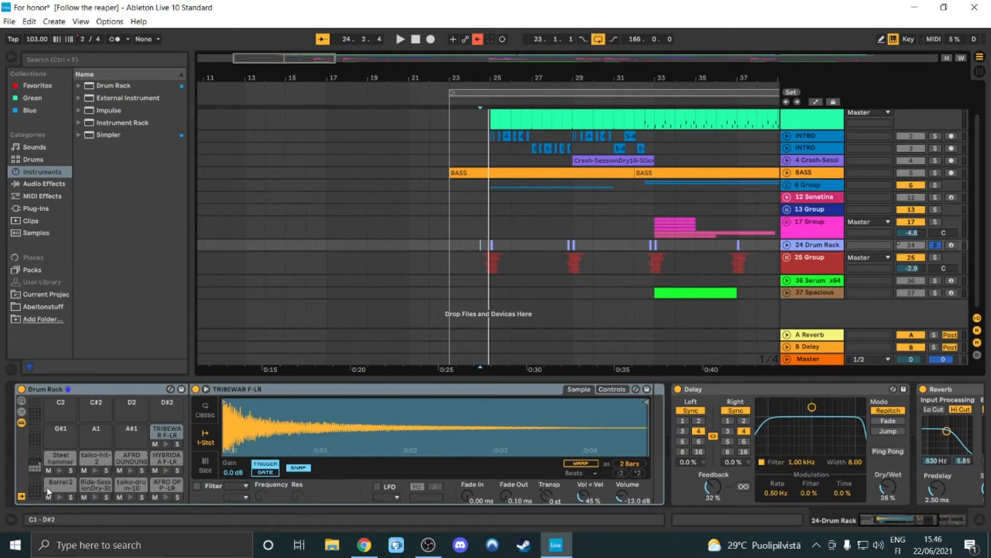
Audition the Barrel 2 and Steel hammer pads of the 24 Drum Rack, show the Barrel 2 sample, and play the track.
{"action": "left_click", "coordinate": [60, 497]}
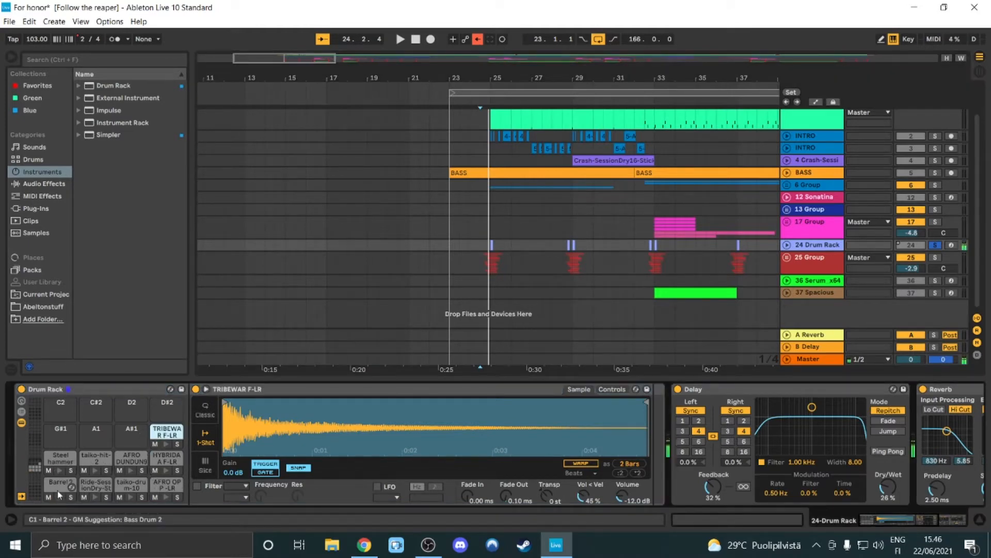
{"action": "left_click", "coordinate": [59, 490]}
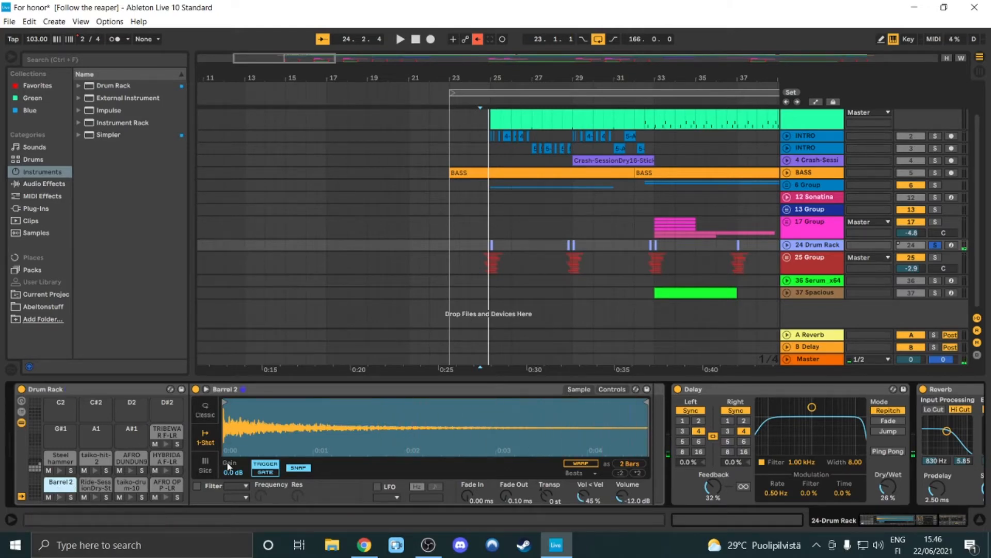
{"action": "left_click_drag", "start_coordinate": [884, 519], "coordinate": [745, 526]}
{"action": "left_click", "coordinate": [59, 470]}
{"action": "key", "text": "space"}
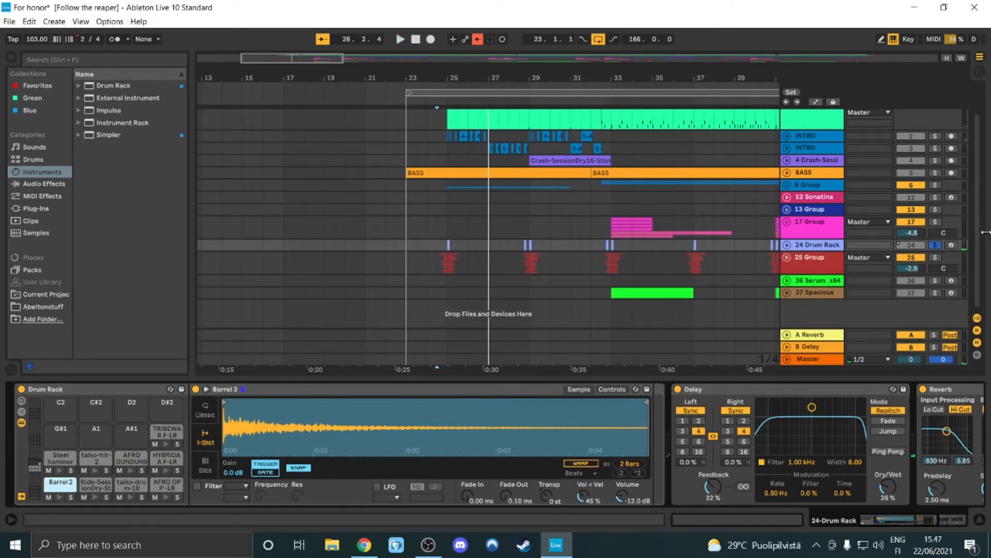
Switch the solo to the 25 Group and play it from bar 24.
{"action": "left_click", "coordinate": [935, 257]}
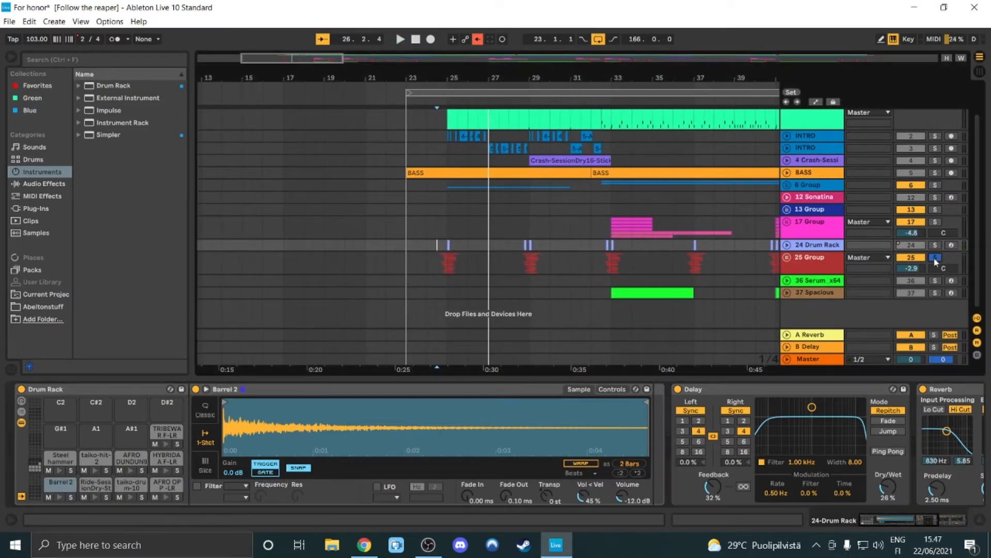
{"action": "left_click", "coordinate": [435, 259]}
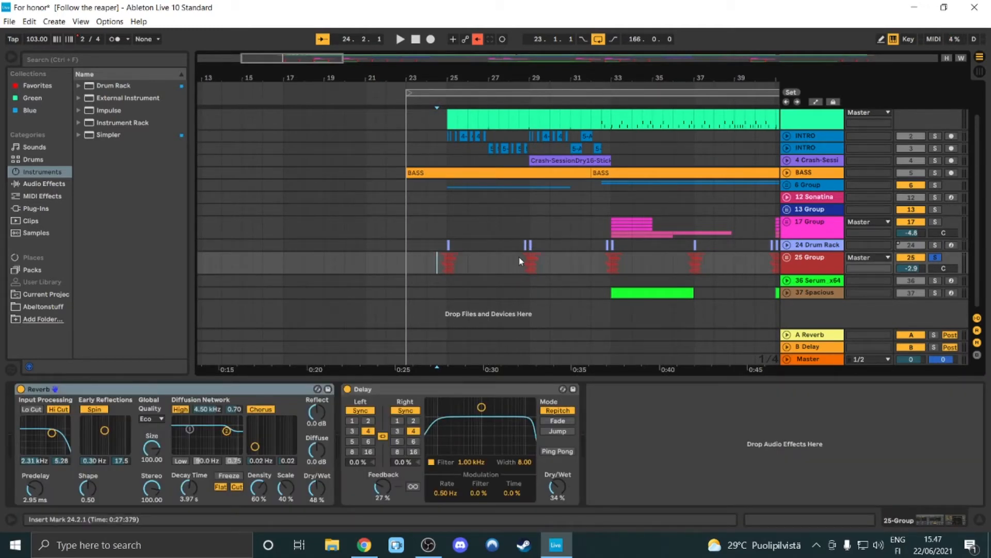
{"action": "key", "text": "space"}
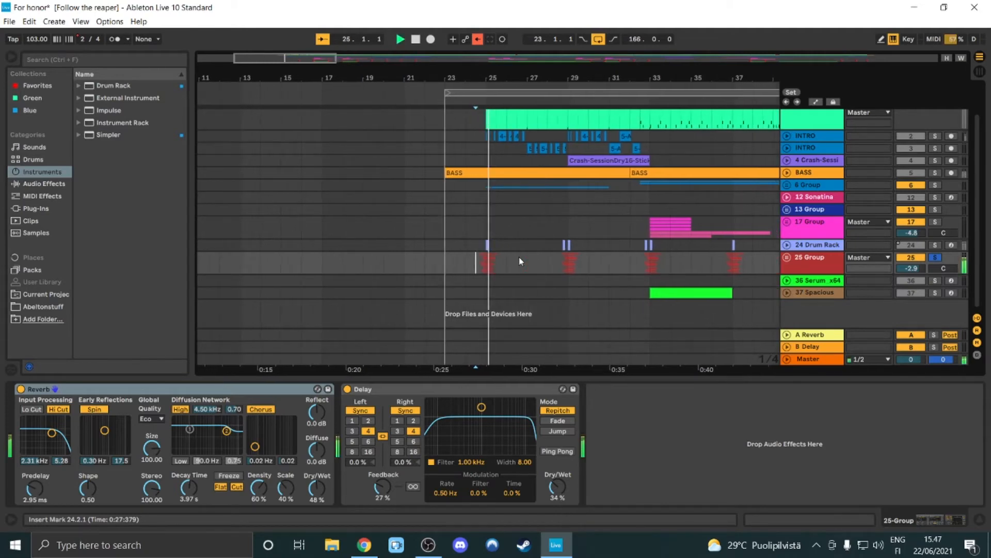
Unfold the 25 Group and examine the layered audio tracks inside it.
{"action": "left_click", "coordinate": [788, 258]}
{"action": "scroll", "coordinate": [568, 207], "scroll_direction": "down", "scroll_amount": 5}
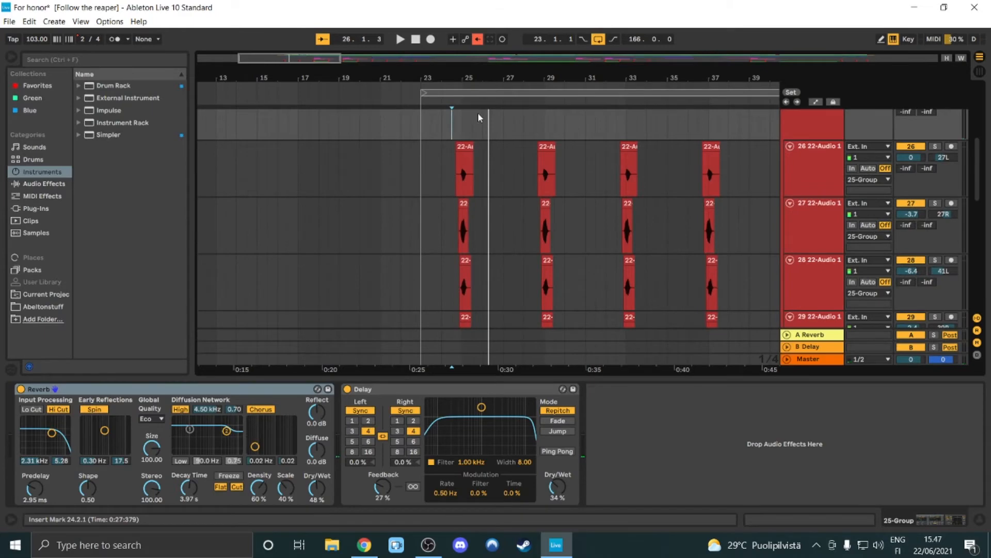
{"action": "scroll", "coordinate": [506, 191], "scroll_direction": "down", "scroll_amount": 8}
{"action": "scroll", "coordinate": [491, 248], "scroll_direction": "up", "scroll_amount": 8}
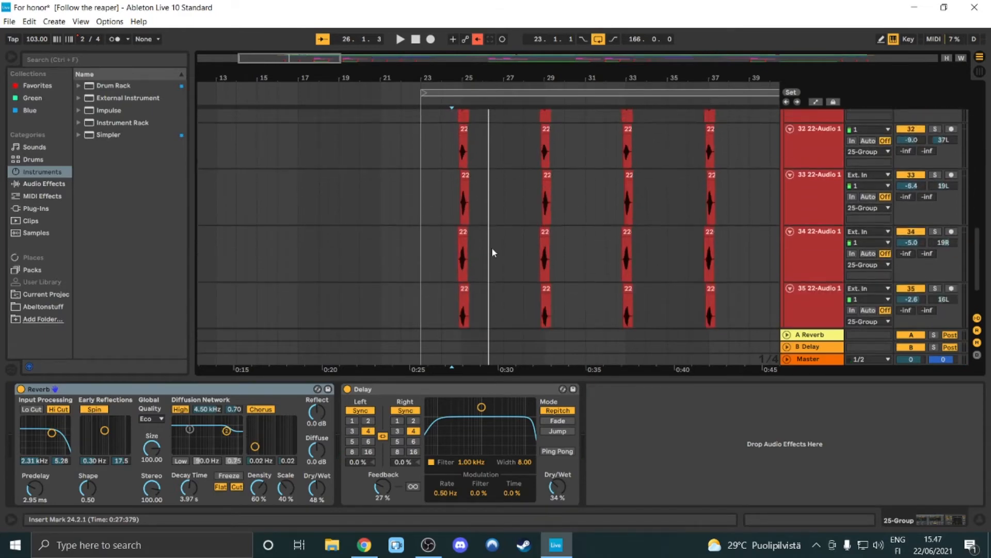
Examine how the audio clips around bar 25 are staggered across the layered tracks of the 25 Group.
{"action": "scroll", "coordinate": [485, 255], "scroll_direction": "up", "scroll_amount": 5}
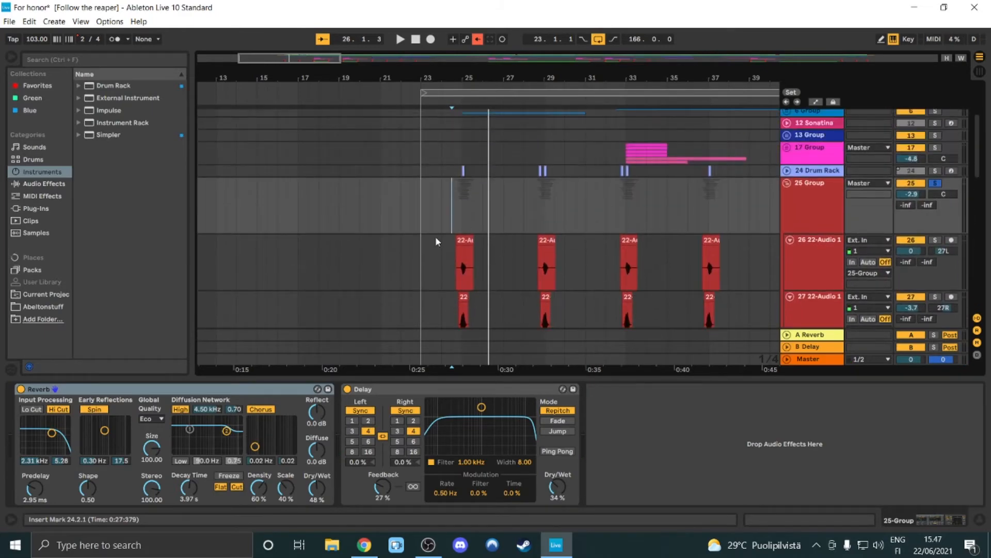
{"action": "left_click_drag", "start_coordinate": [308, 58], "coordinate": [253, 100]}
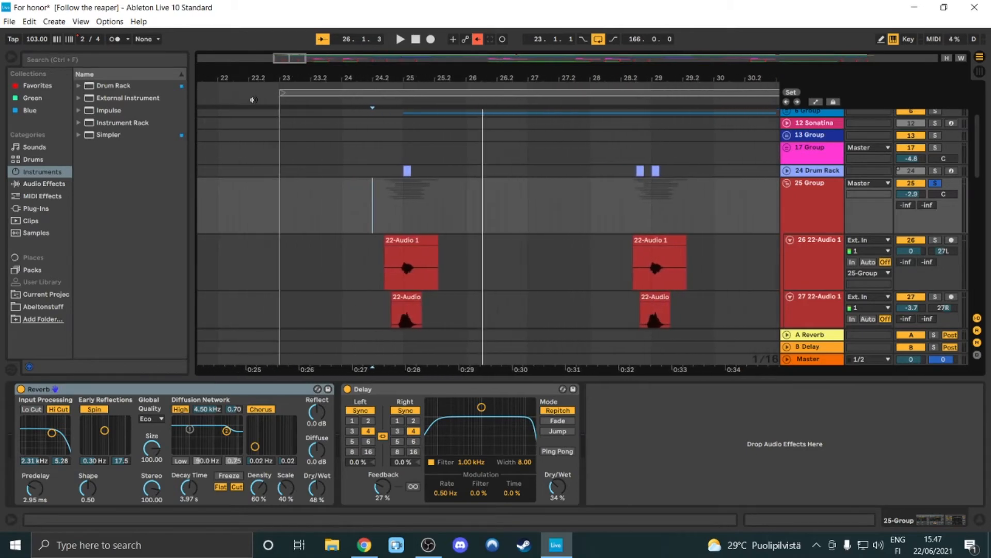
{"action": "scroll", "coordinate": [381, 306], "scroll_direction": "down", "scroll_amount": 5}
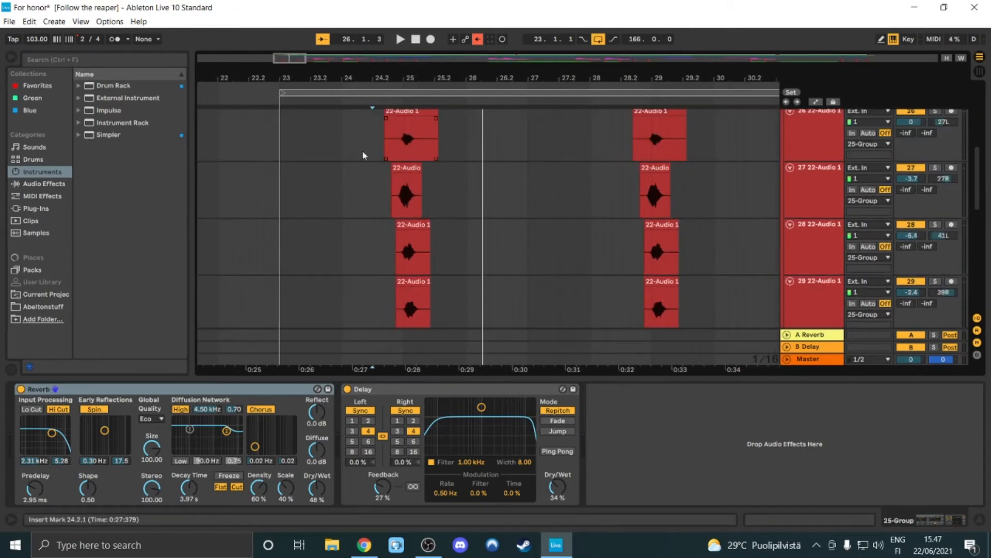
{"action": "scroll", "coordinate": [435, 250], "scroll_direction": "down", "scroll_amount": 5}
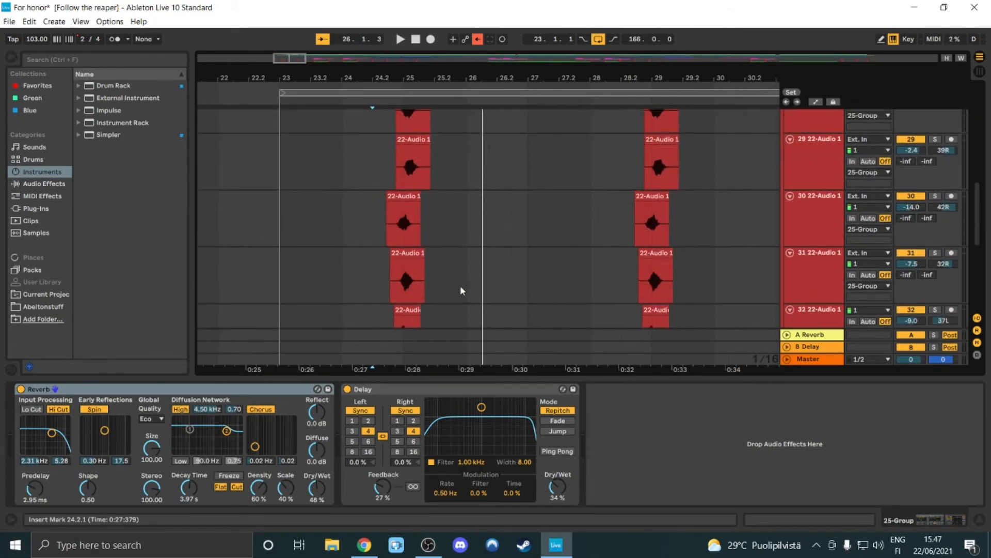
{"action": "scroll", "coordinate": [421, 288], "scroll_direction": "down", "scroll_amount": 3}
{"action": "scroll", "coordinate": [426, 274], "scroll_direction": "up", "scroll_amount": 4}
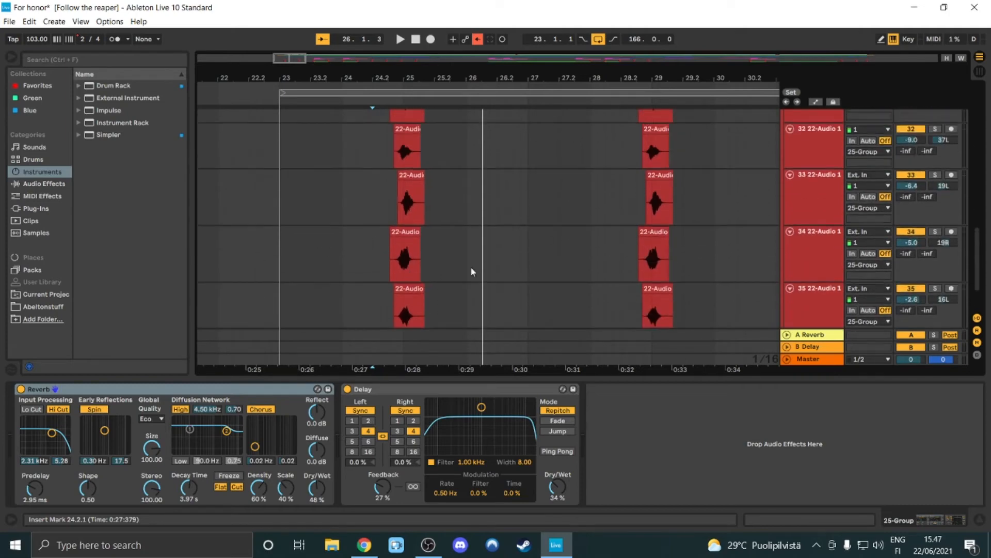
{"action": "scroll", "coordinate": [482, 264], "scroll_direction": "up", "scroll_amount": 10}
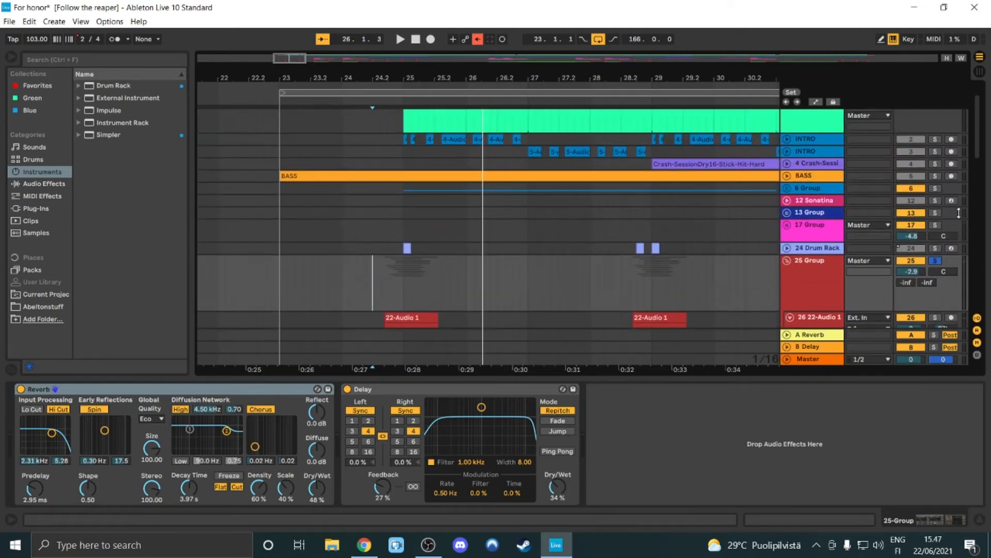
Fold the 25 Group so that its audio tracks are hidden in the arrangement.
{"action": "left_click", "coordinate": [789, 262]}
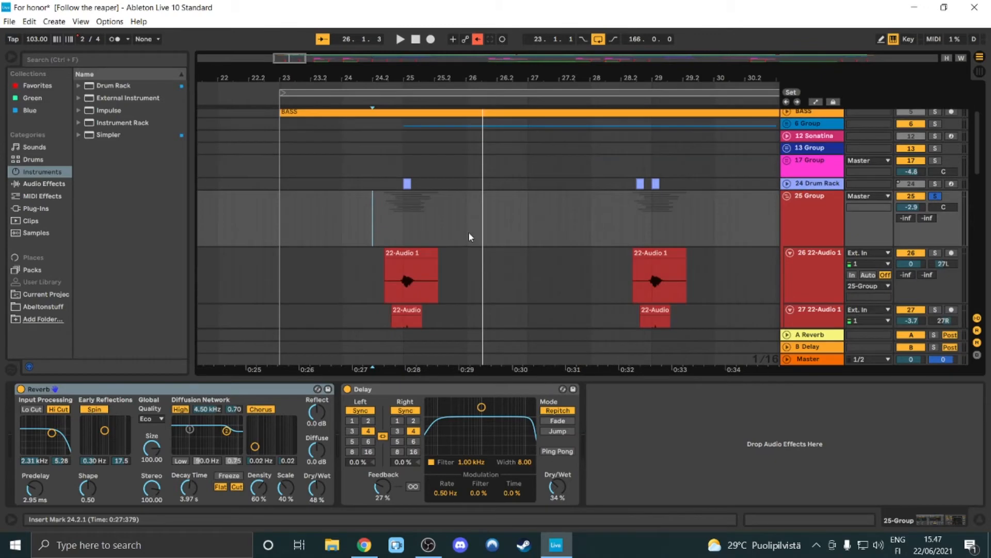
{"action": "scroll", "coordinate": [468, 231], "scroll_direction": "down", "scroll_amount": 5}
{"action": "scroll", "coordinate": [427, 210], "scroll_direction": "up", "scroll_amount": 1}
{"action": "scroll", "coordinate": [561, 235], "scroll_direction": "up", "scroll_amount": 3}
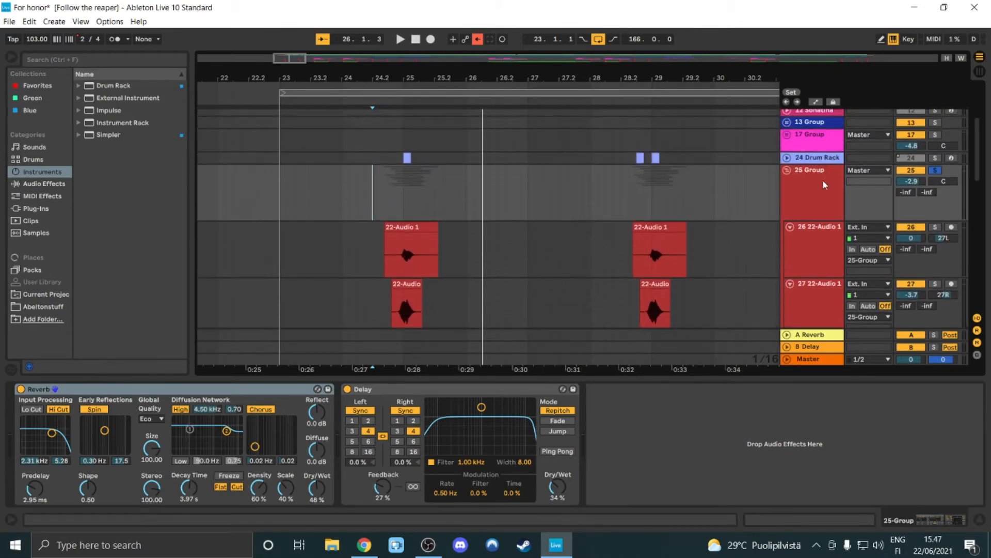
{"action": "left_click", "coordinate": [787, 171]}
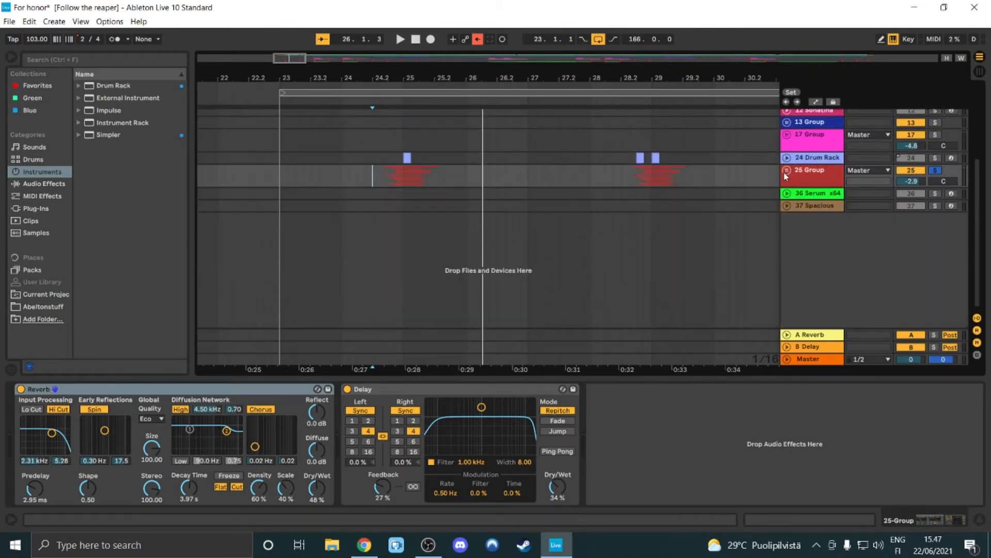
Add the 24 Drum Rack to the solo alongside the 25 Group and play both from bar 24.
{"action": "left_click", "coordinate": [936, 158]}
{"action": "key", "text": "space"}
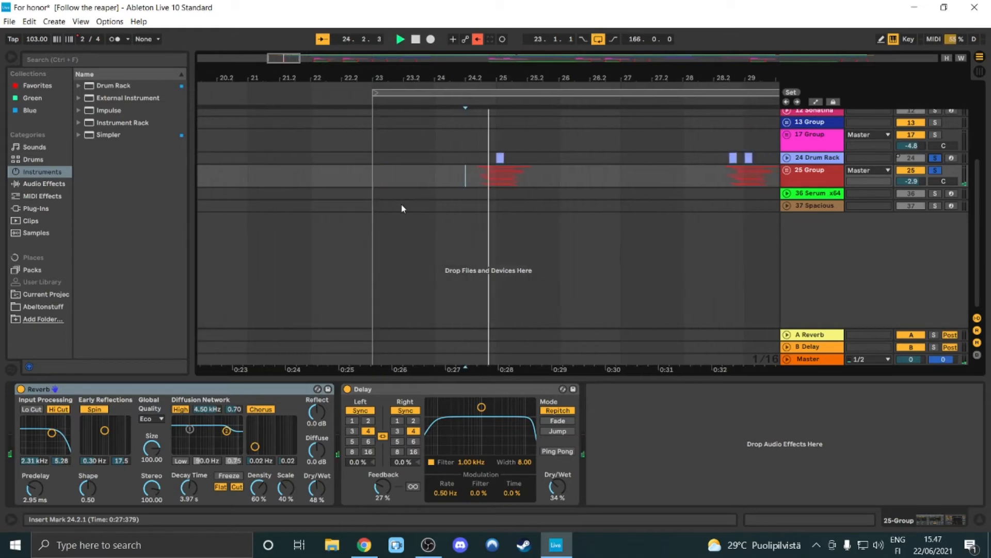
{"action": "key", "text": "space"}
Unfold the BASS track and delete the silent start of its first clip before the note at bar 25.
{"action": "scroll", "coordinate": [362, 260], "scroll_direction": "up", "scroll_amount": 4}
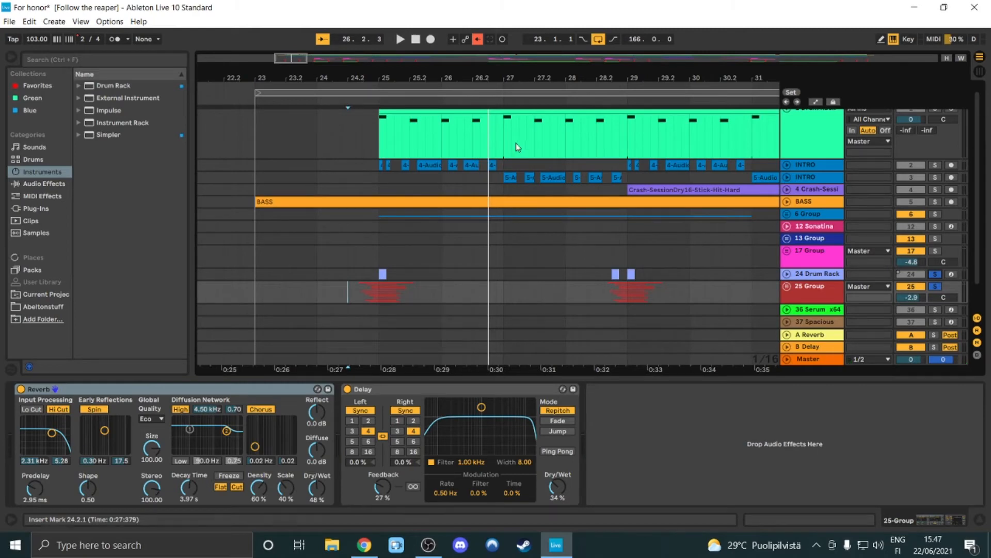
{"action": "left_click", "coordinate": [787, 202]}
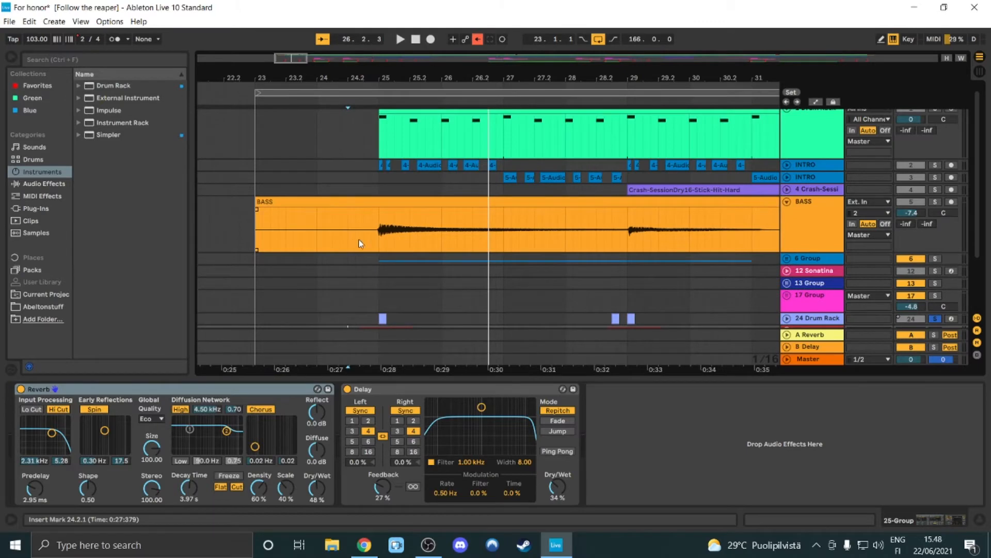
{"action": "left_click_drag", "start_coordinate": [377, 231], "coordinate": [179, 224]}
{"action": "key", "text": "Delete"}
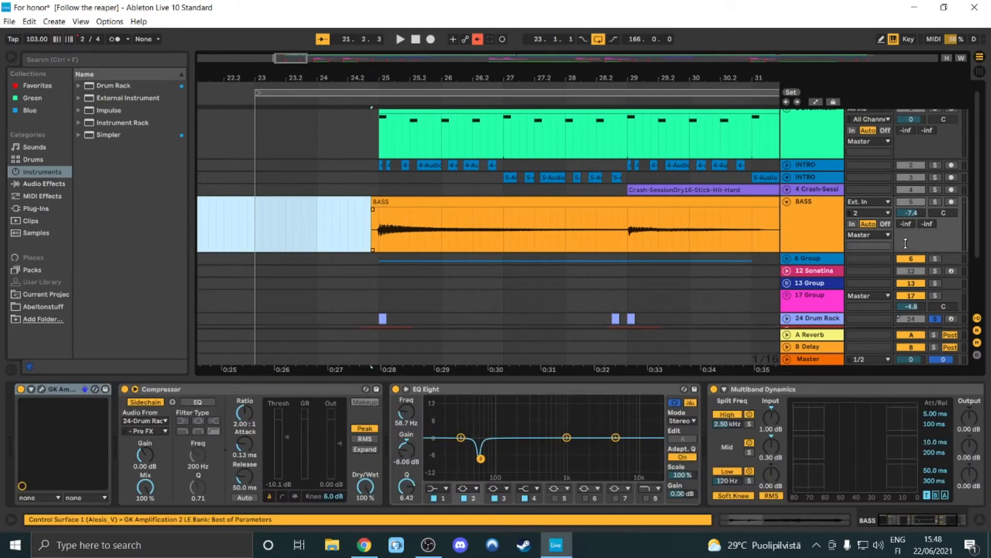
Clear the solos and play the full mix from position 24.2.1.
{"action": "left_click", "coordinate": [934, 320]}
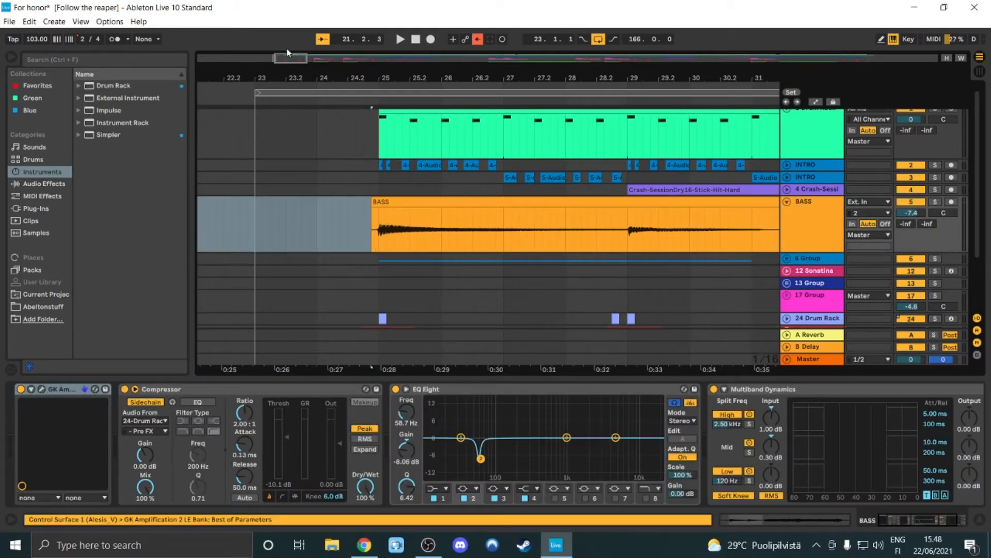
{"action": "scroll", "coordinate": [353, 231], "scroll_direction": "down", "scroll_amount": 5, "text": "ctrl"}
{"action": "scroll", "coordinate": [353, 230], "scroll_direction": "down", "scroll_amount": 5}
{"action": "left_click", "coordinate": [357, 215]}
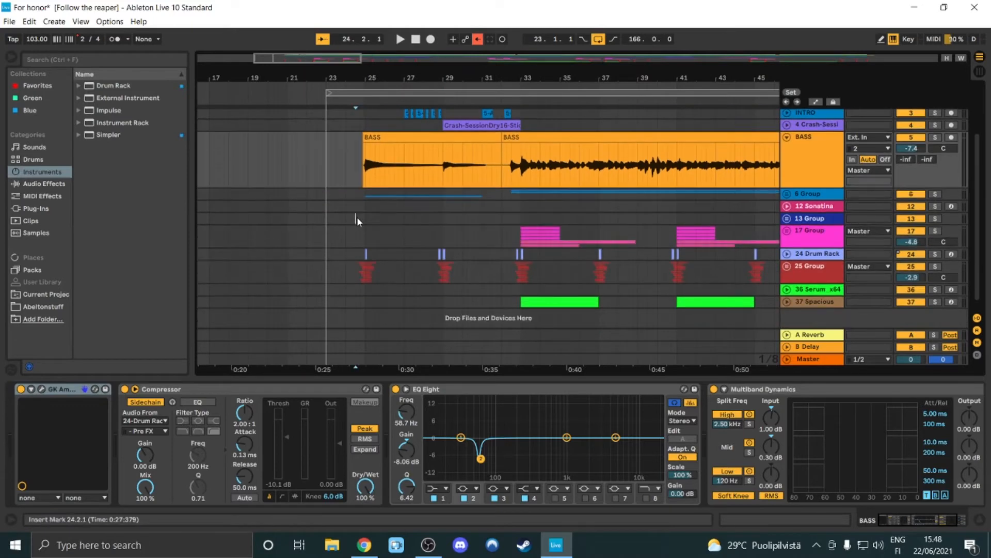
{"action": "left_click", "coordinate": [358, 216]}
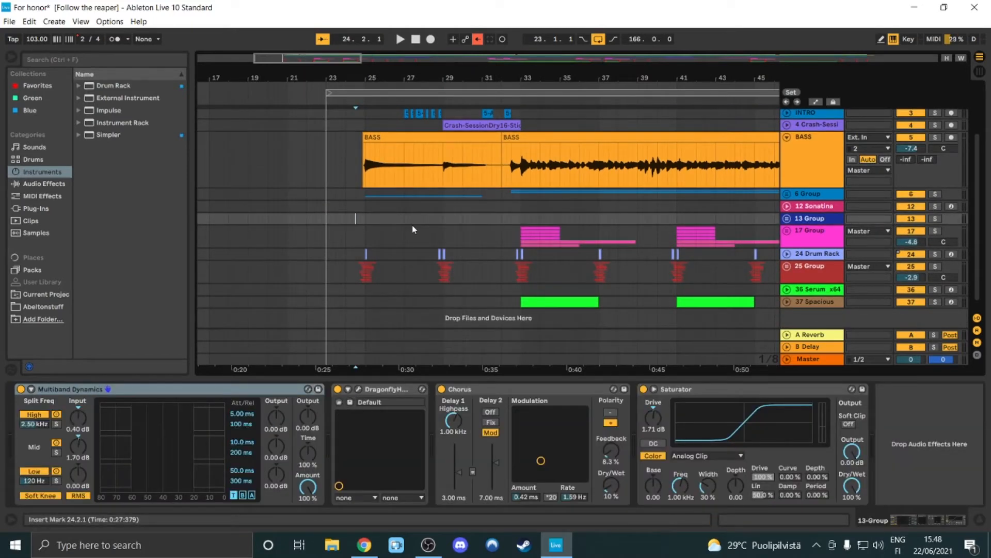
{"action": "key", "text": "space"}
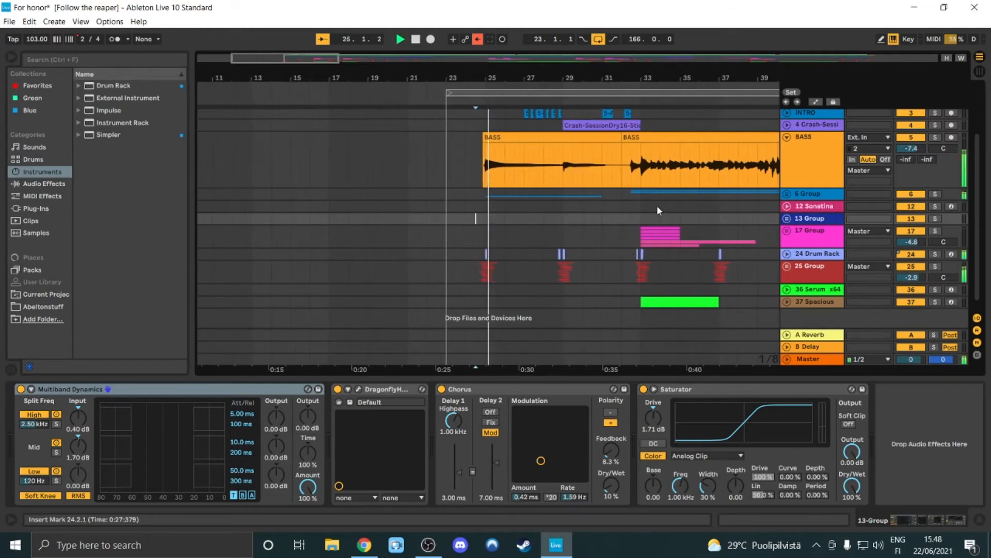
{"action": "scroll", "coordinate": [590, 225], "scroll_direction": "up", "scroll_amount": 3}
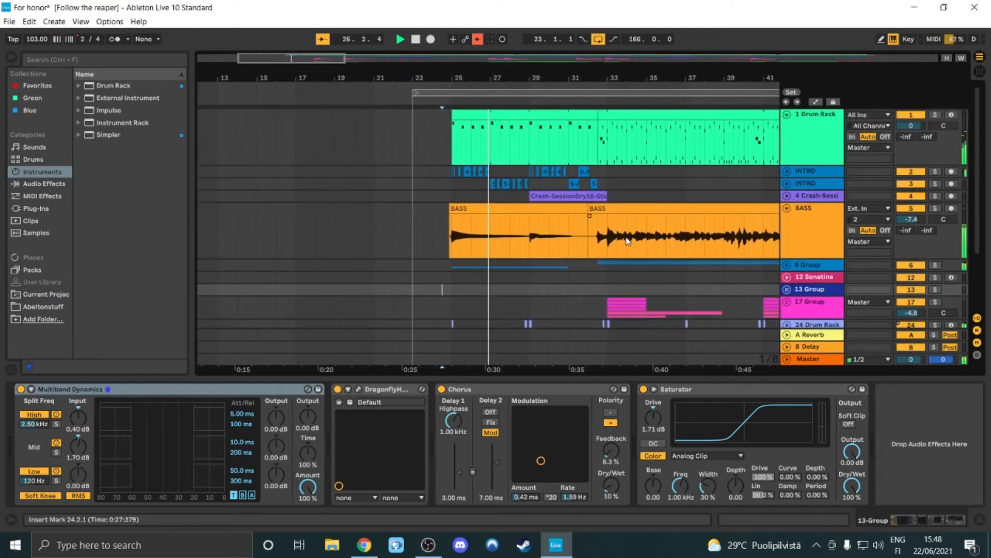
{"action": "scroll", "coordinate": [627, 241], "scroll_direction": "down", "scroll_amount": 3}
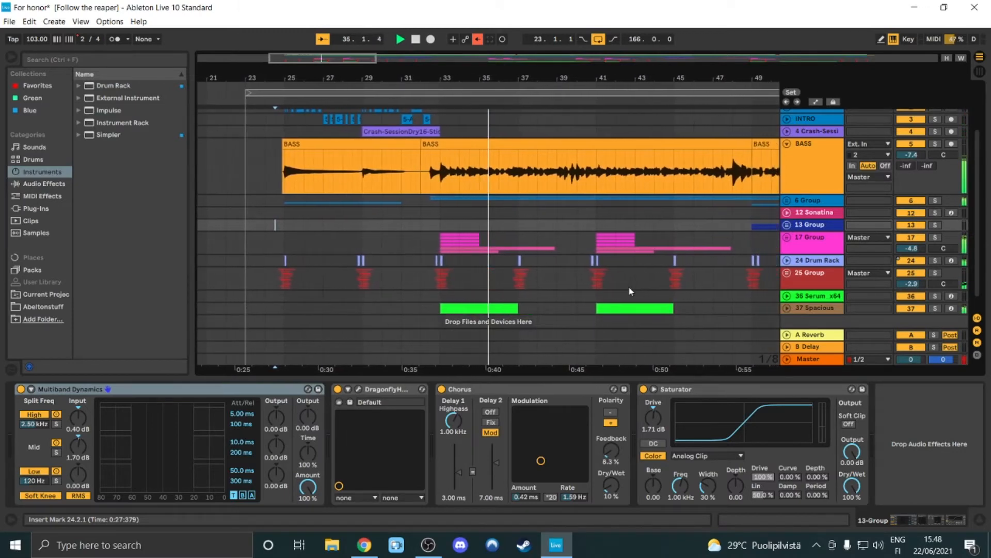
Set the insert marker to bar 33 on the 17 Group, then unfold and solo the group.
{"action": "left_click", "coordinate": [433, 240]}
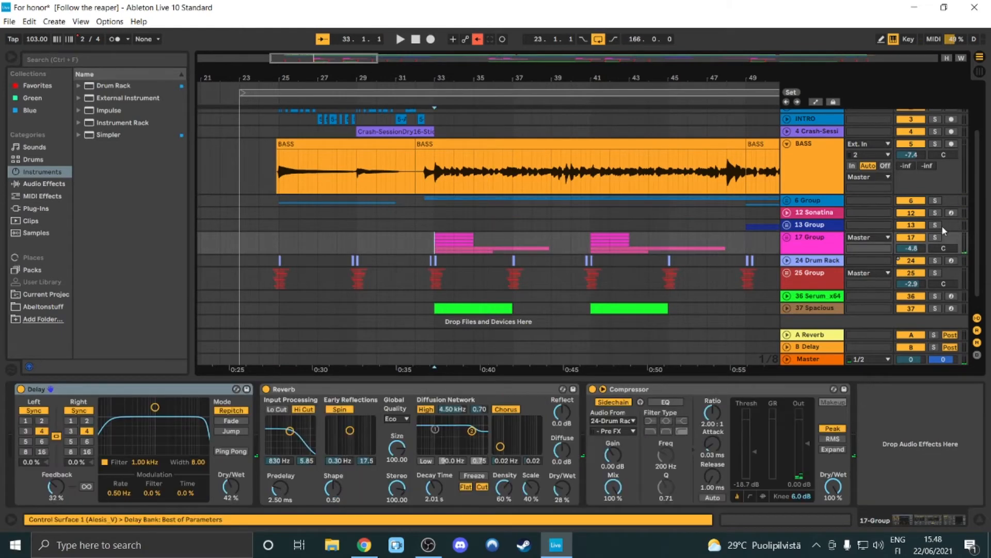
{"action": "left_click", "coordinate": [787, 238]}
{"action": "scroll", "coordinate": [520, 227], "scroll_direction": "down", "scroll_amount": 2}
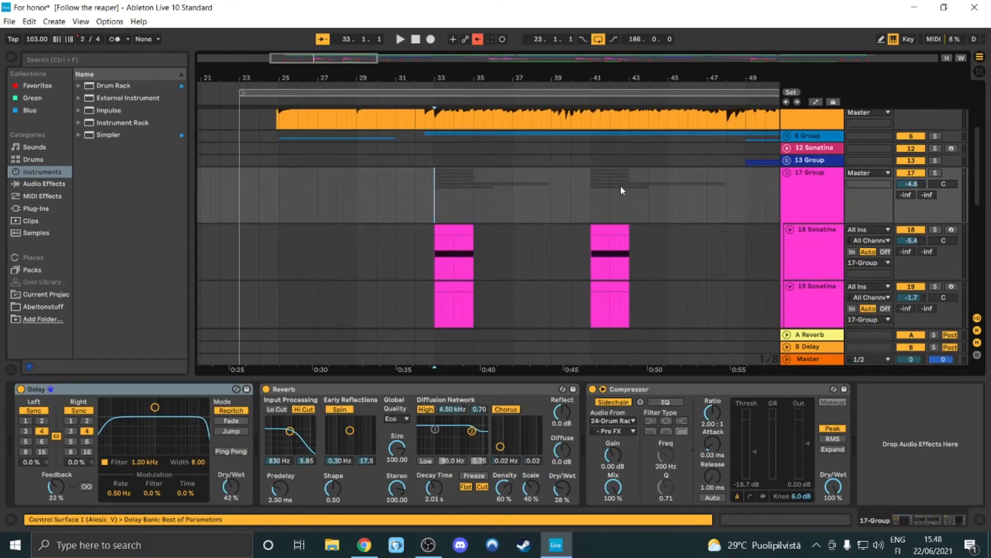
{"action": "scroll", "coordinate": [619, 186], "scroll_direction": "down", "scroll_amount": 3}
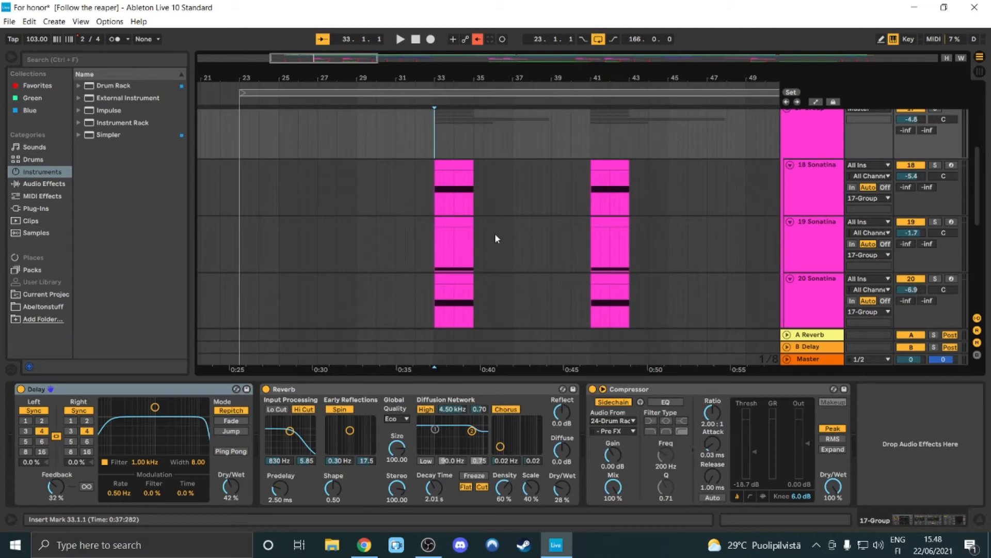
{"action": "scroll", "coordinate": [625, 181], "scroll_direction": "down", "scroll_amount": 1}
{"action": "scroll", "coordinate": [650, 183], "scroll_direction": "up", "scroll_amount": 2}
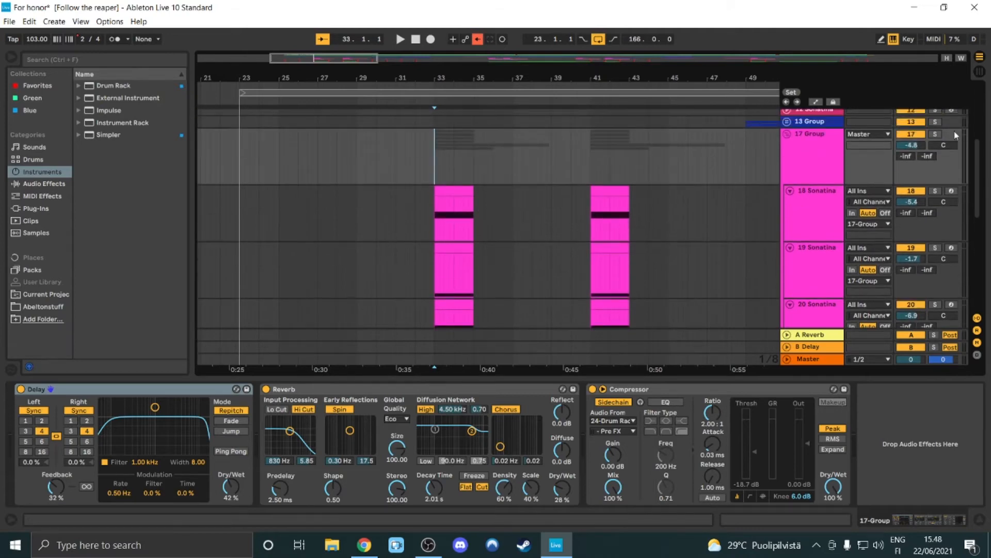
{"action": "left_click", "coordinate": [935, 134]}
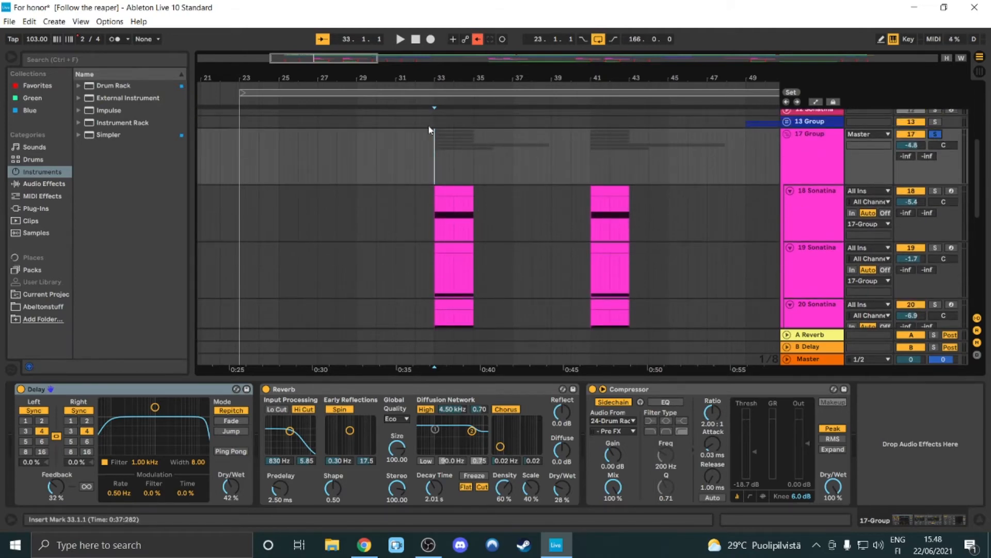
Select the bar 33 clip on the 18 Sonatina track and show its Sonatina Orchestra plug-in window briefly.
{"action": "left_click", "coordinate": [454, 199]}
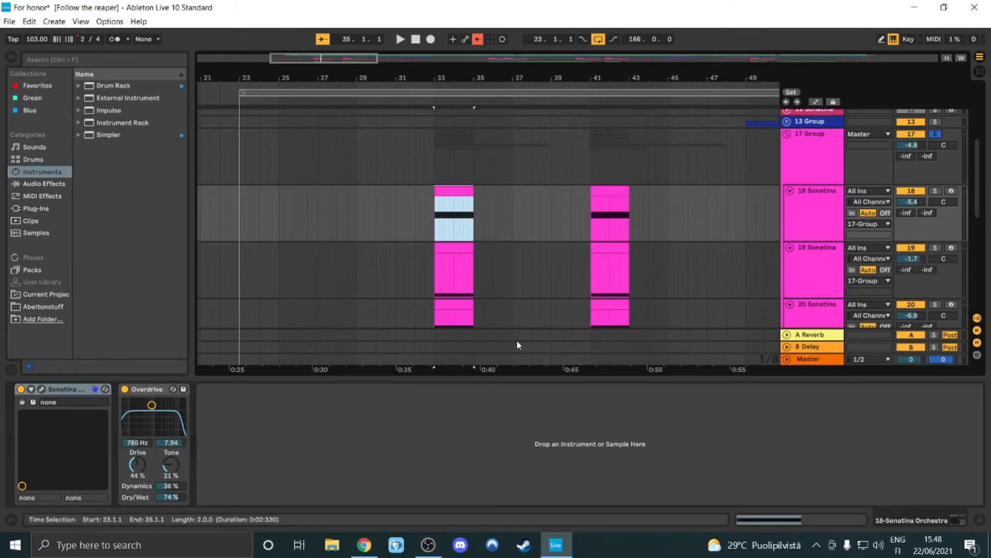
{"action": "left_click", "coordinate": [41, 390]}
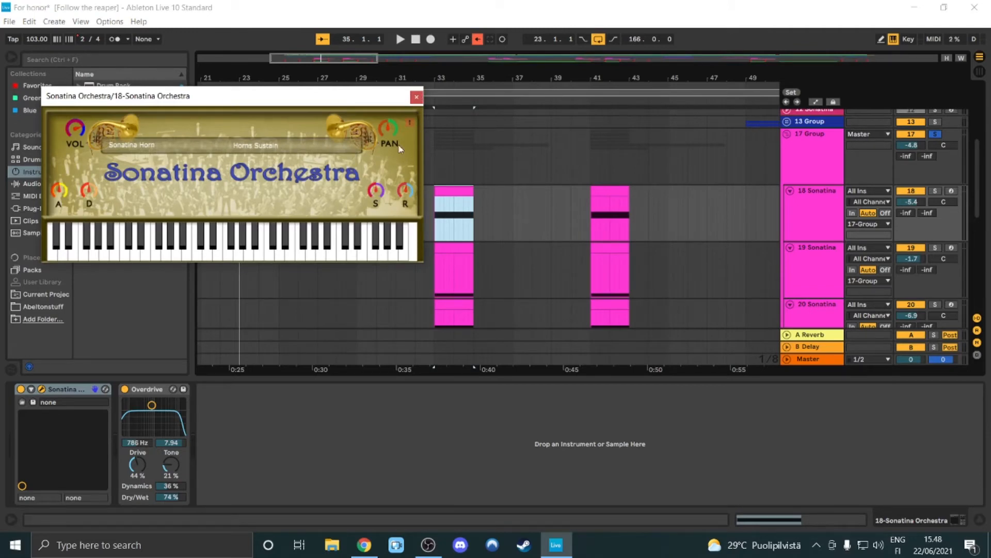
{"action": "left_click", "coordinate": [416, 98]}
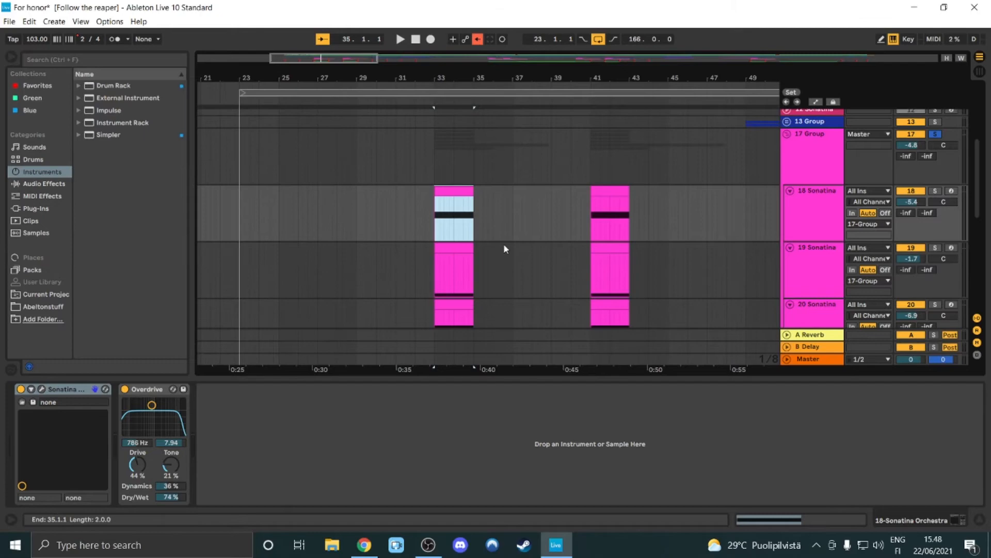
Examine the Sonatina, Serum and Horn layers inside the 17 Group.
{"action": "scroll", "coordinate": [503, 243], "scroll_direction": "down", "scroll_amount": 4}
{"action": "scroll", "coordinate": [541, 258], "scroll_direction": "down", "scroll_amount": 4}
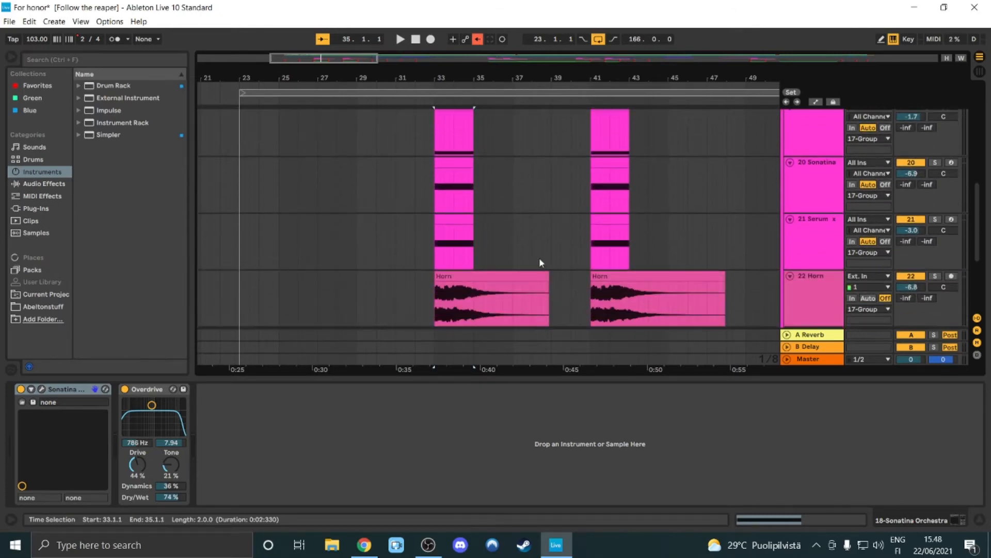
{"action": "scroll", "coordinate": [539, 260], "scroll_direction": "up", "scroll_amount": 3}
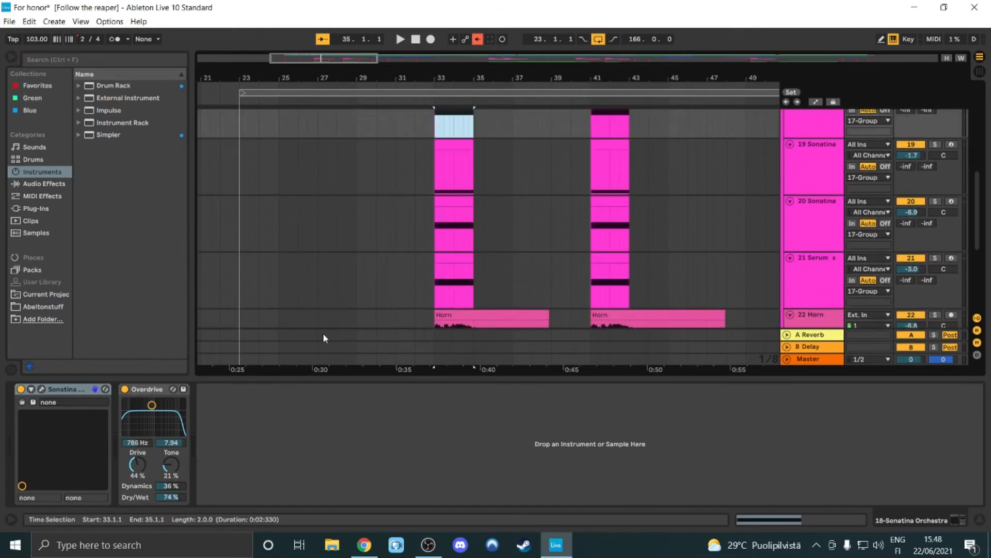
{"action": "scroll", "coordinate": [537, 222], "scroll_direction": "up", "scroll_amount": 2}
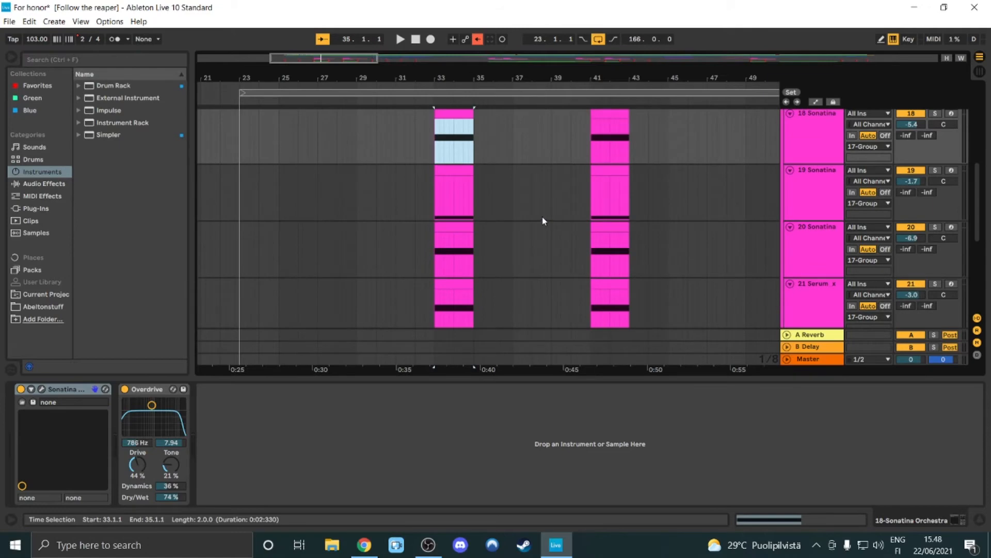
{"action": "scroll", "coordinate": [542, 217], "scroll_direction": "up", "scroll_amount": 1}
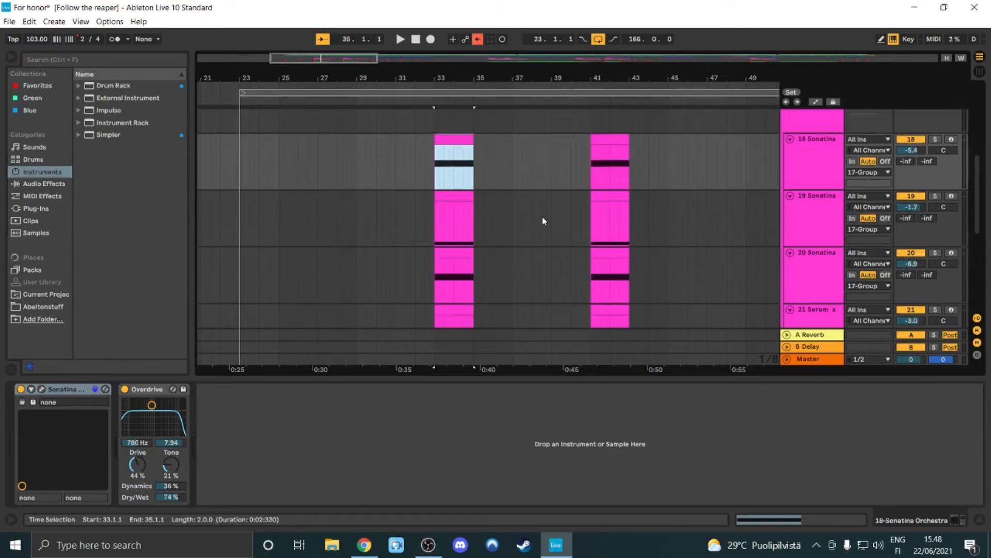
{"action": "scroll", "coordinate": [564, 220], "scroll_direction": "down", "scroll_amount": 1}
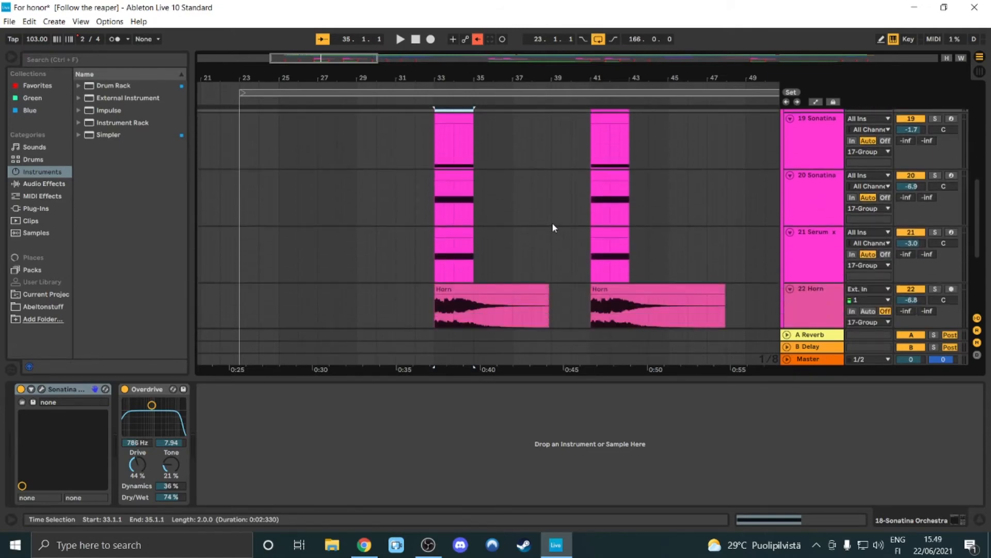
{"action": "scroll", "coordinate": [558, 224], "scroll_direction": "up", "scroll_amount": 1}
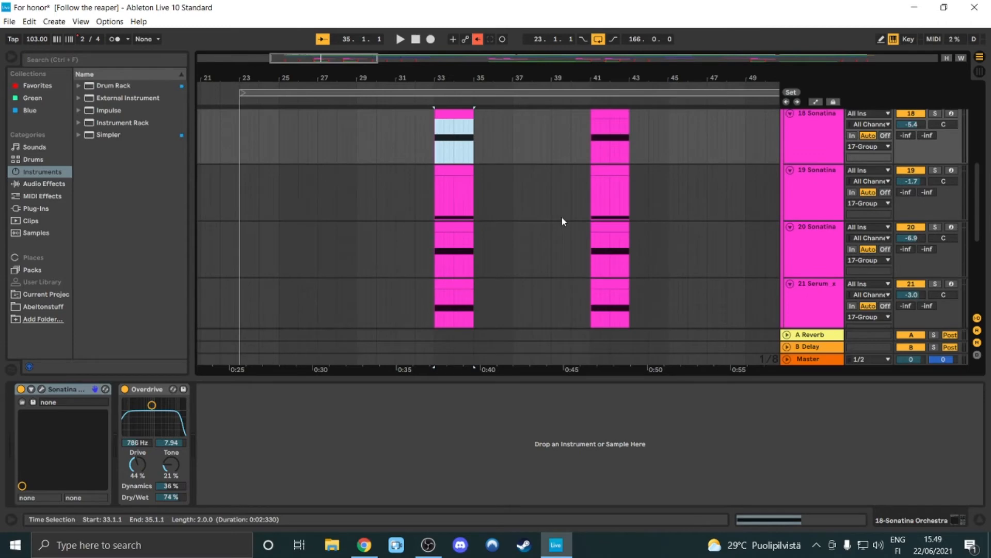
Show the Serum device of the 21 Serum track and select the track's clip at bar 33.
{"action": "scroll", "coordinate": [553, 208], "scroll_direction": "down", "scroll_amount": 2}
{"action": "left_click", "coordinate": [828, 233]}
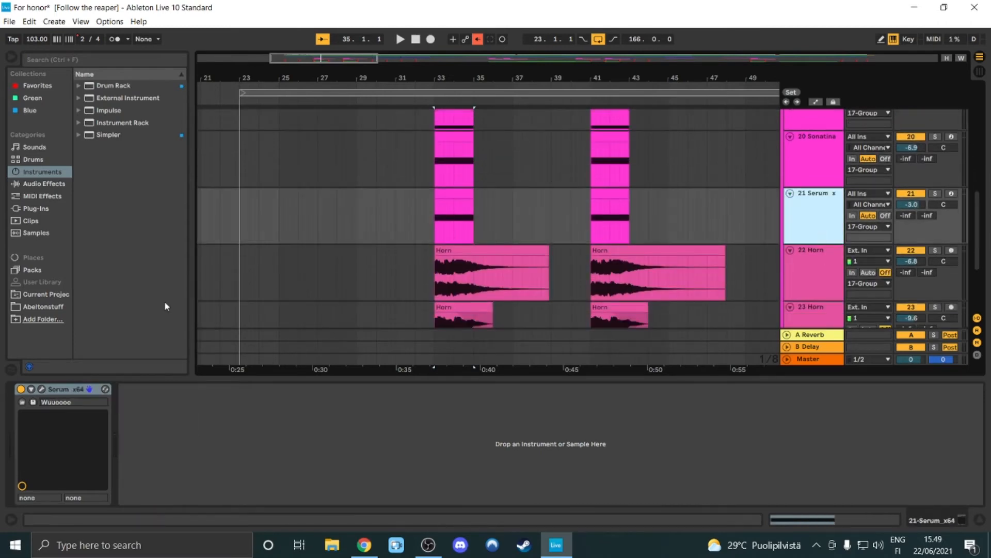
{"action": "left_click", "coordinate": [455, 196]}
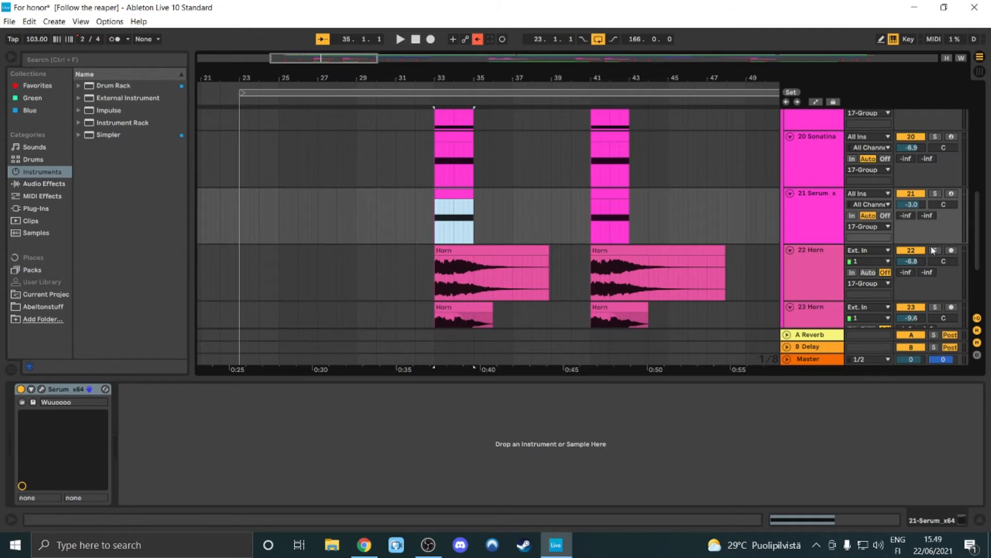
Solo the 21 Serum track and play its bar 33 clip with the Serum plug-in window shown, then close the window.
{"action": "left_click", "coordinate": [935, 193]}
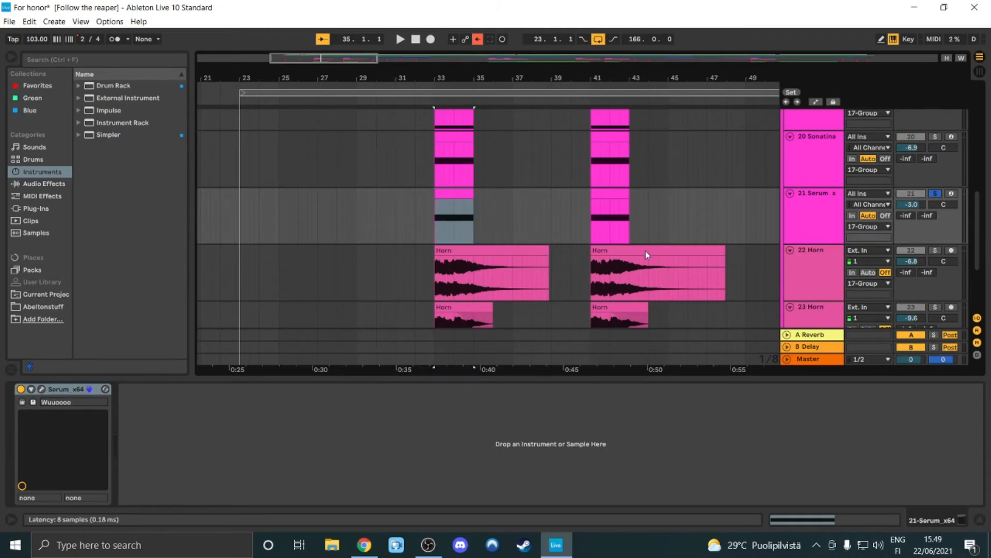
{"action": "left_click", "coordinate": [42, 389]}
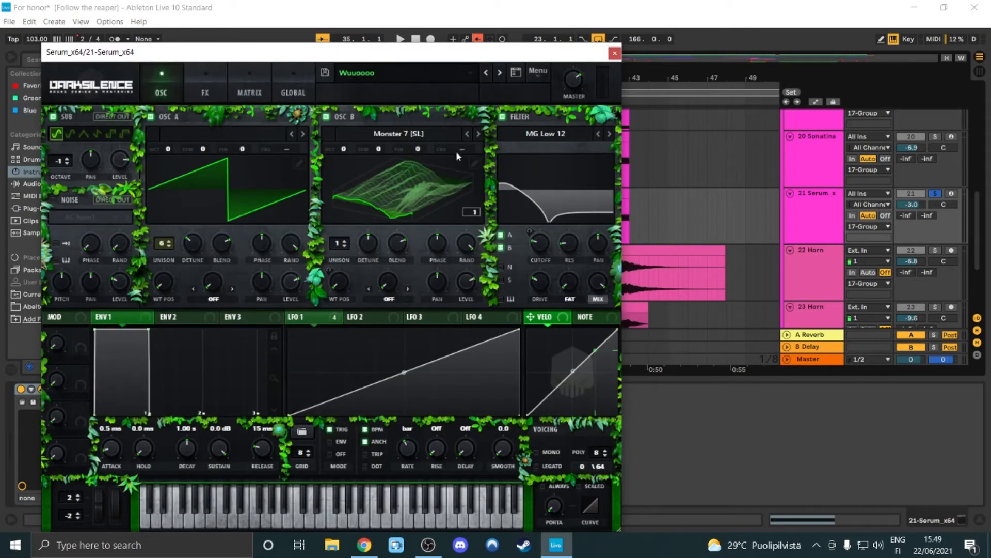
{"action": "key", "text": "space"}
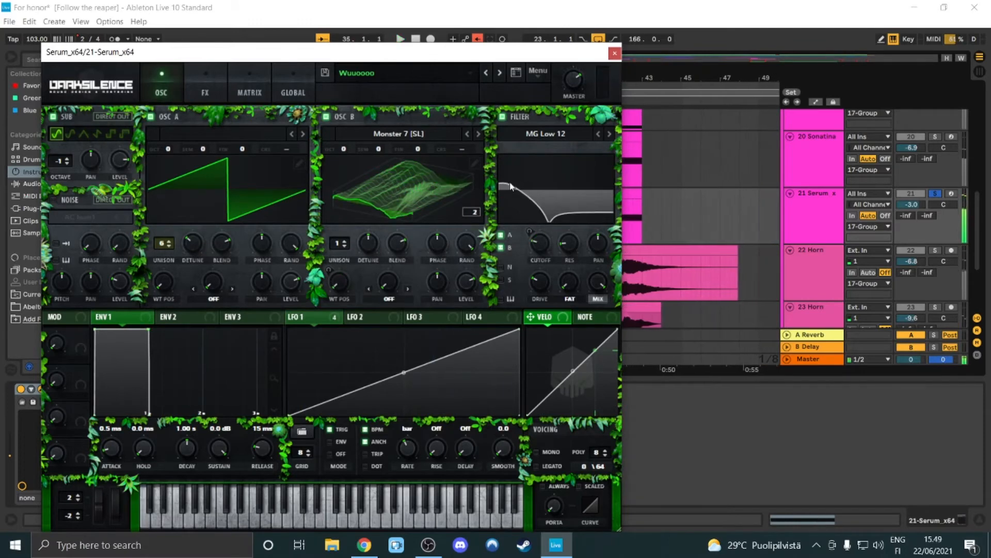
{"action": "left_click", "coordinate": [615, 54]}
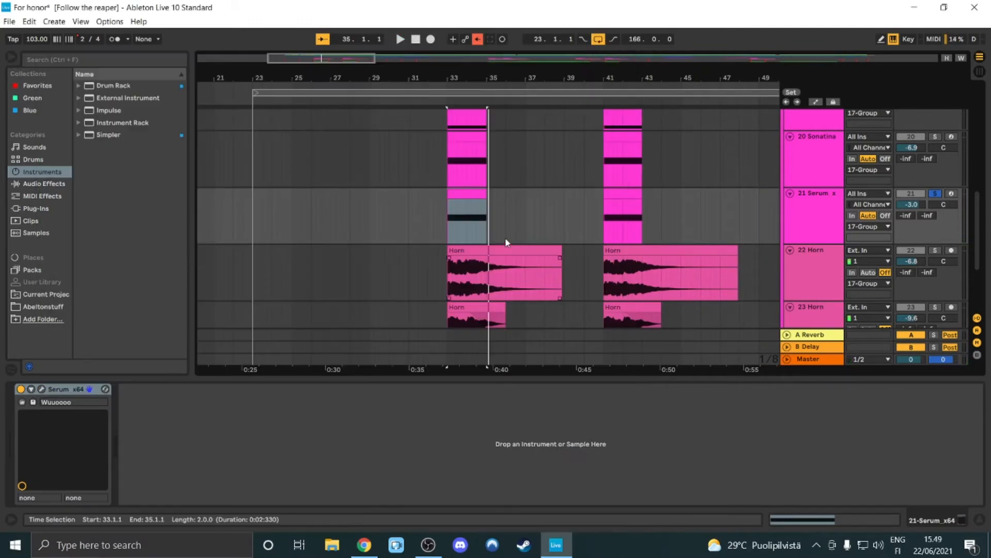
Examine the stacked Sonatina clips above the Serum layer in the 17 Group.
{"action": "scroll", "coordinate": [506, 242], "scroll_direction": "up", "scroll_amount": 5}
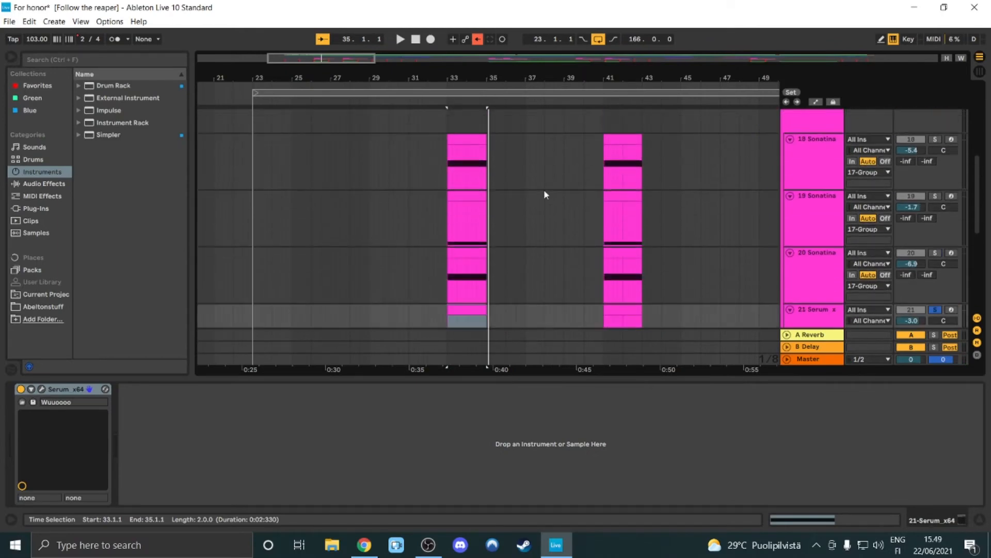
{"action": "scroll", "coordinate": [558, 192], "scroll_direction": "down", "scroll_amount": 3}
{"action": "scroll", "coordinate": [592, 193], "scroll_direction": "up", "scroll_amount": 3}
{"action": "scroll", "coordinate": [575, 193], "scroll_direction": "up", "scroll_amount": 2}
{"action": "scroll", "coordinate": [542, 192], "scroll_direction": "down", "scroll_amount": 2}
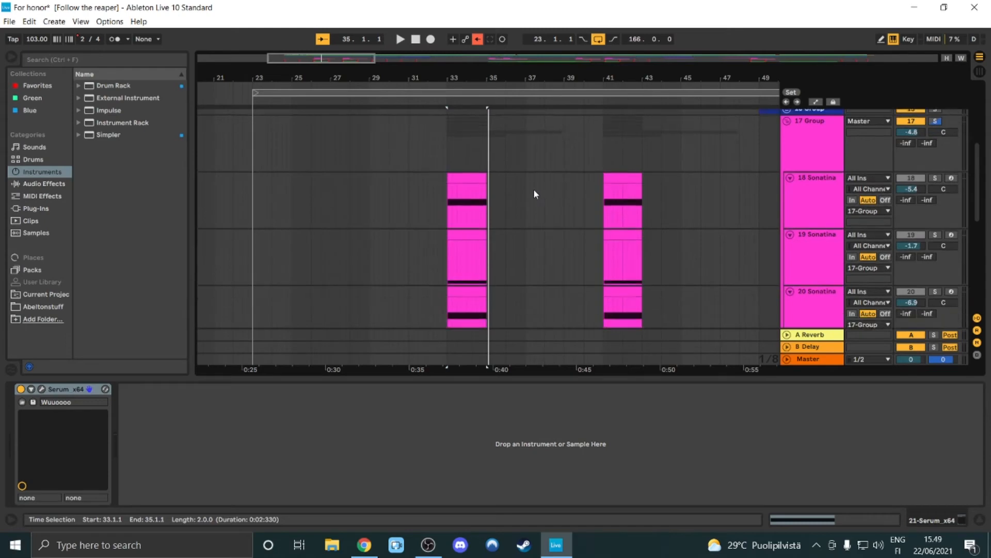
{"action": "scroll", "coordinate": [527, 191], "scroll_direction": "down", "scroll_amount": 1}
{"action": "scroll", "coordinate": [491, 182], "scroll_direction": "up", "scroll_amount": 1}
{"action": "scroll", "coordinate": [495, 214], "scroll_direction": "up", "scroll_amount": 1}
{"action": "scroll", "coordinate": [495, 213], "scroll_direction": "down", "scroll_amount": 1}
{"action": "scroll", "coordinate": [504, 207], "scroll_direction": "down", "scroll_amount": 5}
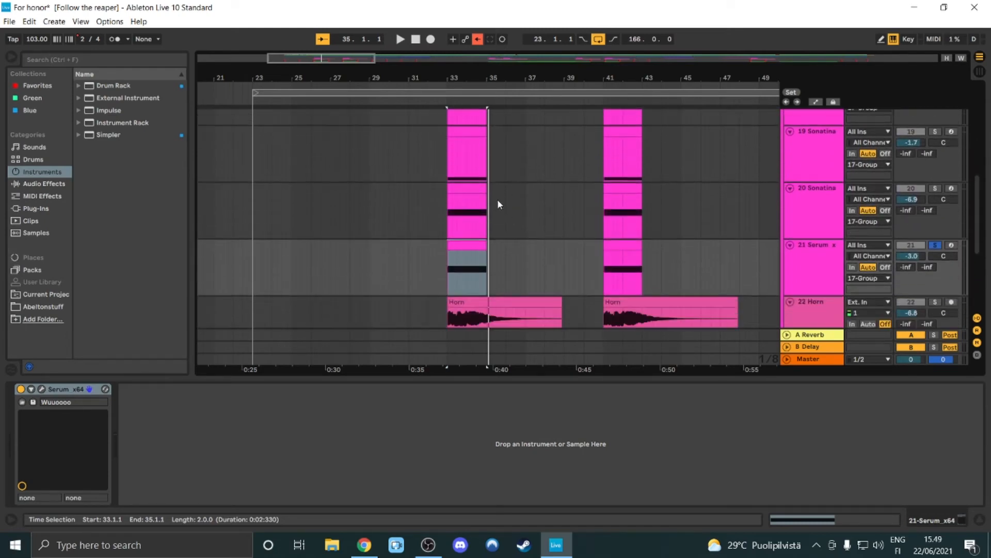
Select the bar 33 Horn clip on the 22 Horn track, solo that track and play it.
{"action": "left_click", "coordinate": [469, 212]}
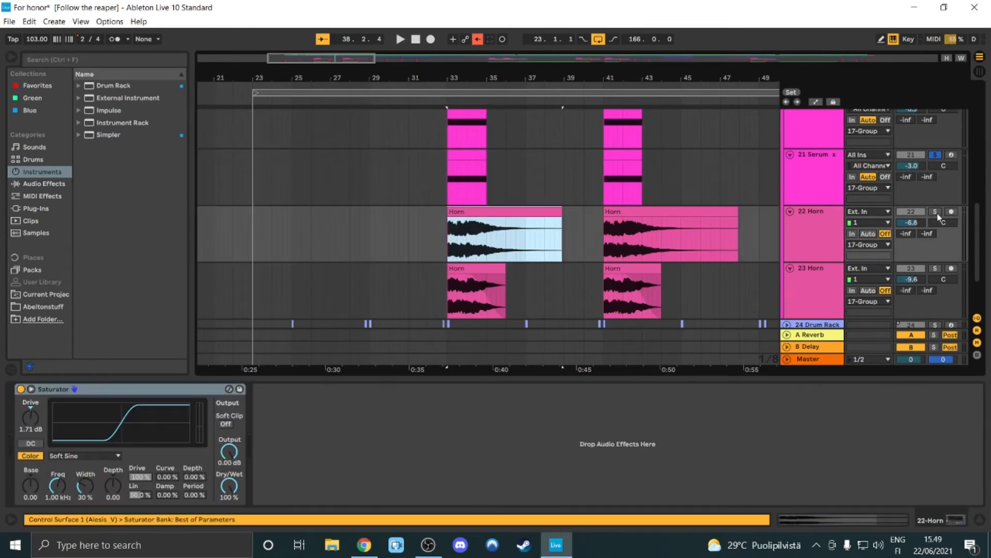
{"action": "left_click", "coordinate": [935, 211]}
{"action": "key", "text": "space"}
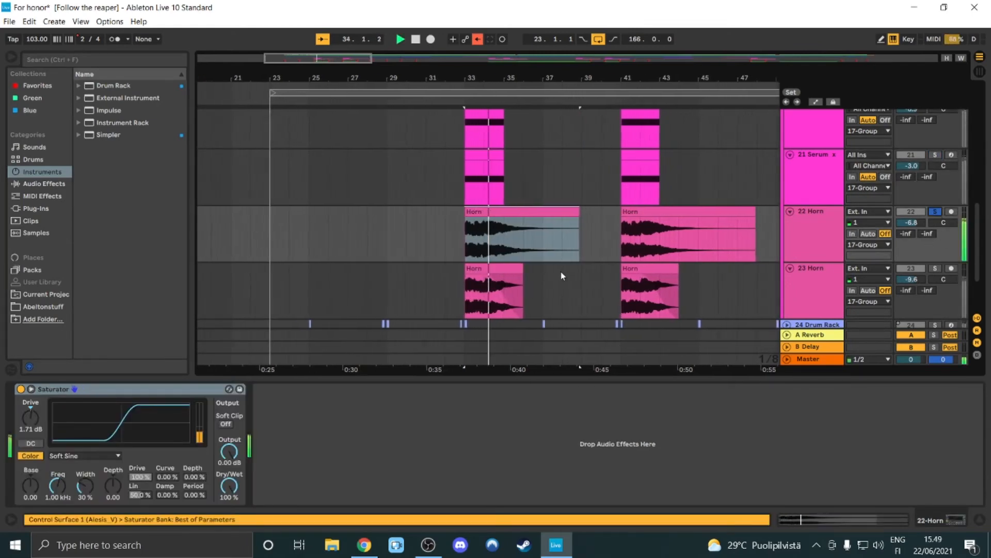
{"action": "key", "text": "space"}
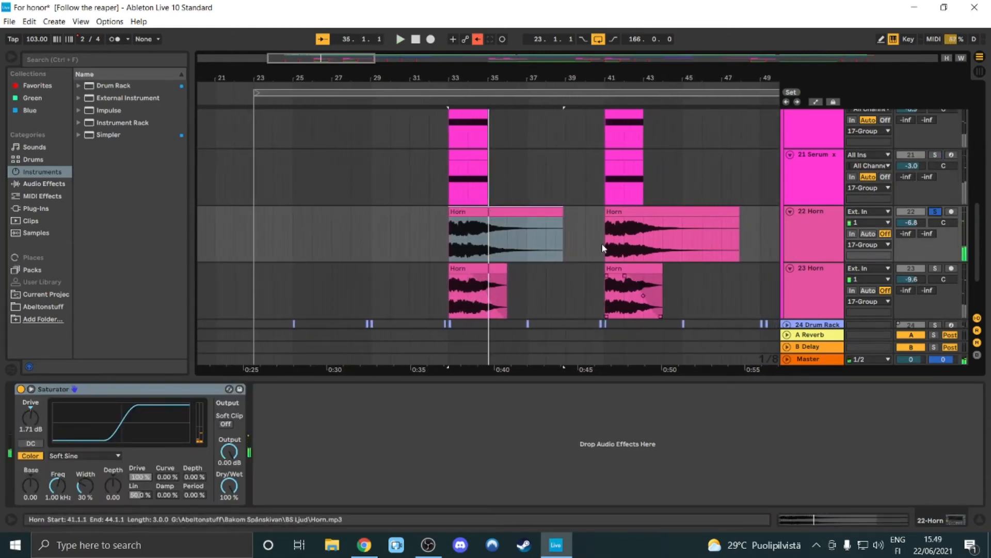
Add the 23 Horn track to the solo and play both Horn layers together from bar 33.
{"action": "scroll", "coordinate": [932, 270], "scroll_direction": "down", "scroll_amount": 1}
{"action": "left_click", "coordinate": [936, 243]}
{"action": "key", "text": "space"}
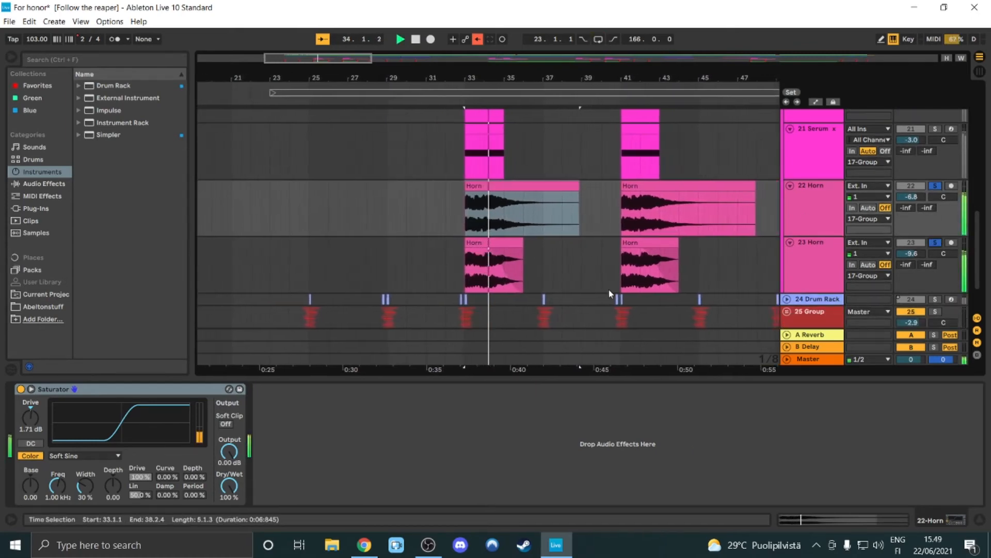
{"action": "key", "text": "space"}
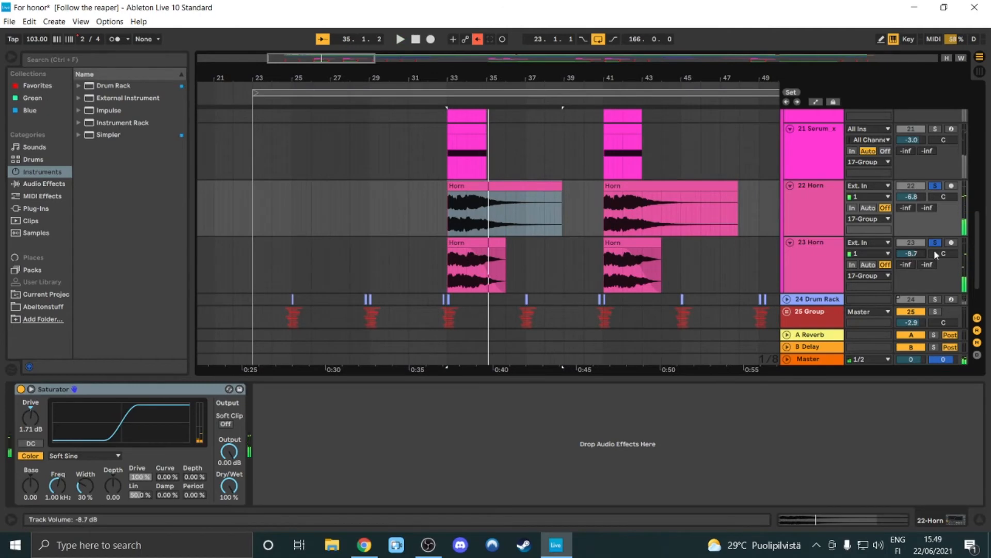
Turn off the individual Horn solos and play all layers of the soloed 17 Group together from bar 33.
{"action": "left_click", "coordinate": [936, 186]}
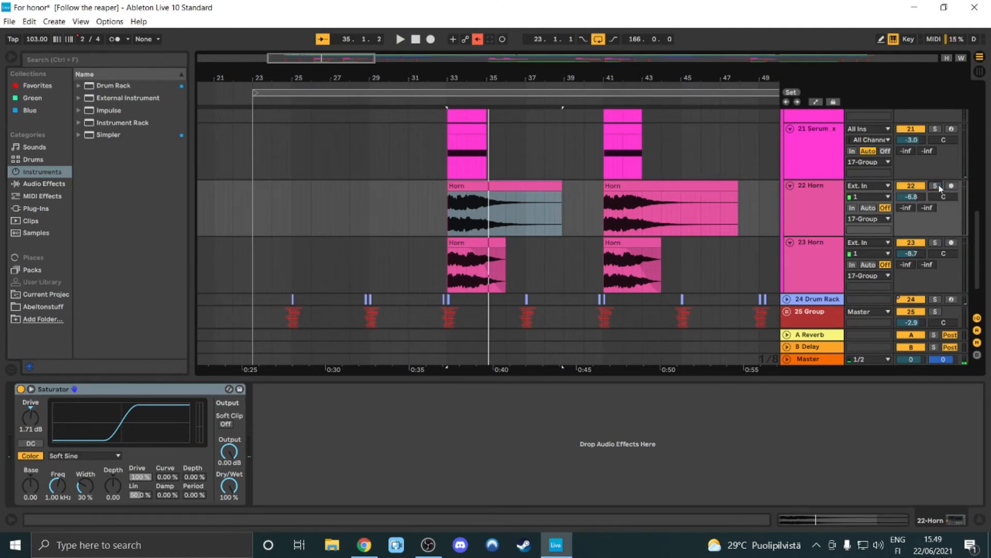
{"action": "scroll", "coordinate": [525, 206], "scroll_direction": "up", "scroll_amount": 5}
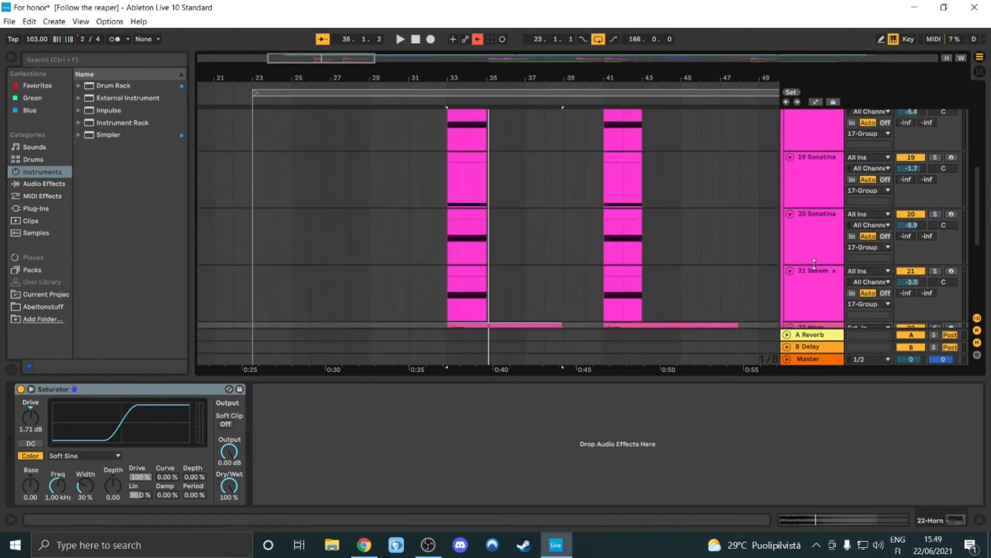
{"action": "key", "text": "space"}
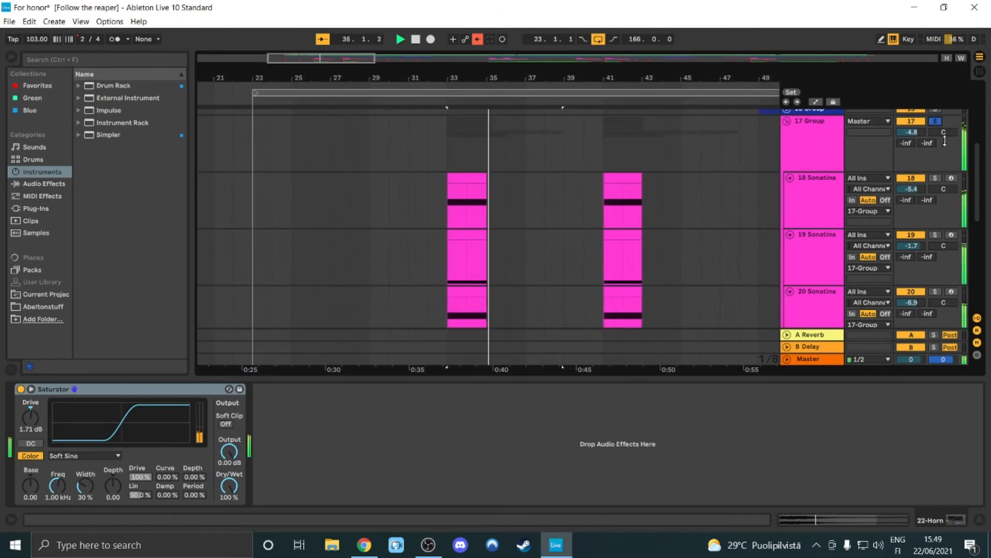
{"action": "key", "text": "space"}
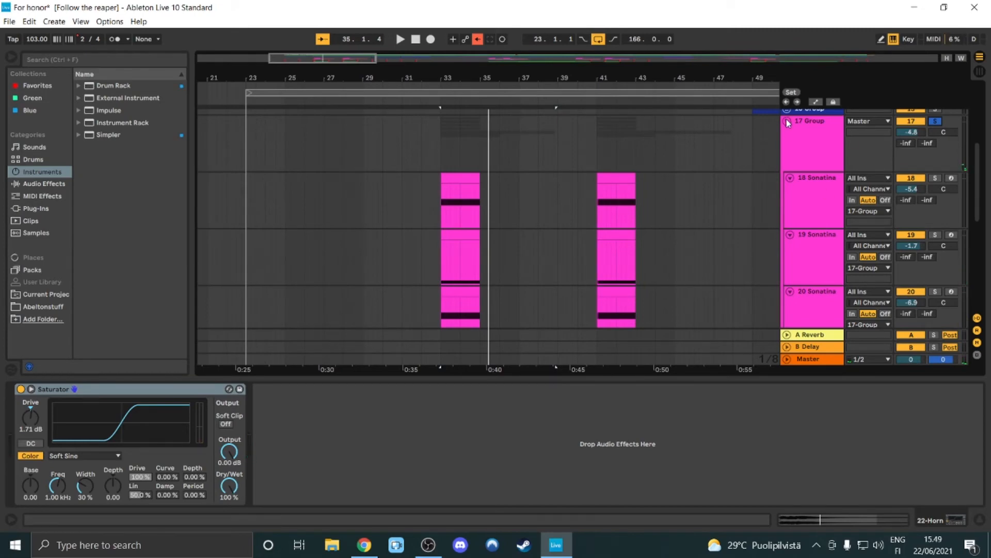
Fold the 17 Group and turn off its solo.
{"action": "scroll", "coordinate": [547, 228], "scroll_direction": "down", "scroll_amount": 4}
{"action": "scroll", "coordinate": [563, 234], "scroll_direction": "up", "scroll_amount": 4}
{"action": "scroll", "coordinate": [603, 231], "scroll_direction": "up", "scroll_amount": 3}
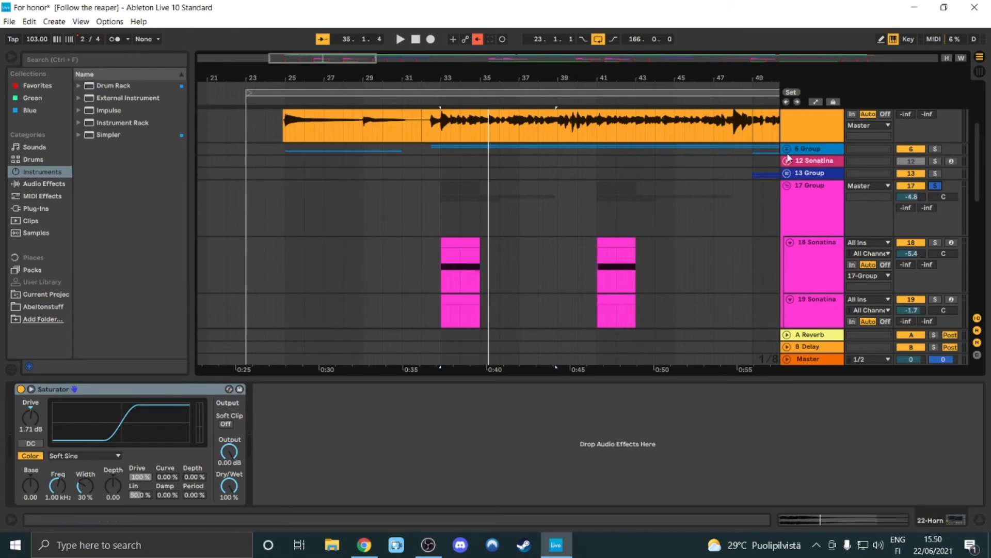
{"action": "left_click", "coordinate": [787, 187]}
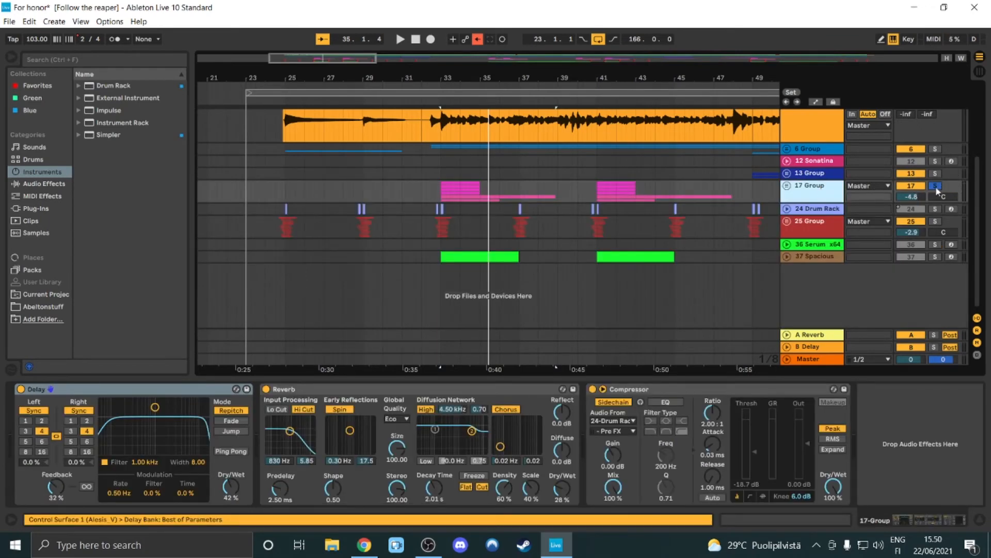
{"action": "left_click", "coordinate": [458, 197]}
{"action": "scroll", "coordinate": [521, 243], "scroll_direction": "up", "scroll_amount": 2}
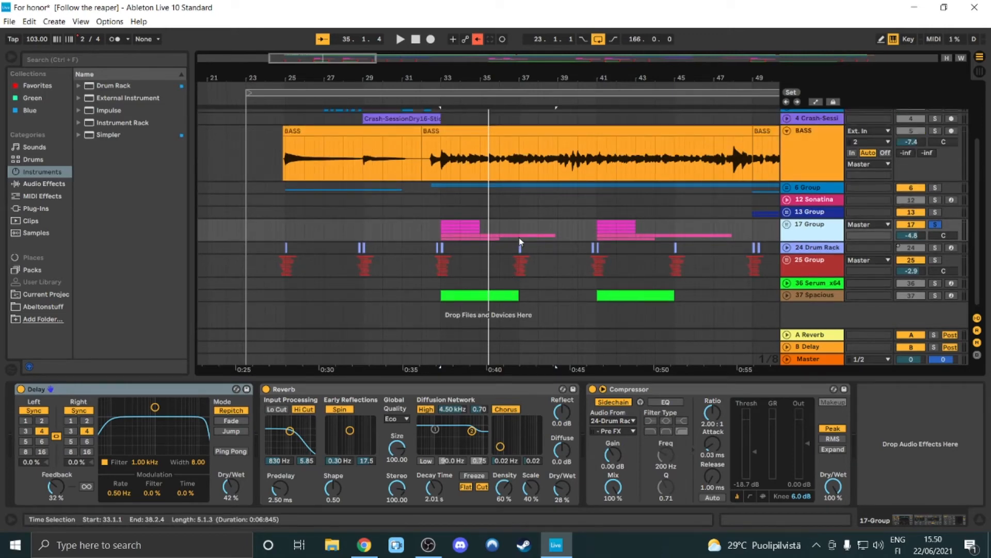
{"action": "left_click", "coordinate": [739, 223]}
{"action": "left_click", "coordinate": [936, 225]}
Select the bar 33 clip on the 37 Spacious track, play it soloed, and turn the solo off again.
{"action": "left_click", "coordinate": [439, 238]}
{"action": "left_click", "coordinate": [469, 296]}
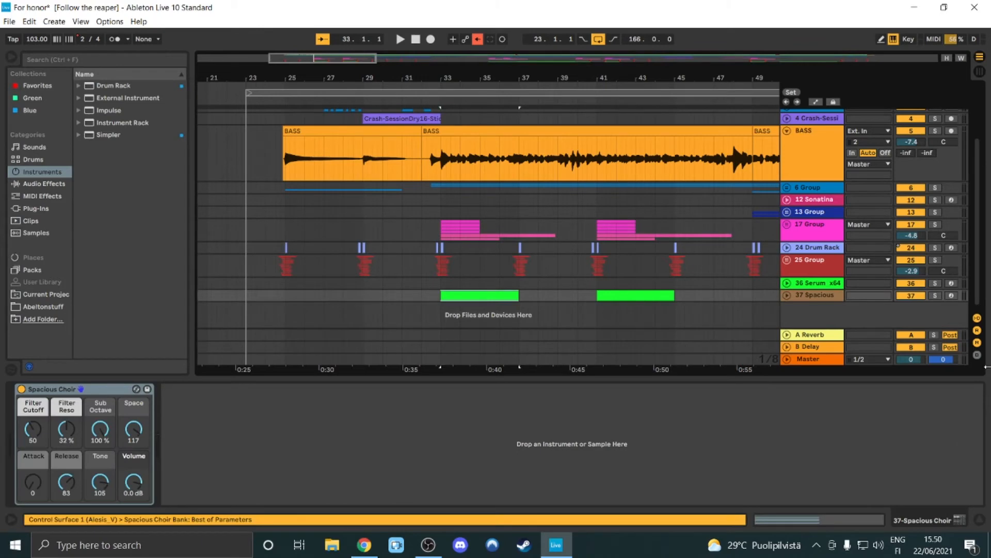
{"action": "left_click", "coordinate": [937, 295]}
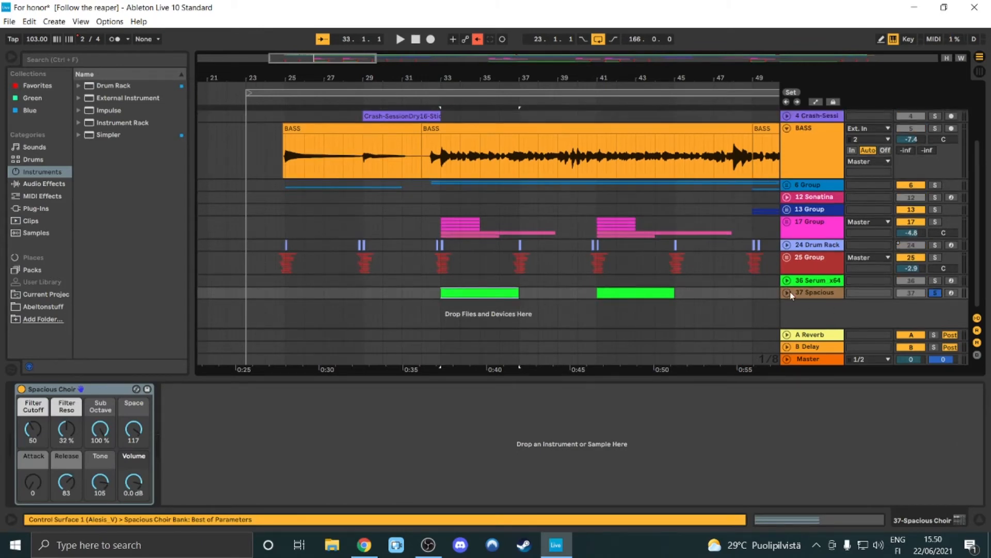
{"action": "key", "text": "space"}
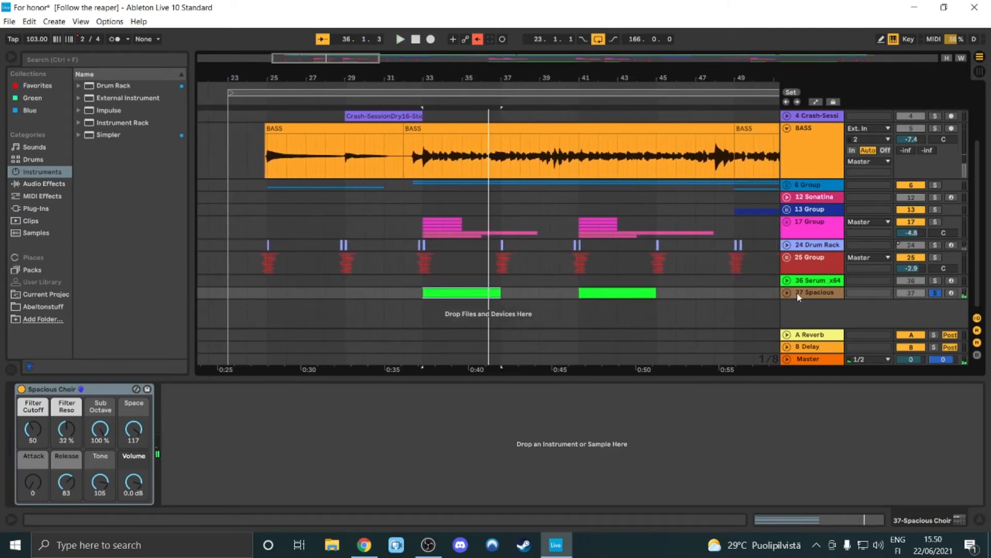
{"action": "left_click", "coordinate": [937, 292]}
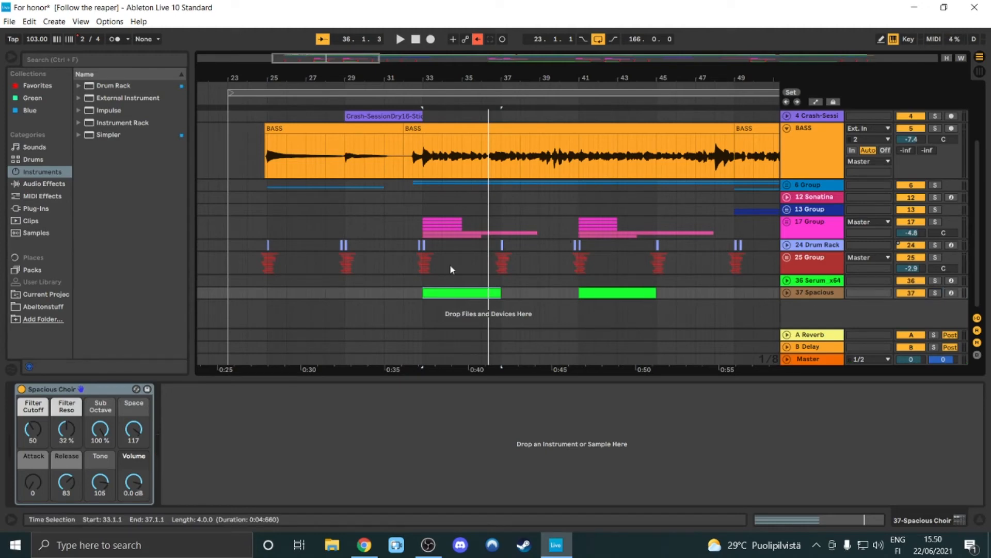
Set the insert marker to 45.2.3 on the 12 Sonatina track and play the full arrangement from there.
{"action": "scroll", "coordinate": [465, 284], "scroll_direction": "up", "scroll_amount": 3}
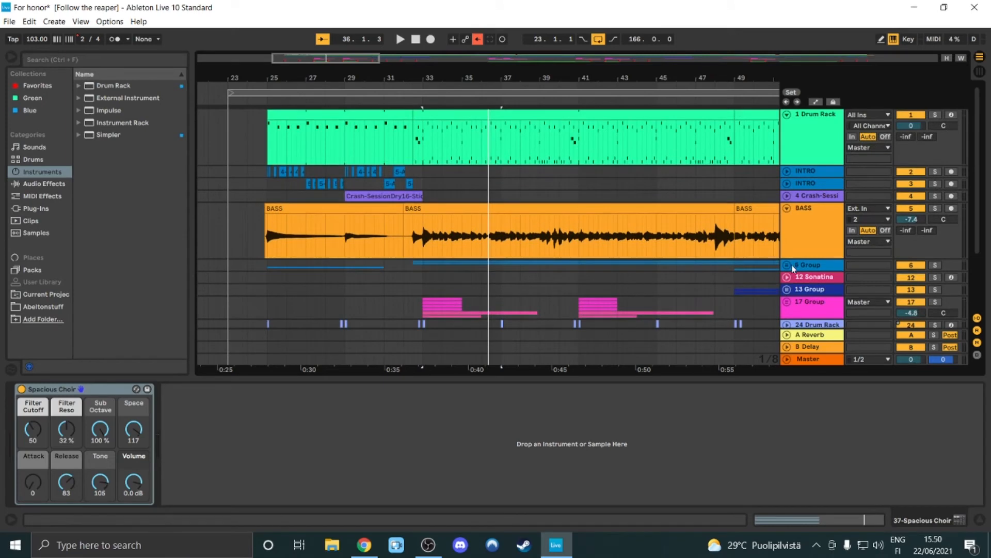
{"action": "left_click_drag", "start_coordinate": [666, 77], "coordinate": [396, 64]}
{"action": "scroll", "coordinate": [463, 231], "scroll_direction": "down", "scroll_amount": 3}
{"action": "scroll", "coordinate": [464, 231], "scroll_direction": "up", "scroll_amount": 1}
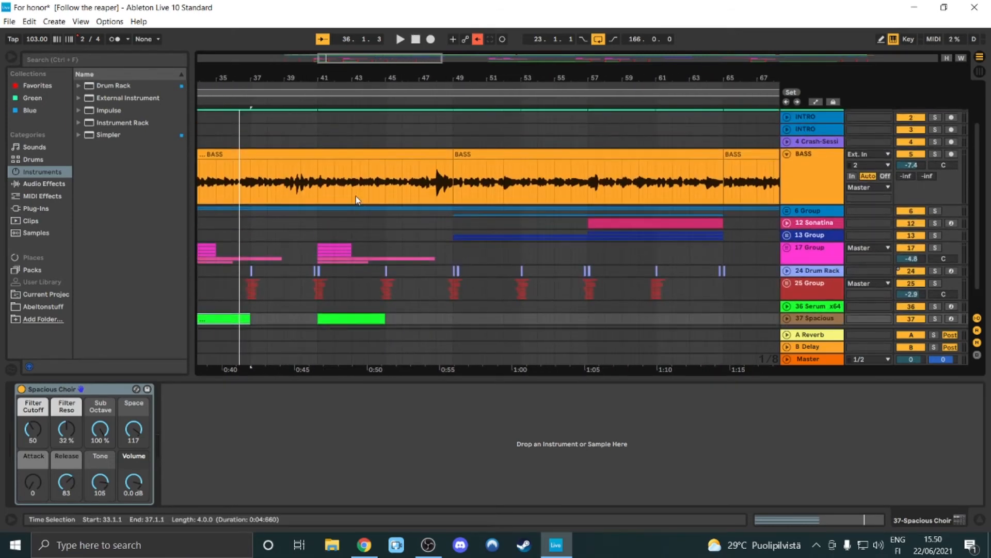
{"action": "left_click", "coordinate": [397, 223]}
{"action": "key", "text": "space"}
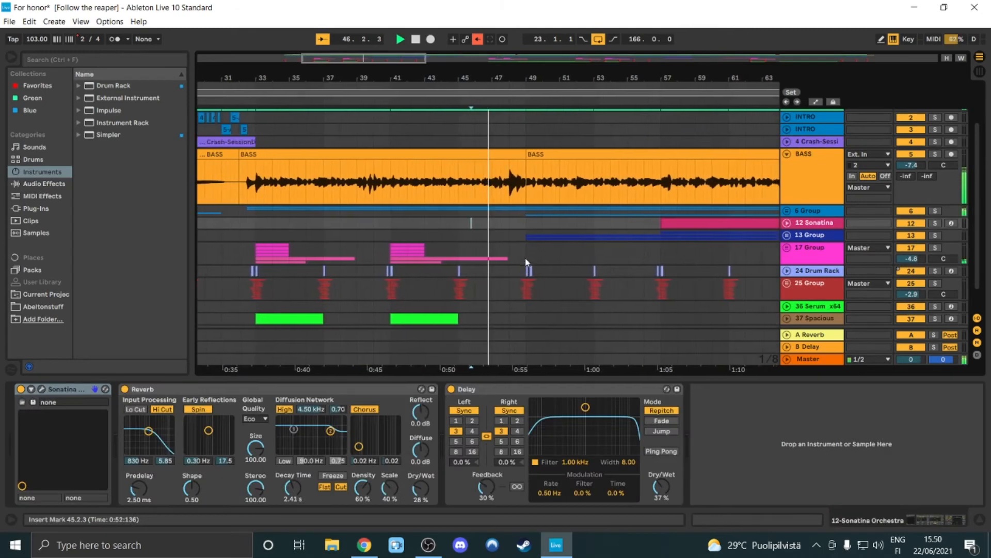
Move the insert marker to about bar 57 on the 17 Group and play the full arrangement from that point.
{"action": "scroll", "coordinate": [743, 235], "scroll_direction": "down", "scroll_amount": 1}
{"action": "scroll", "coordinate": [658, 235], "scroll_direction": "up", "scroll_amount": 1}
{"action": "left_click", "coordinate": [661, 248]}
{"action": "key", "text": "space"}
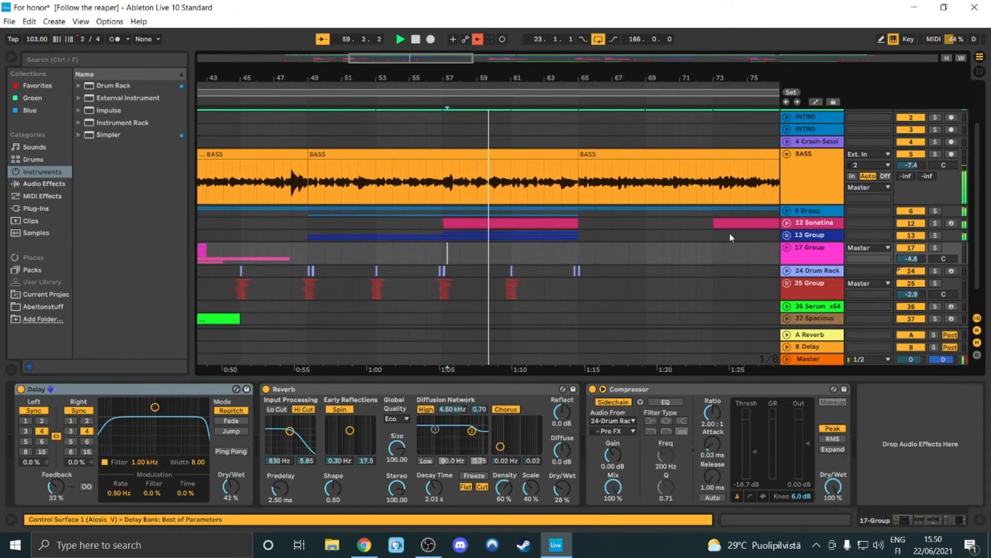
Stop playback, unfold and solo the 13 Group, and select the bar 57 clip on the 14 Sonatina track.
{"action": "left_click", "coordinate": [787, 235]}
{"action": "scroll", "coordinate": [626, 251], "scroll_direction": "down", "scroll_amount": 1}
{"action": "key", "text": "space"}
{"action": "scroll", "coordinate": [501, 255], "scroll_direction": "down", "scroll_amount": 1}
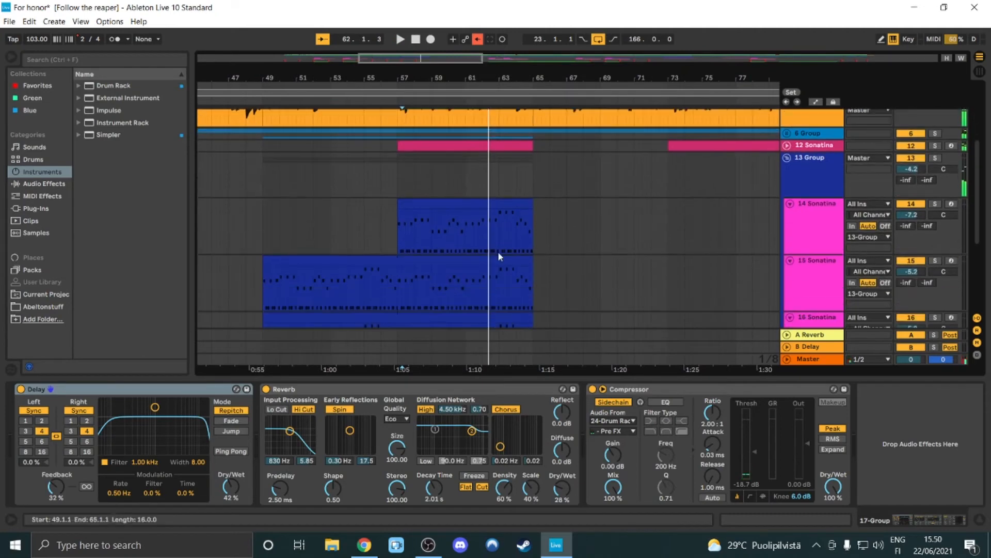
{"action": "left_click", "coordinate": [432, 207]}
{"action": "left_click", "coordinate": [933, 161]}
{"action": "scroll", "coordinate": [511, 199], "scroll_direction": "down", "scroll_amount": 2}
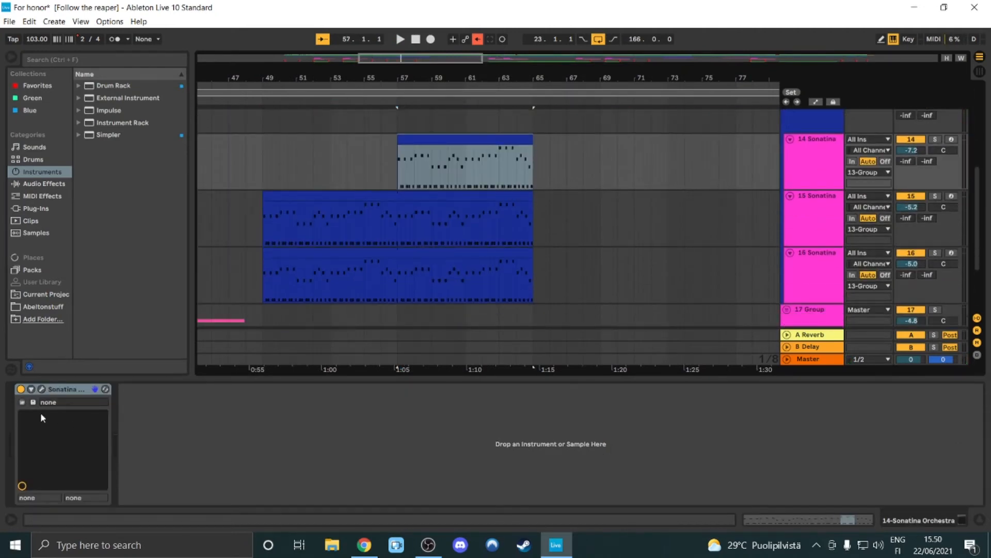
Show the instrument list and the violin group list in the 14 Sonatina track's Sonatina Orchestra window, then close the window.
{"action": "left_click", "coordinate": [42, 389]}
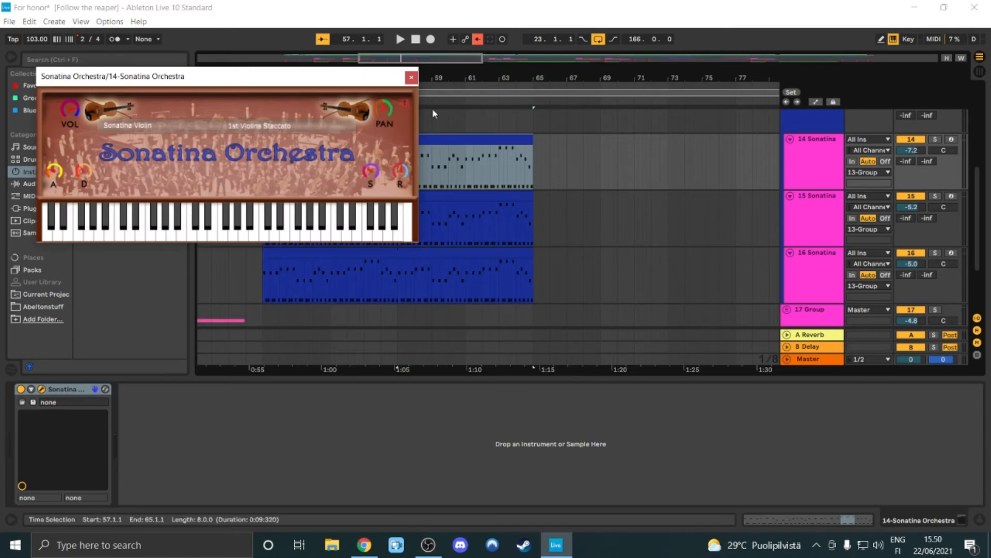
{"action": "left_click", "coordinate": [136, 135]}
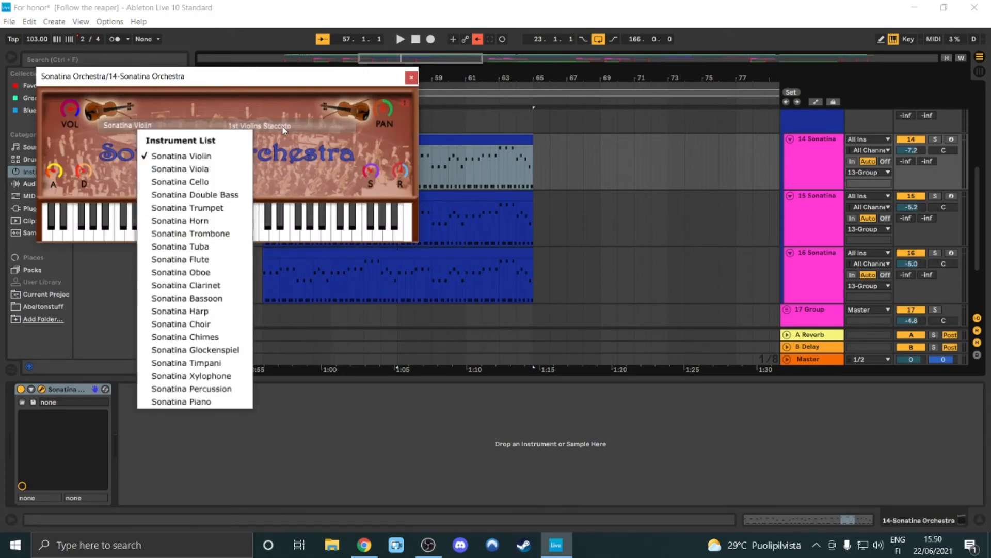
{"action": "left_click", "coordinate": [289, 151]}
{"action": "left_click", "coordinate": [278, 133]}
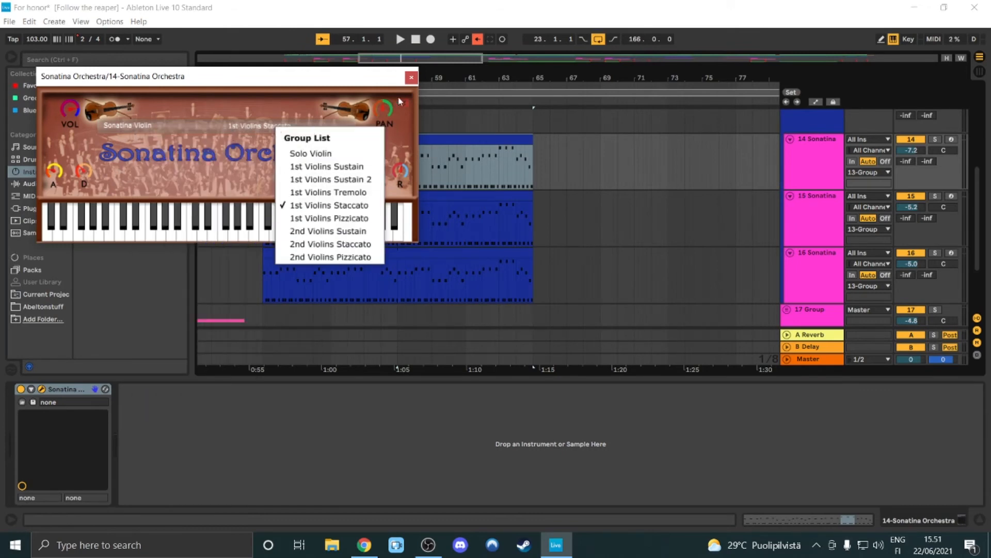
{"action": "left_click", "coordinate": [264, 98]}
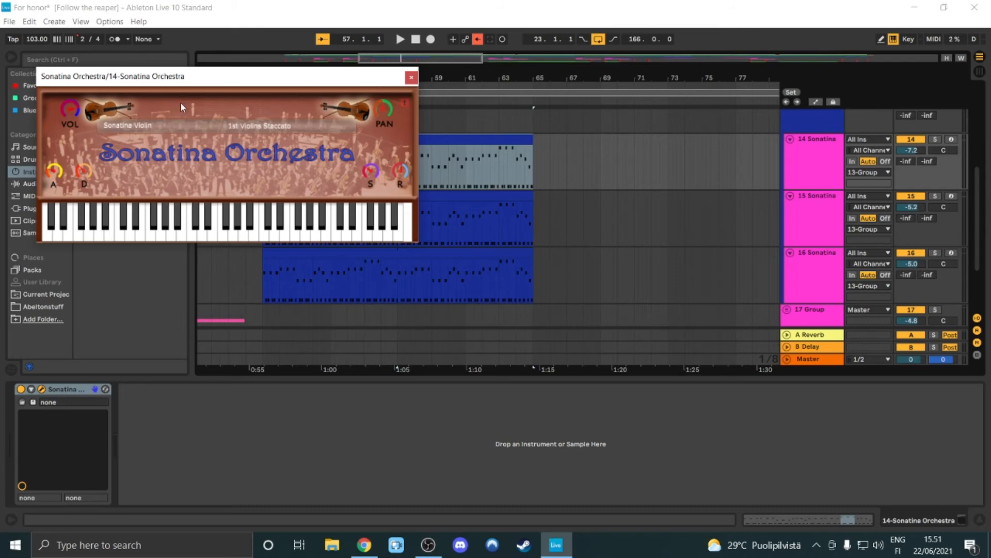
{"action": "left_click", "coordinate": [411, 77]}
Solo the 14 Sonatina track and play its clip from bar 57.
{"action": "scroll", "coordinate": [392, 206], "scroll_direction": "up", "scroll_amount": 1}
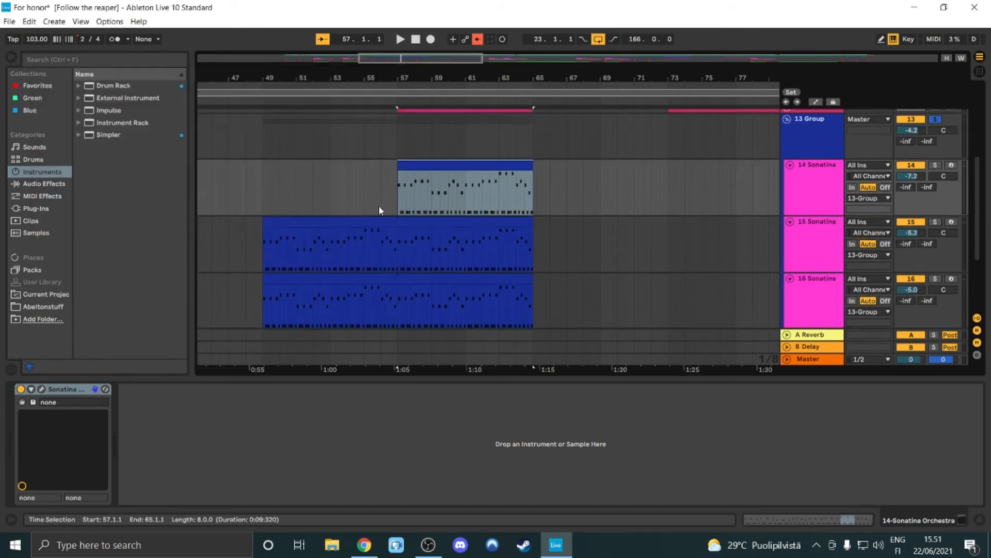
{"action": "left_click", "coordinate": [440, 169]}
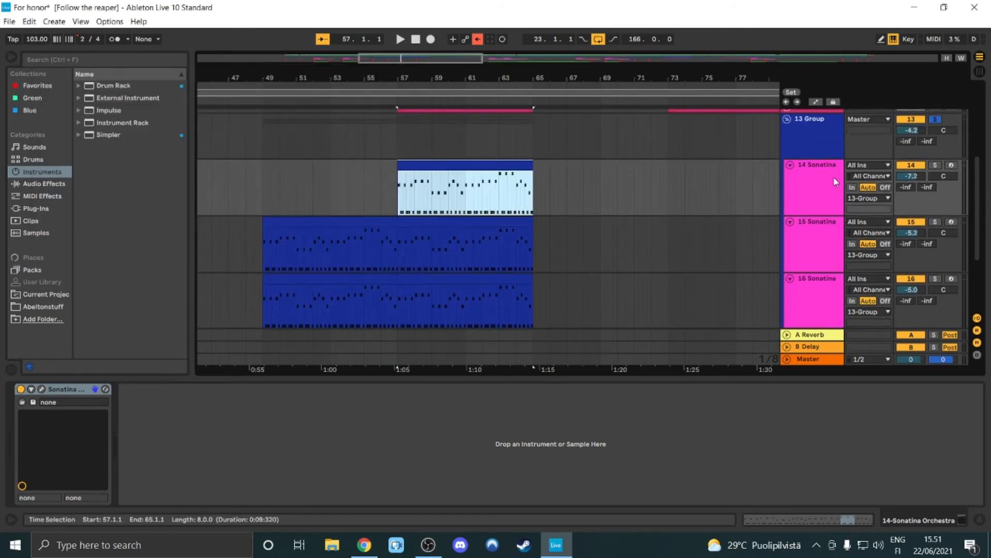
{"action": "left_click", "coordinate": [932, 163]}
{"action": "left_click", "coordinate": [412, 165]}
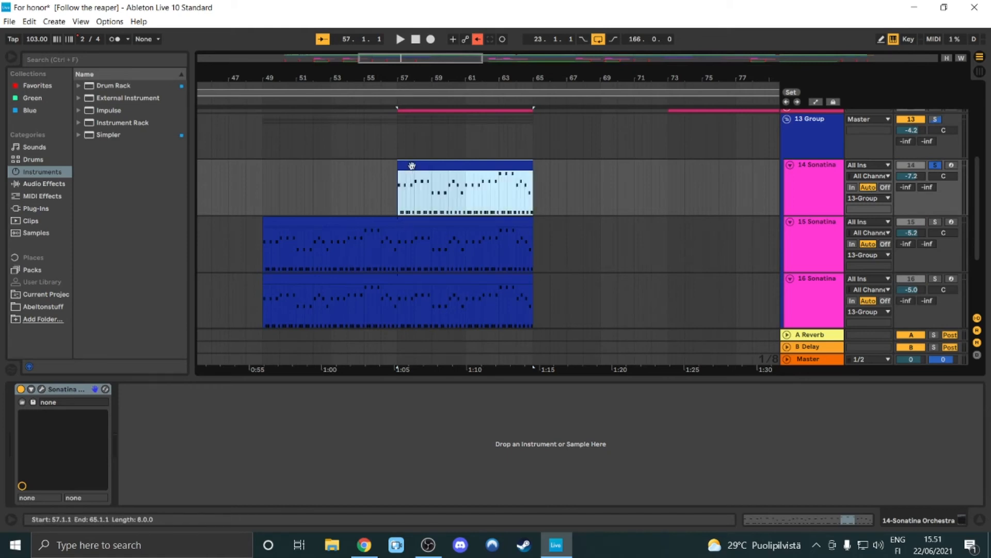
{"action": "key", "text": "space"}
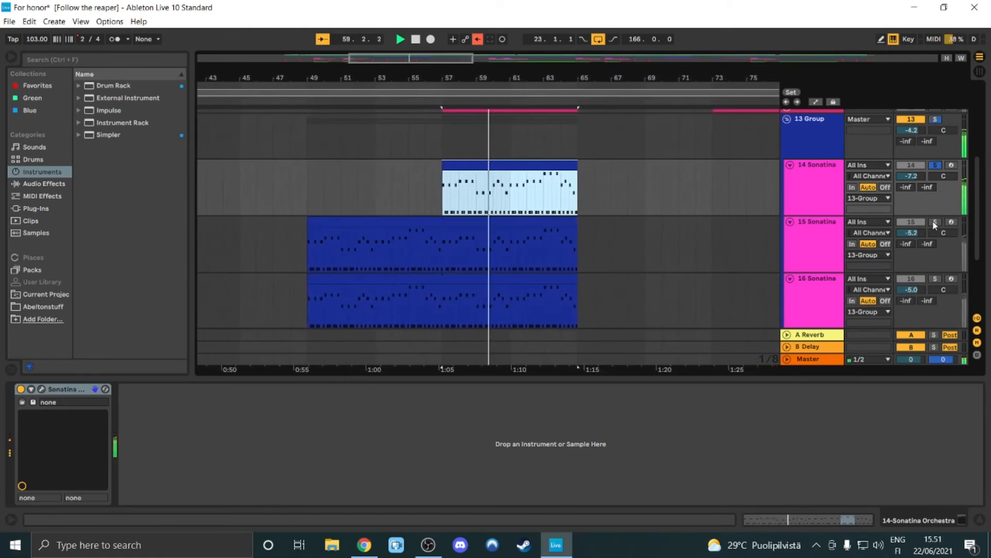
Stop playback, switch the solo to the 15 Sonatina track and play it from bar 57.
{"action": "scroll", "coordinate": [422, 176], "scroll_direction": "up", "scroll_amount": 2}
{"action": "scroll", "coordinate": [645, 237], "scroll_direction": "down", "scroll_amount": 4}
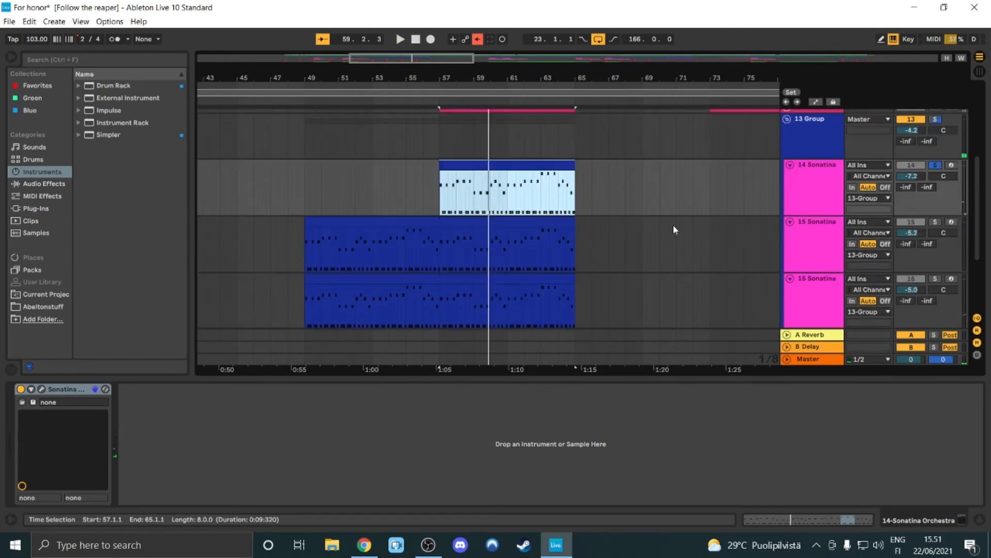
{"action": "left_click", "coordinate": [935, 183]}
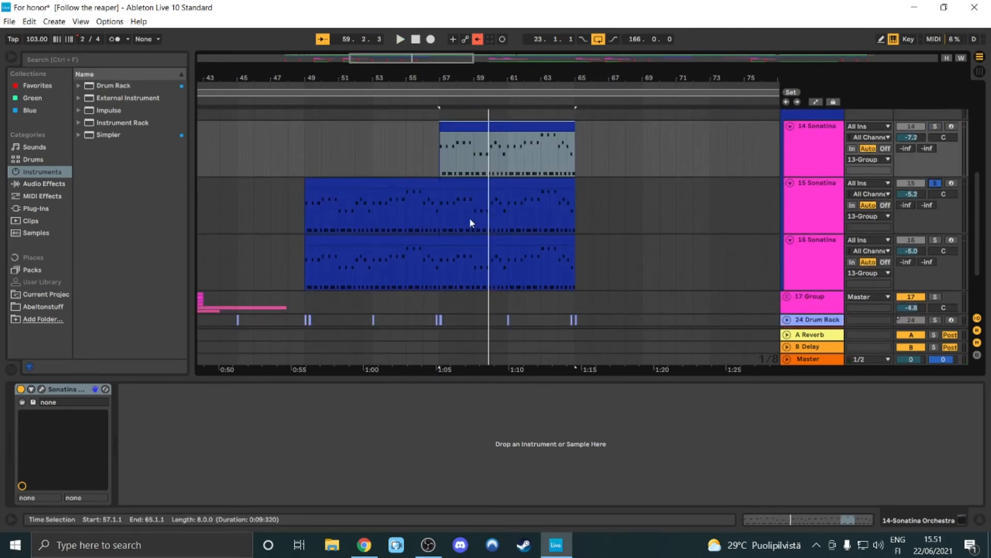
{"action": "left_click", "coordinate": [439, 214]}
{"action": "key", "text": "space"}
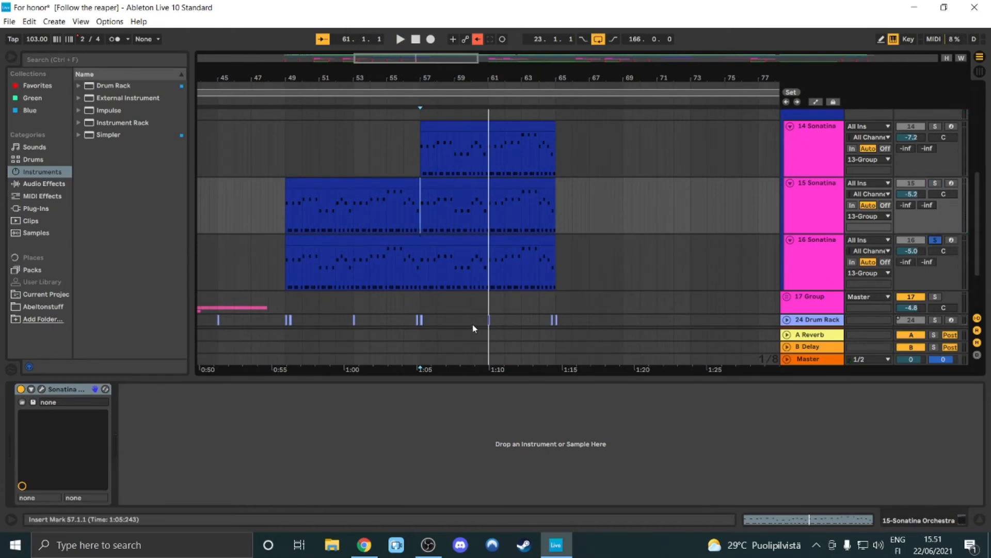
Solo the 16 Sonatina track, play it from bar 57 and clear its solo.
{"action": "left_click", "coordinate": [420, 268]}
{"action": "key", "text": "space"}
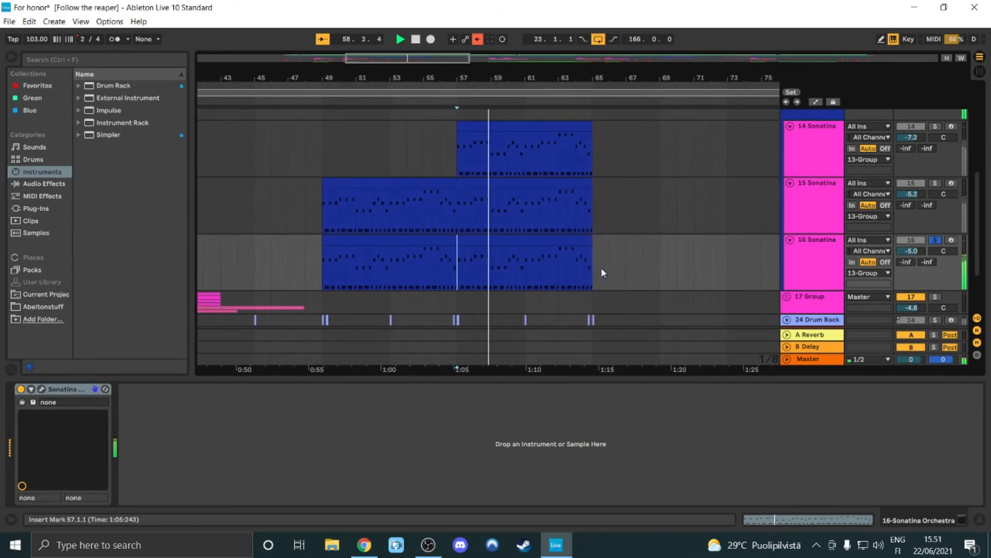
{"action": "left_click", "coordinate": [936, 240]}
Fold the 13 Group and play the full arrangement from 56.2.1 on the 12 Sonatina track.
{"action": "scroll", "coordinate": [891, 193], "scroll_direction": "up", "scroll_amount": 3}
{"action": "left_click", "coordinate": [787, 196]}
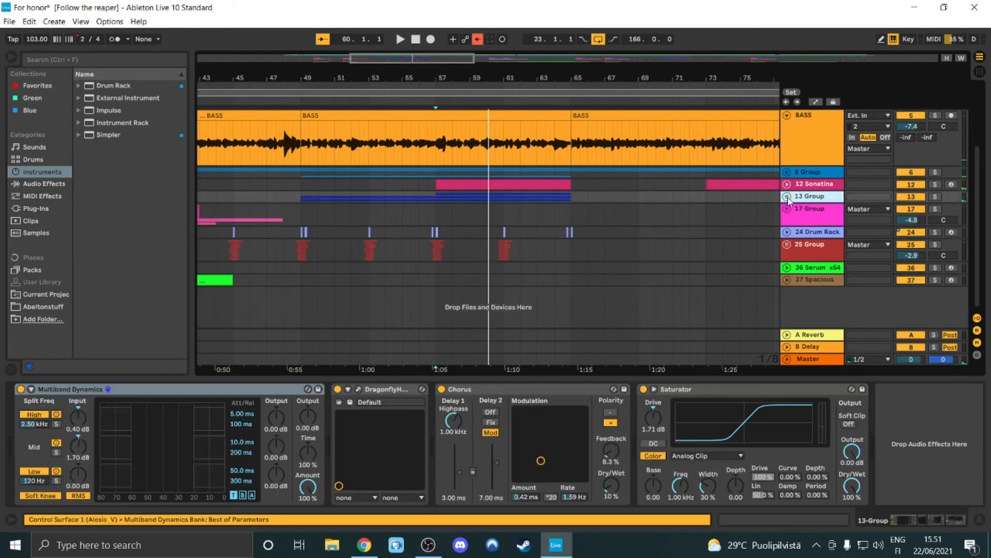
{"action": "left_click", "coordinate": [428, 186]}
{"action": "key", "text": "space"}
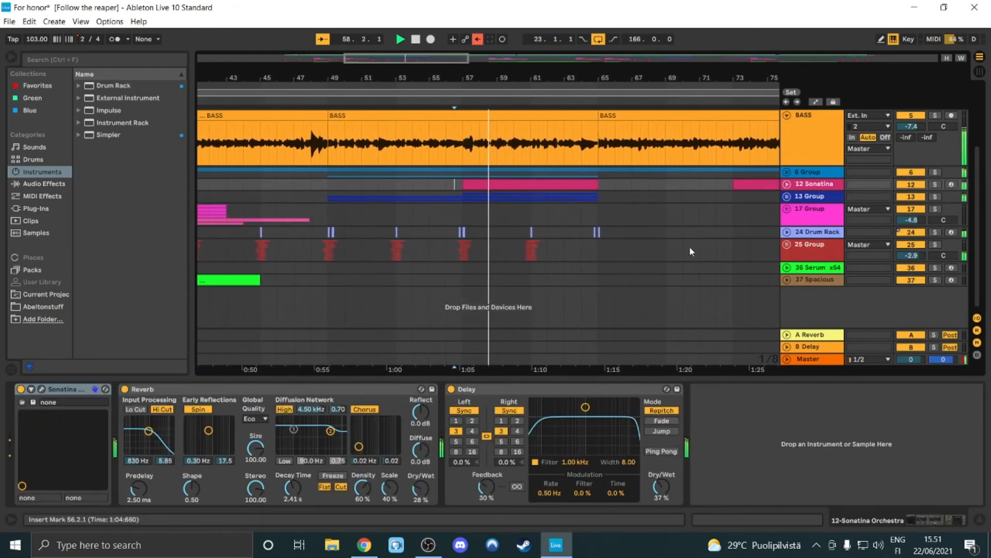
{"action": "scroll", "coordinate": [760, 210], "scroll_direction": "up", "scroll_amount": 3}
{"action": "scroll", "coordinate": [761, 209], "scroll_direction": "up", "scroll_amount": 3}
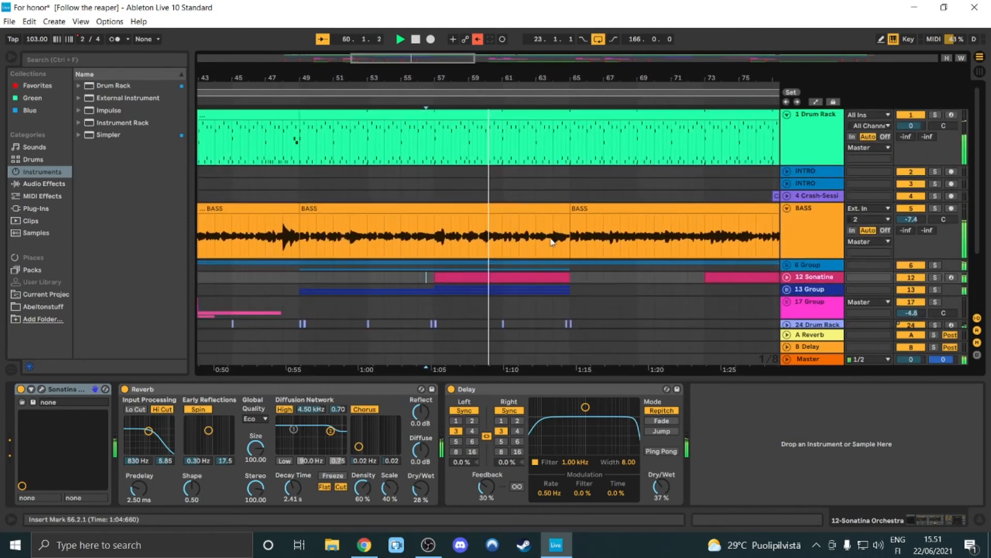
{"action": "scroll", "coordinate": [621, 264], "scroll_direction": "down", "scroll_amount": 3}
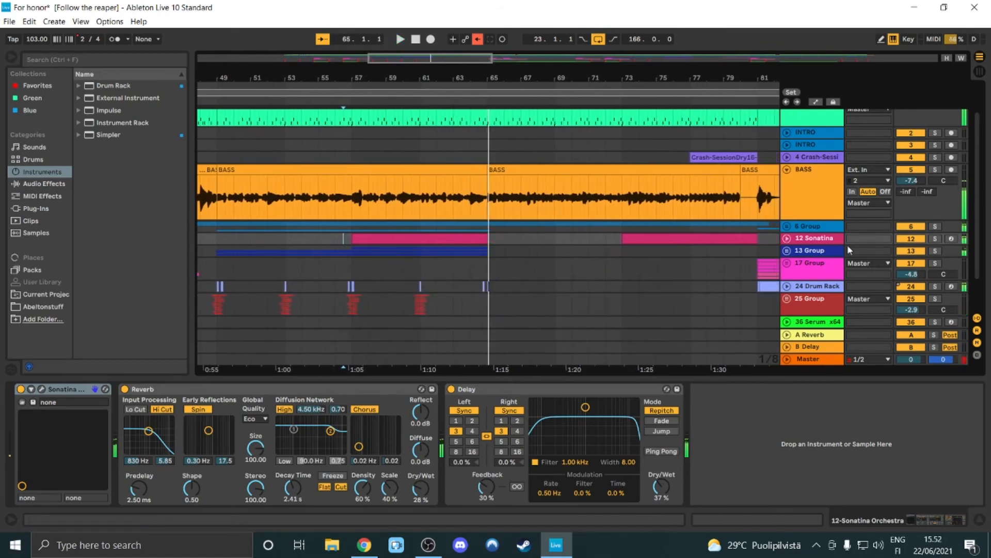
Stop playback, unfold and solo the 12 Sonatina track, and play its clip from bar 57.
{"action": "left_click", "coordinate": [787, 239]}
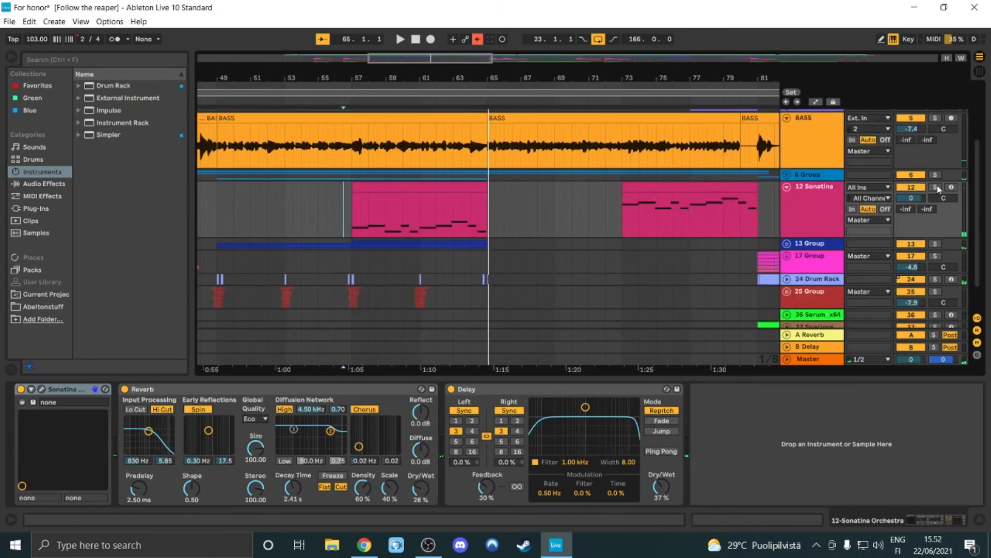
{"action": "left_click", "coordinate": [433, 188]}
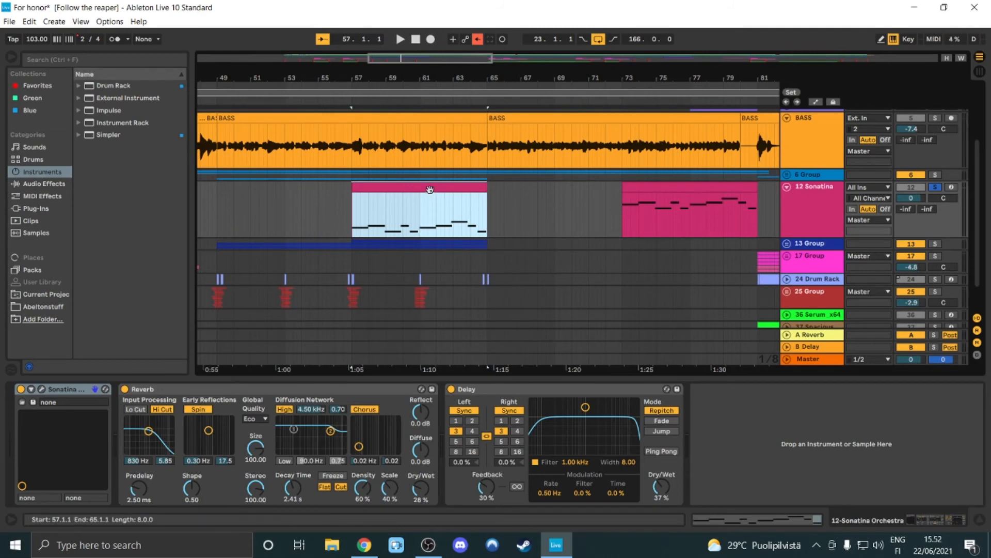
{"action": "key", "text": "space"}
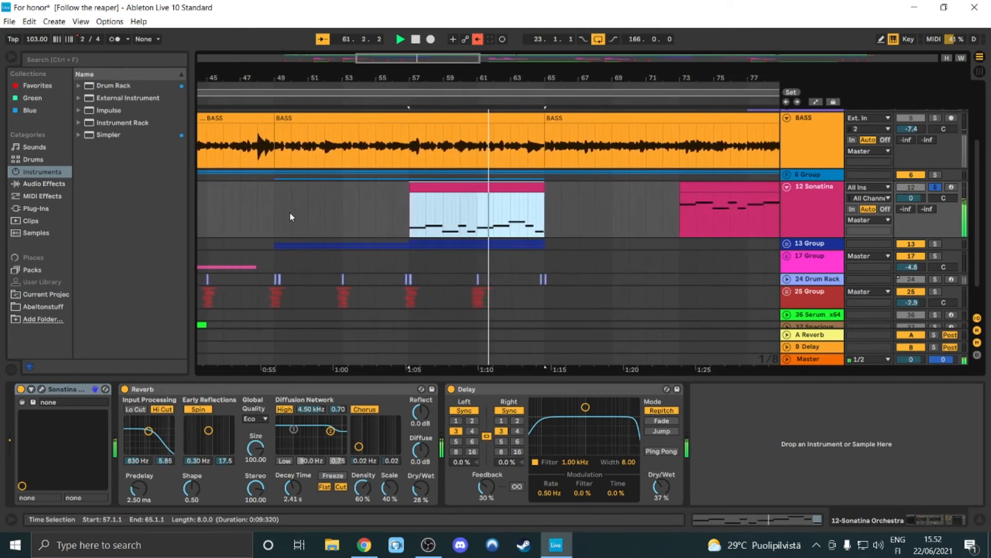
Fold the 12 Sonatina track, show the horn patch in its Sonatina Orchestra window, and close the window.
{"action": "left_click", "coordinate": [786, 186]}
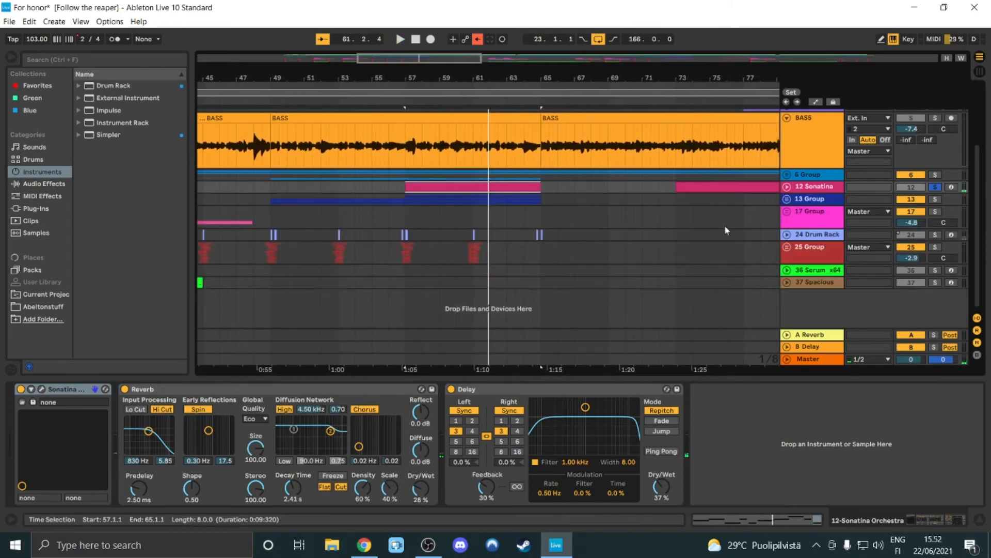
{"action": "left_click", "coordinate": [41, 389]}
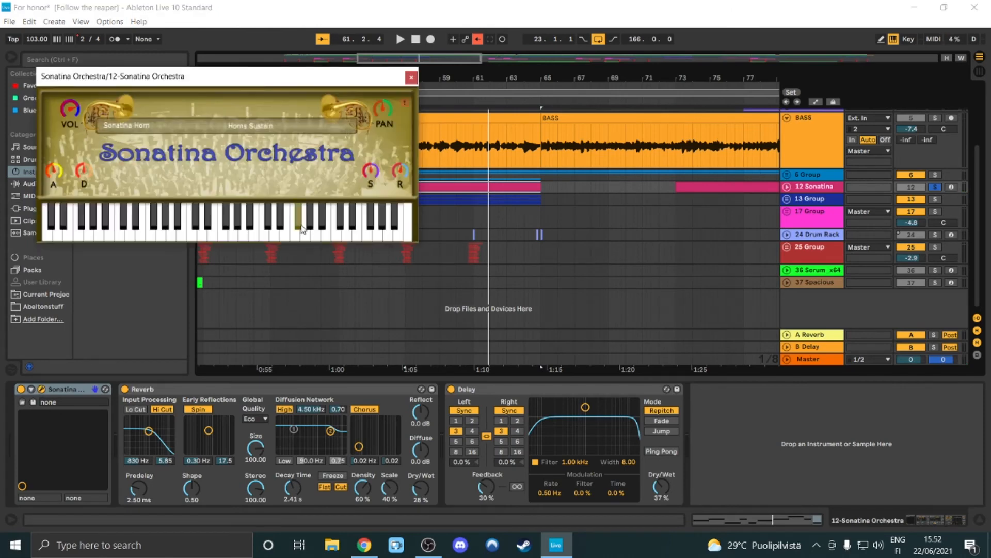
{"action": "left_click", "coordinate": [411, 78]}
Solo the 4 Crash track and play its reversed crash clip from bar 77.
{"action": "scroll", "coordinate": [632, 280], "scroll_direction": "up", "scroll_amount": 3}
{"action": "left_click_drag", "start_coordinate": [380, 63], "coordinate": [467, 58]}
{"action": "left_click", "coordinate": [415, 194]}
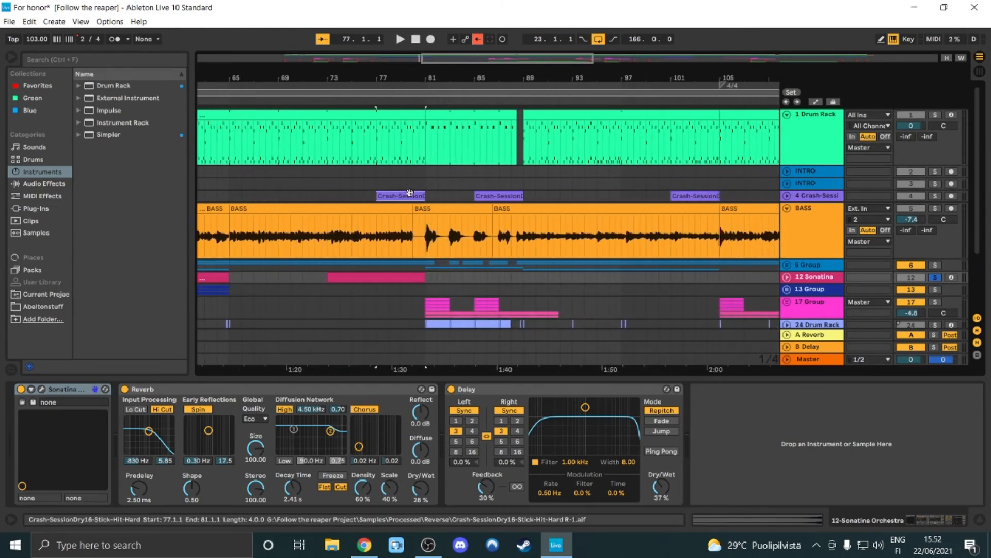
{"action": "key", "text": "space"}
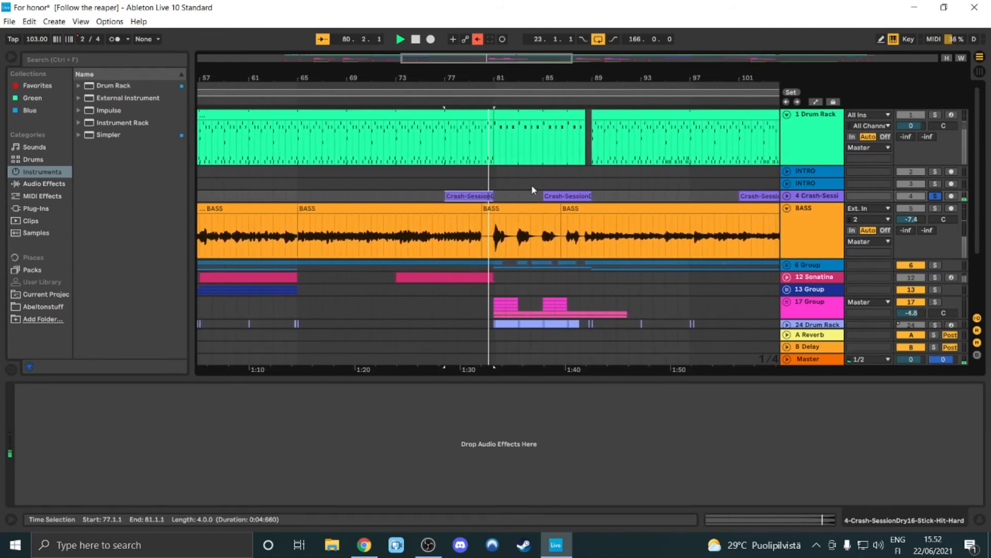
Clear the crash track's solo and play the full arrangement from bar 79.
{"action": "left_click", "coordinate": [932, 197]}
{"action": "left_click", "coordinate": [469, 180]}
{"action": "key", "text": "space"}
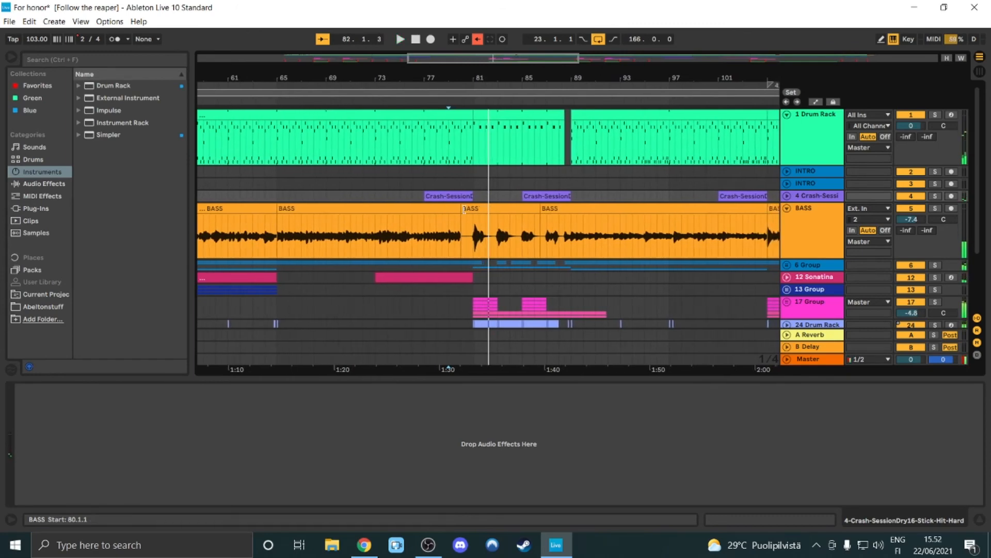
Restart the full arrangement from 80.2.1 on the INTRO track and look through the tracks playing from bar 81.
{"action": "left_click", "coordinate": [457, 209]}
{"action": "left_click", "coordinate": [469, 175]}
{"action": "key", "text": "space"}
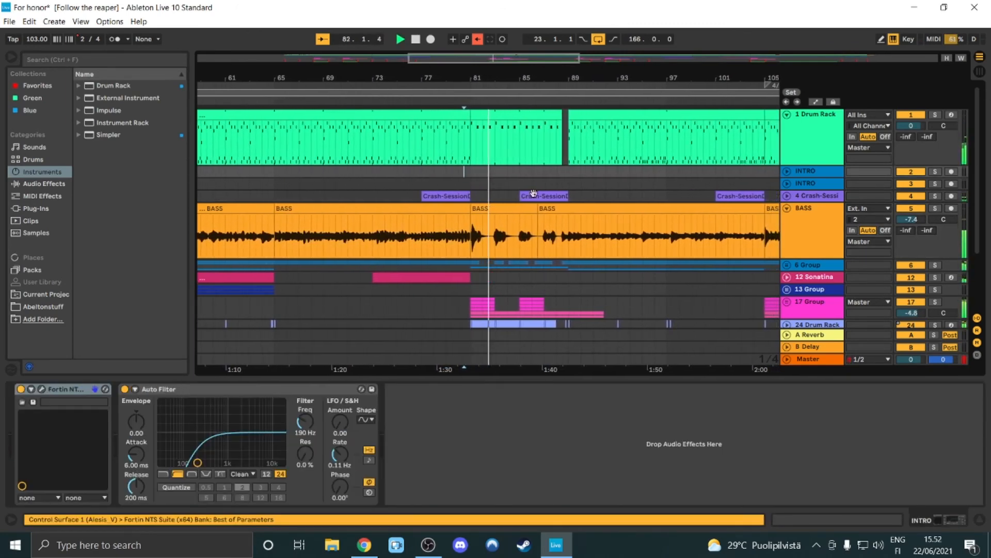
{"action": "scroll", "coordinate": [573, 268], "scroll_direction": "down", "scroll_amount": 3}
{"action": "scroll", "coordinate": [577, 274], "scroll_direction": "down", "scroll_amount": 3}
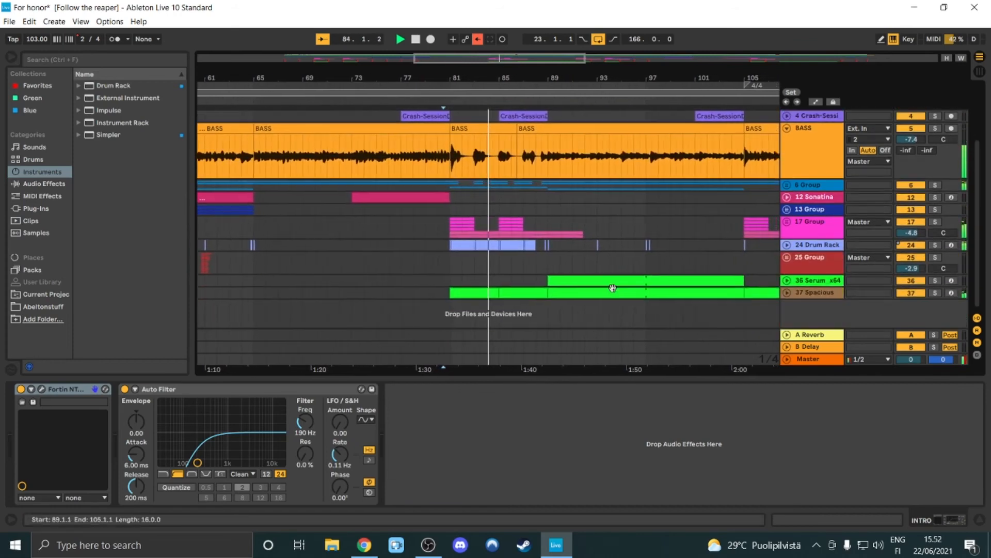
{"action": "scroll", "coordinate": [613, 288], "scroll_direction": "up", "scroll_amount": 3}
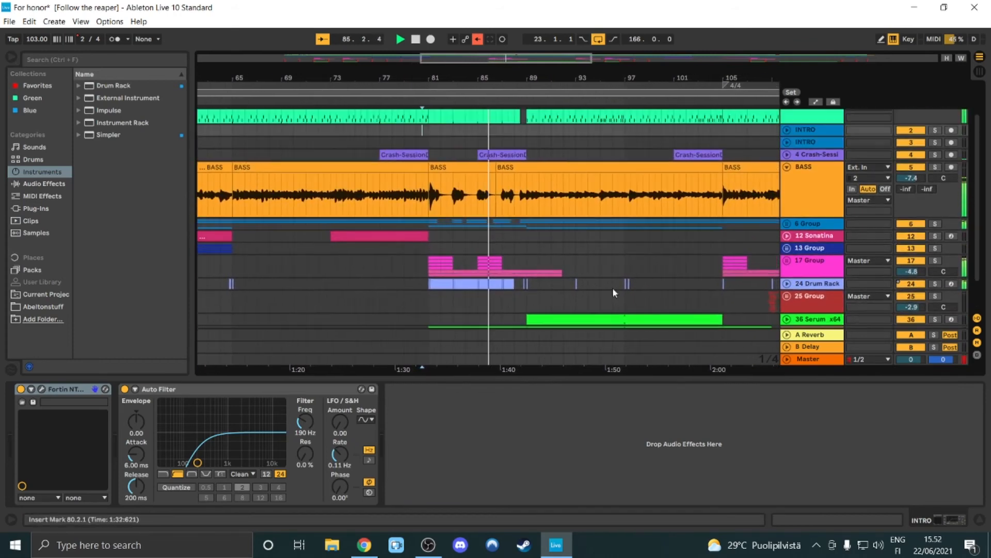
{"action": "scroll", "coordinate": [612, 288], "scroll_direction": "up", "scroll_amount": 3}
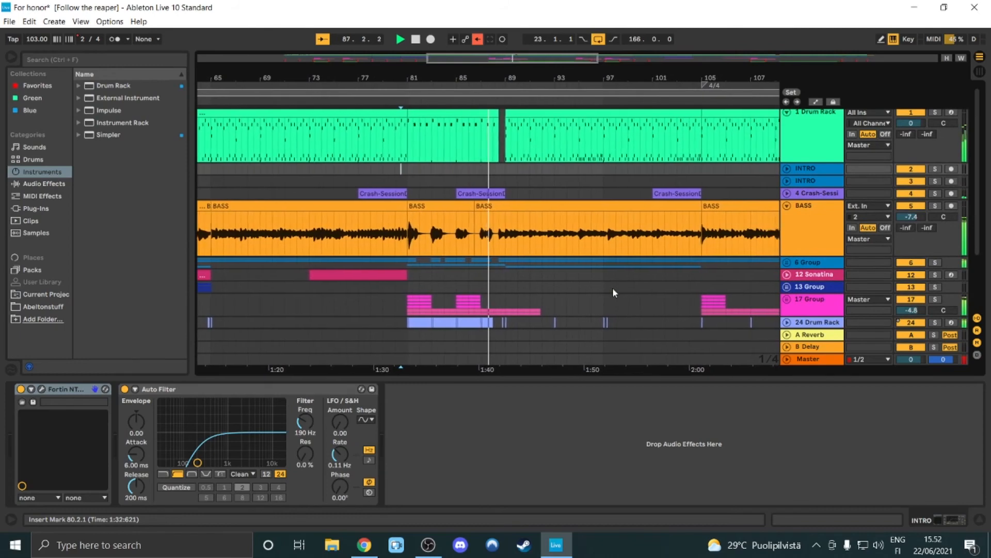
{"action": "scroll", "coordinate": [614, 291], "scroll_direction": "down", "scroll_amount": 3}
{"action": "scroll", "coordinate": [614, 290], "scroll_direction": "up", "scroll_amount": 3}
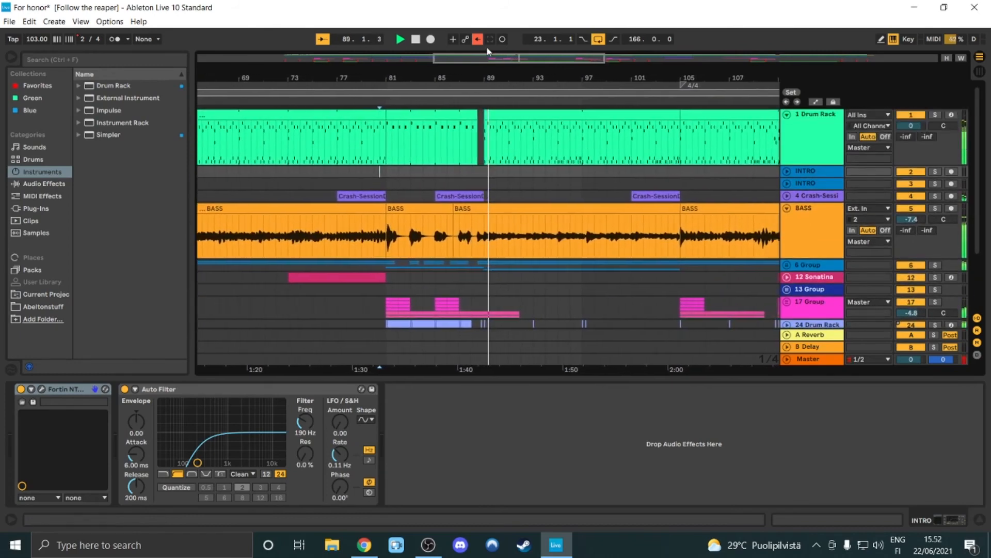
Unfold the 37 Spacious and 36 Serum_x64 tracks, lower the 36 Serum_x64 volume, and stop playback.
{"action": "left_click_drag", "start_coordinate": [489, 58], "coordinate": [489, 32]}
{"action": "scroll", "coordinate": [588, 280], "scroll_direction": "down", "scroll_amount": 6}
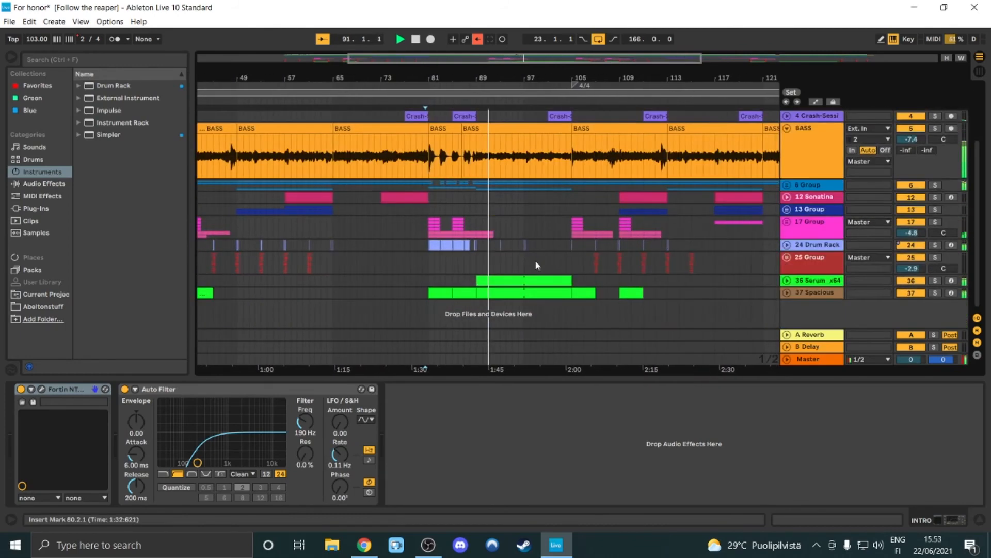
{"action": "left_click", "coordinate": [787, 292]}
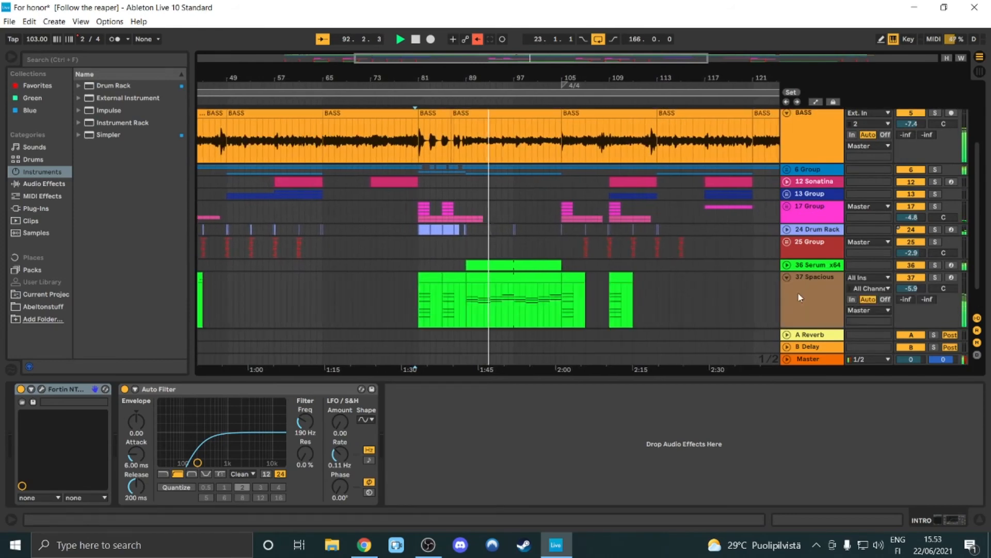
{"action": "left_click", "coordinate": [787, 265]}
{"action": "left_click_drag", "start_coordinate": [922, 276], "coordinate": [909, 287]}
{"action": "scroll", "coordinate": [748, 303], "scroll_direction": "down", "scroll_amount": 2}
{"action": "key", "text": "space"}
Fold the BASS, 36 Serum_x64 and 37 Spacious tracks.
{"action": "scroll", "coordinate": [528, 280], "scroll_direction": "up", "scroll_amount": 5}
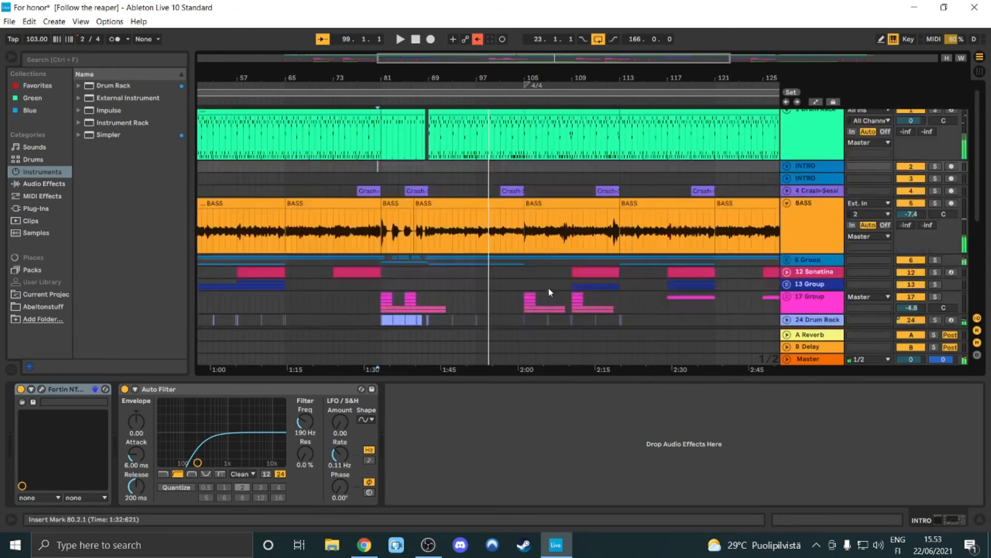
{"action": "left_click", "coordinate": [786, 208]}
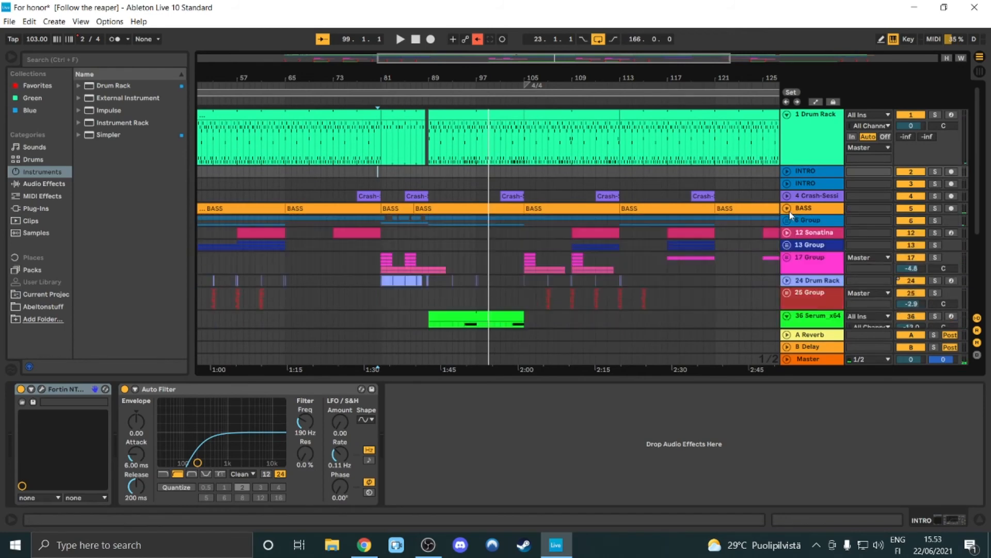
{"action": "scroll", "coordinate": [803, 291], "scroll_direction": "down", "scroll_amount": 1}
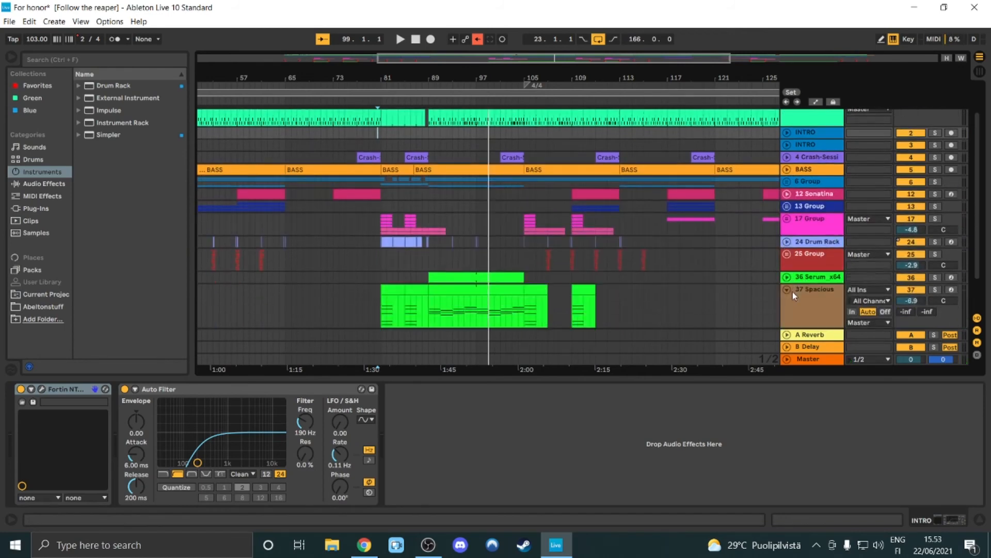
{"action": "left_click", "coordinate": [787, 277]}
{"action": "scroll", "coordinate": [467, 241], "scroll_direction": "up", "scroll_amount": 1}
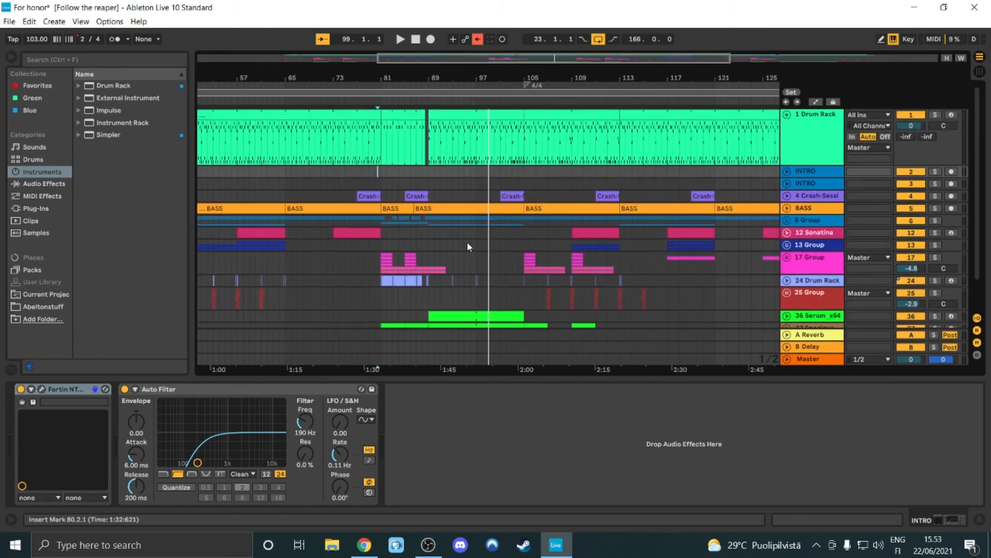
Set the insert marker to 89.1.1 on the INTRO track, and unfold and solo the 6 Group.
{"action": "left_click", "coordinate": [321, 182]}
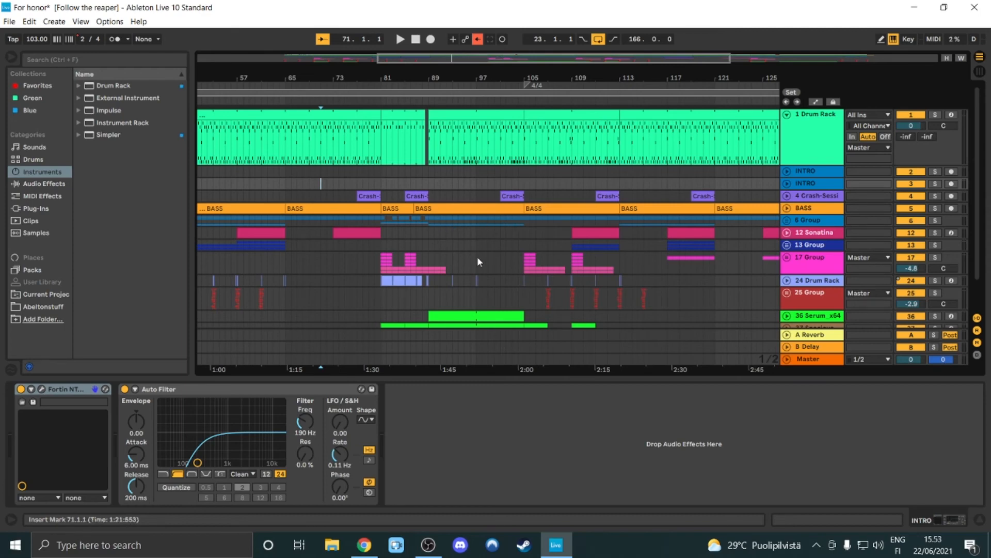
{"action": "left_click", "coordinate": [433, 174]}
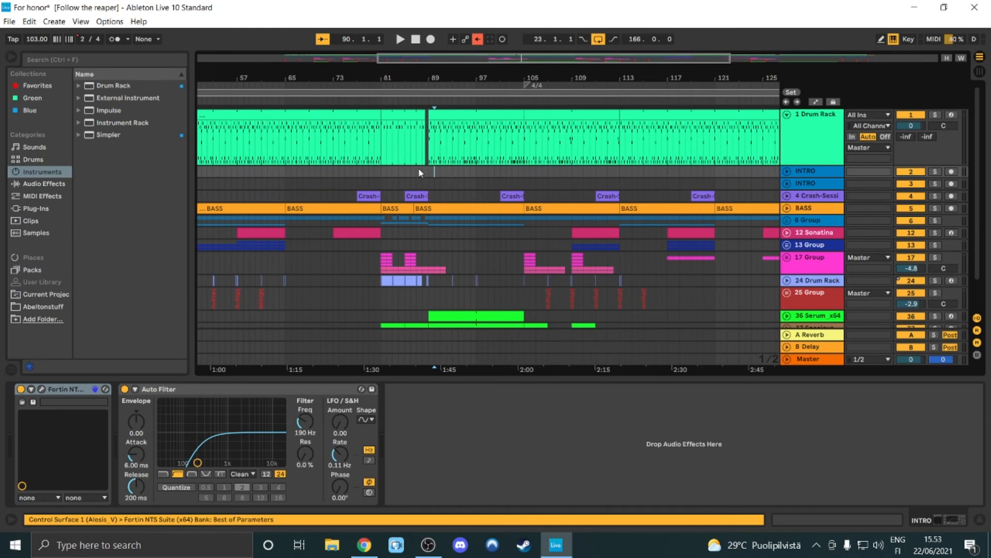
{"action": "left_click", "coordinate": [430, 175]}
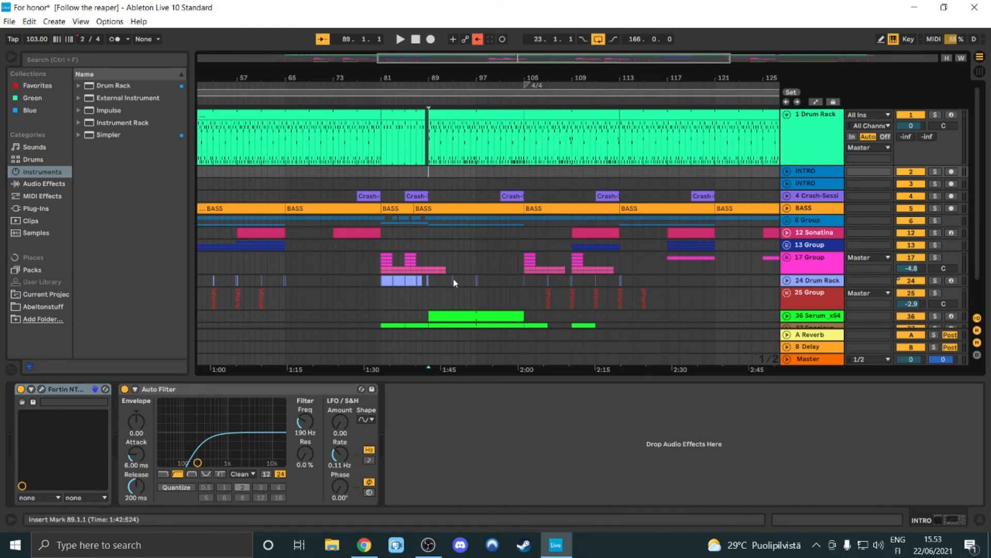
{"action": "left_click", "coordinate": [787, 221]}
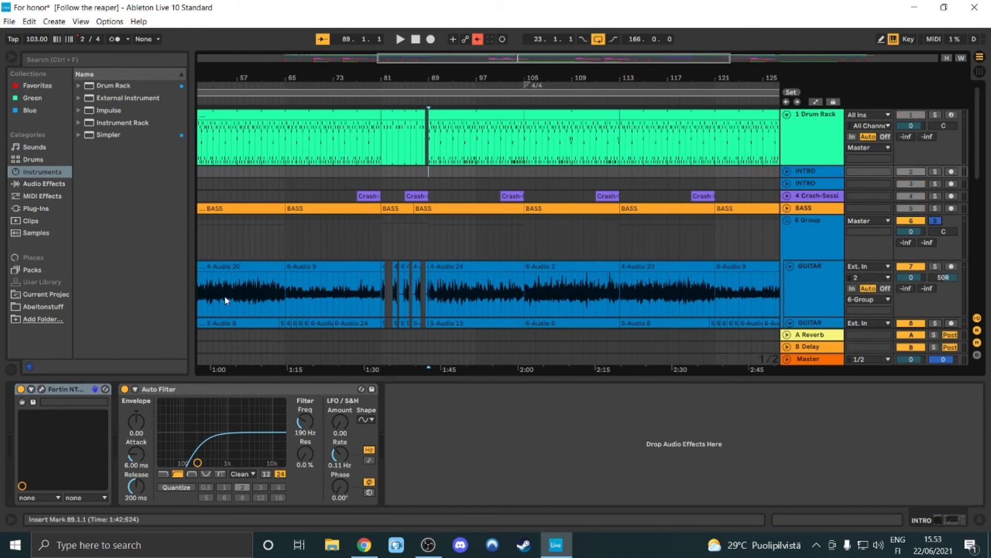
Play the soloed 6 Group from 89.1.1 and look through its GUITAR and EXTRA tracks.
{"action": "scroll", "coordinate": [445, 213], "scroll_direction": "down", "scroll_amount": 2}
{"action": "left_click", "coordinate": [427, 190]}
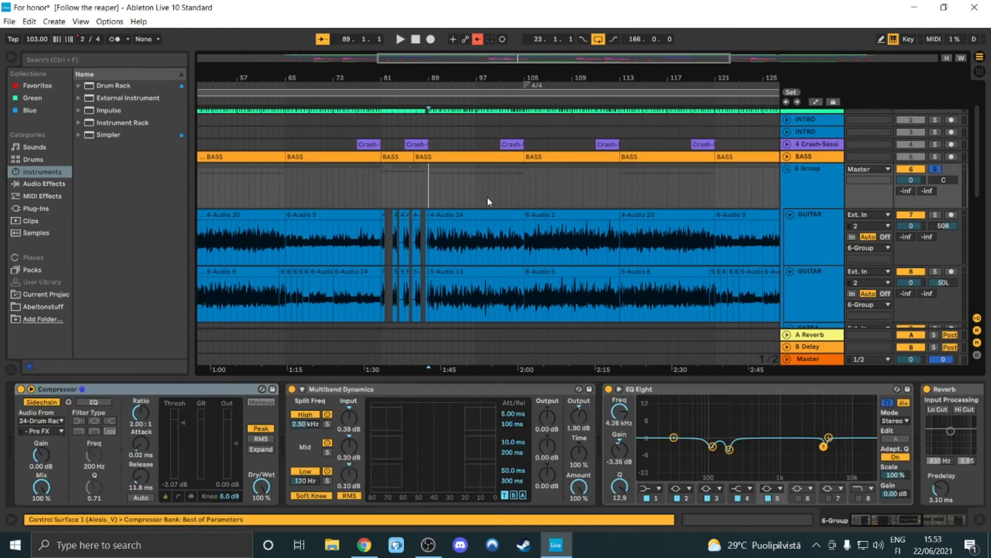
{"action": "key", "text": "space"}
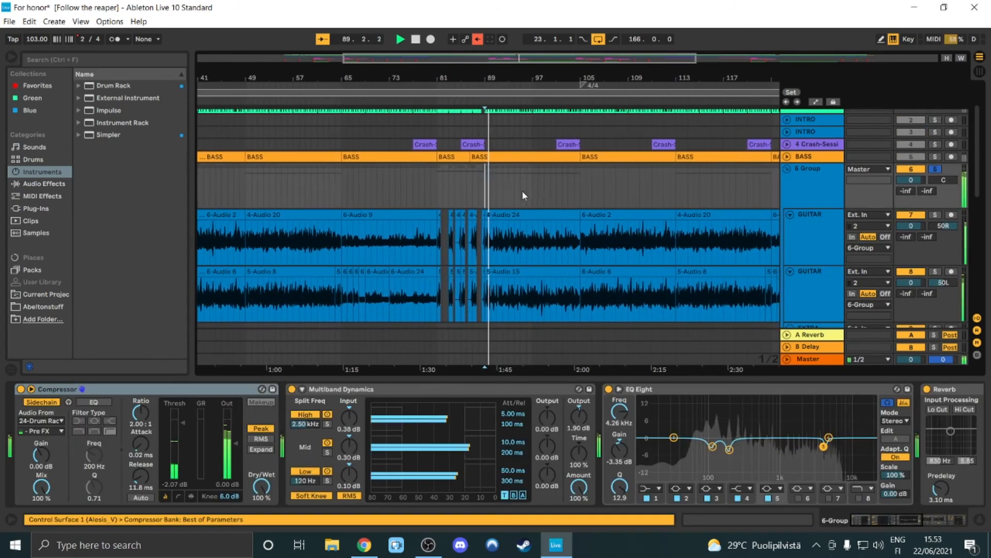
{"action": "scroll", "coordinate": [589, 203], "scroll_direction": "down", "scroll_amount": 2}
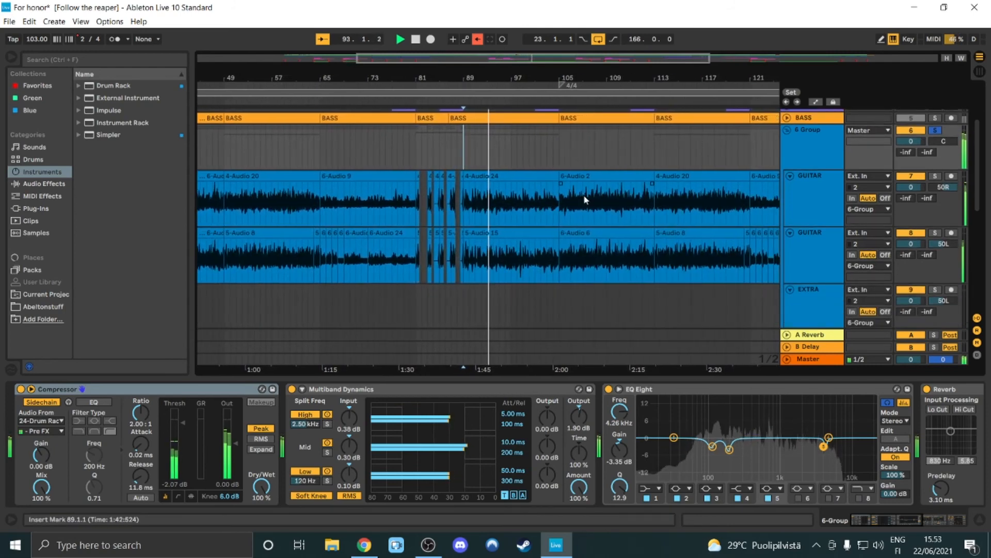
{"action": "scroll", "coordinate": [592, 218], "scroll_direction": "up", "scroll_amount": 3}
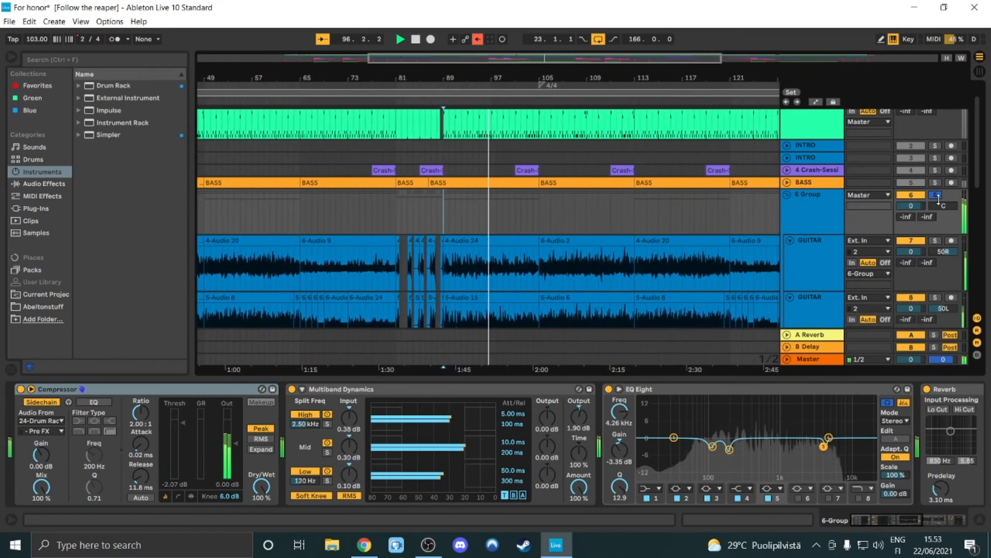
Play the 6-Audio 13 clip from 89.1.1 with LEAD track 11 soloed, and end the solo after stopping playback.
{"action": "left_click", "coordinate": [787, 195]}
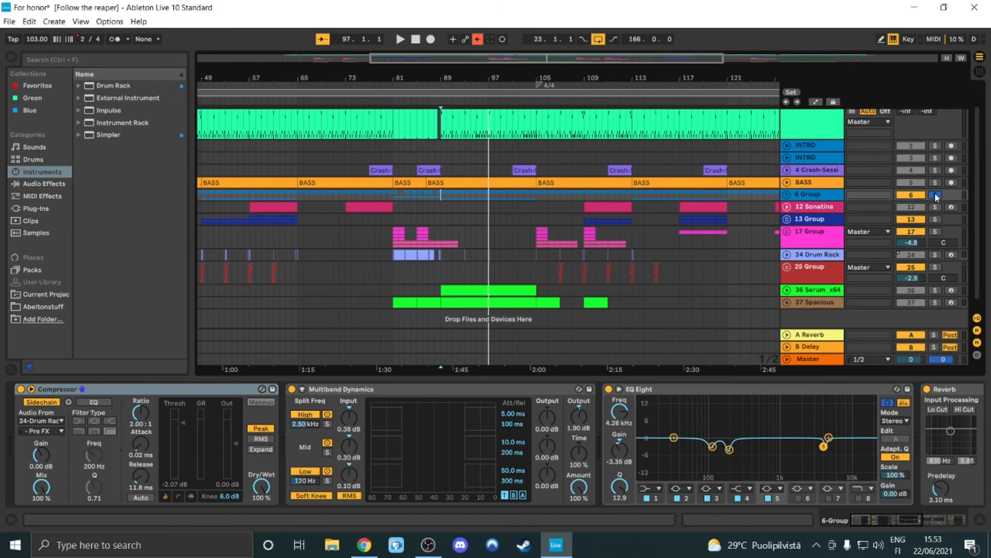
{"action": "left_click", "coordinate": [787, 195]}
{"action": "scroll", "coordinate": [528, 237], "scroll_direction": "down", "scroll_amount": 5}
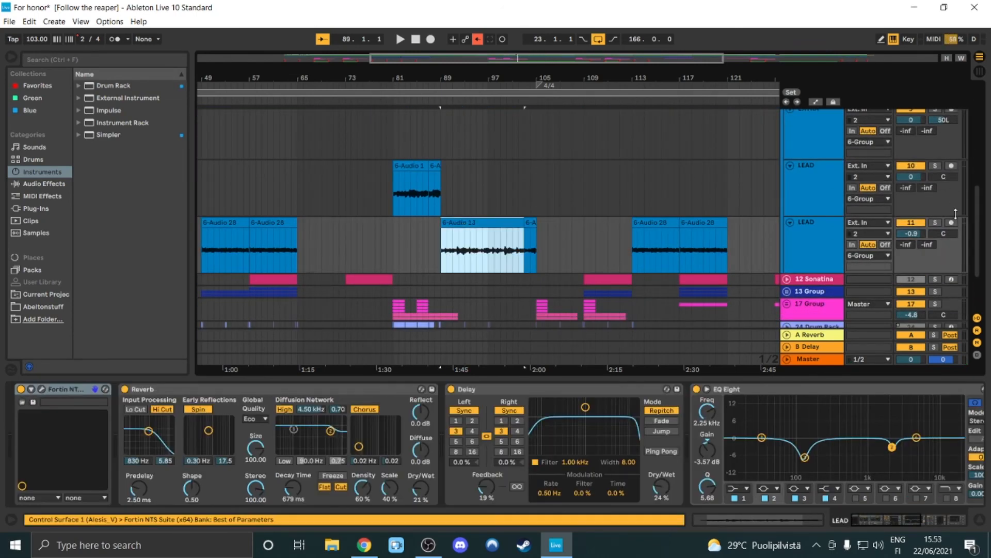
{"action": "left_click", "coordinate": [935, 222]}
{"action": "left_click", "coordinate": [501, 225]}
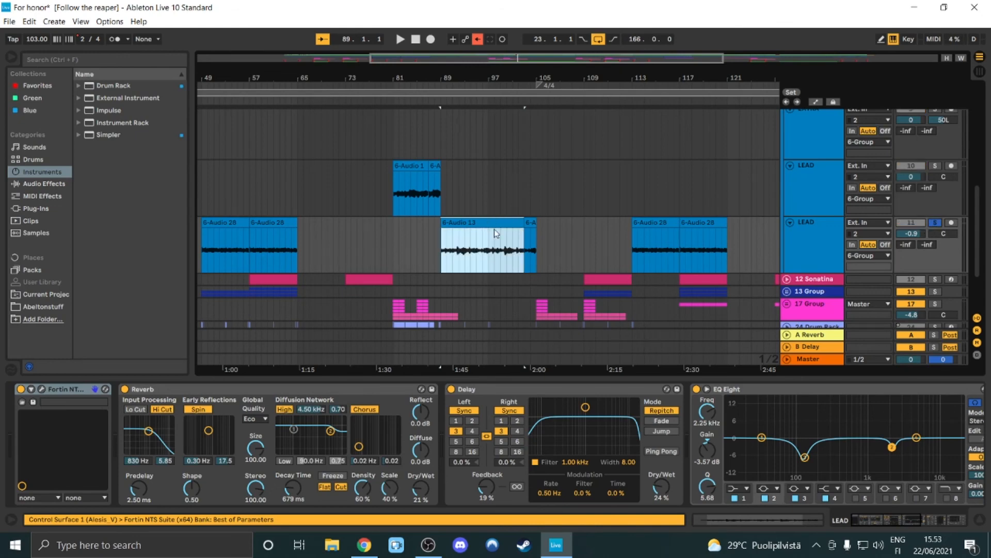
{"action": "key", "text": "space"}
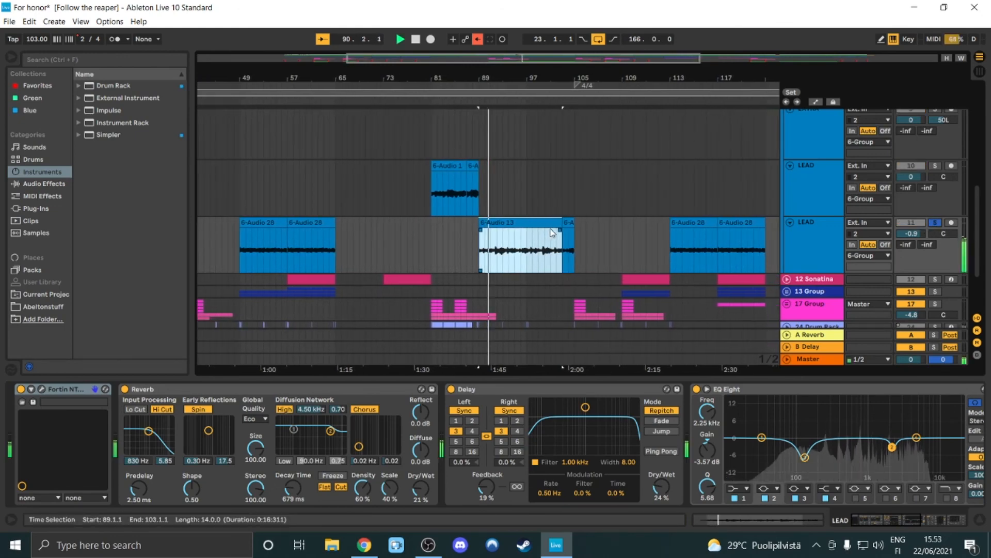
{"action": "key", "text": "space"}
{"action": "left_click", "coordinate": [935, 223]}
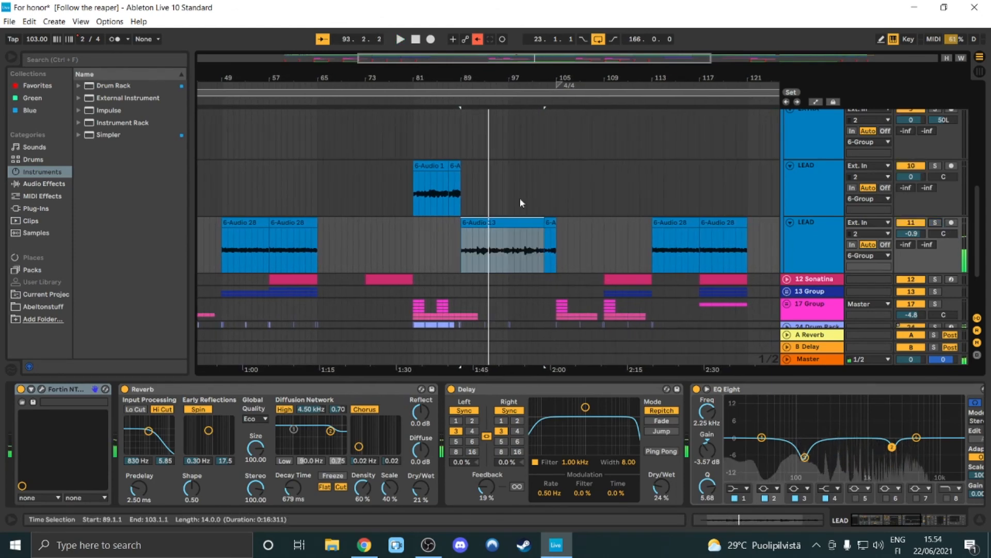
Play the 6-Audio 1 clip from 81.1.1 with LEAD track 10 soloed, and end the solo after stopping playback.
{"action": "left_click", "coordinate": [421, 164]}
{"action": "left_click", "coordinate": [935, 165]}
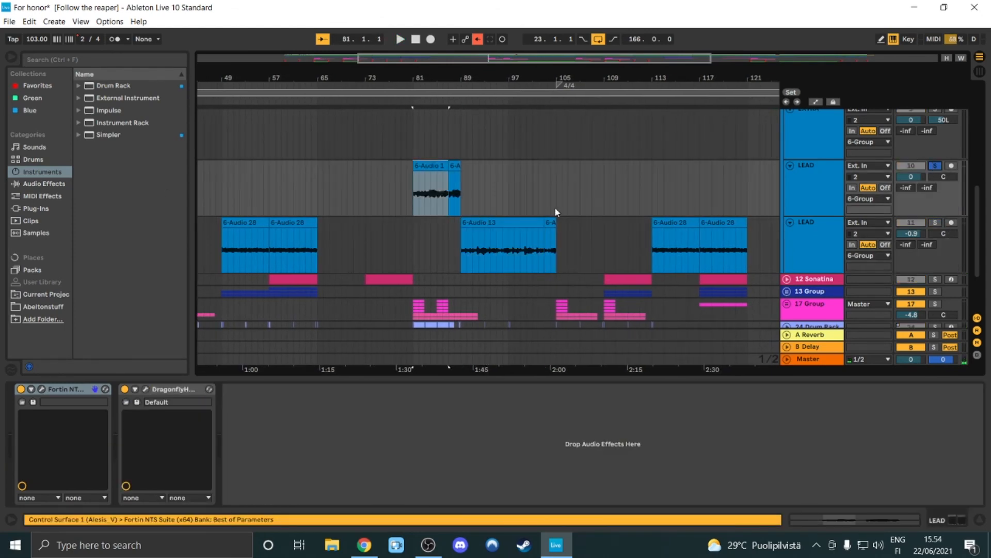
{"action": "key", "text": "space"}
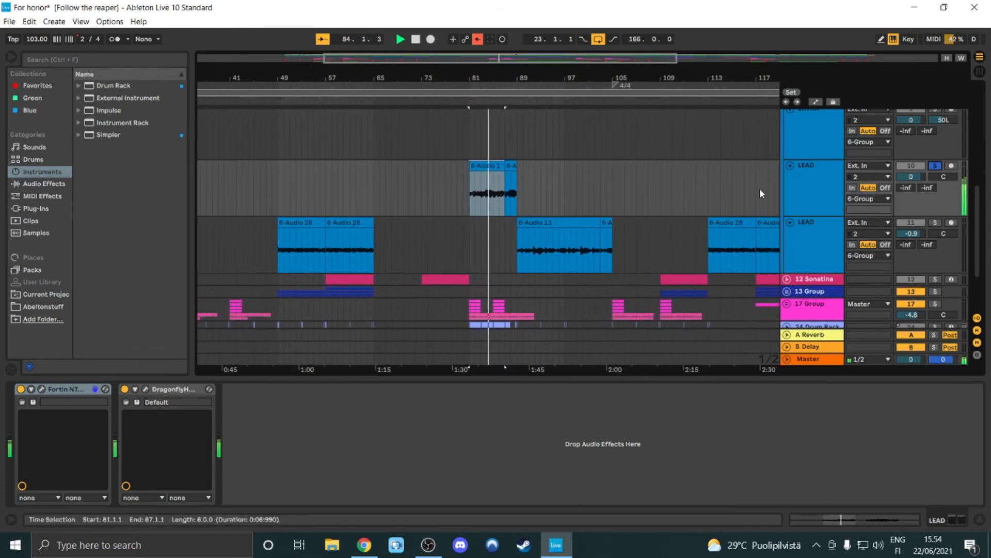
{"action": "key", "text": "space"}
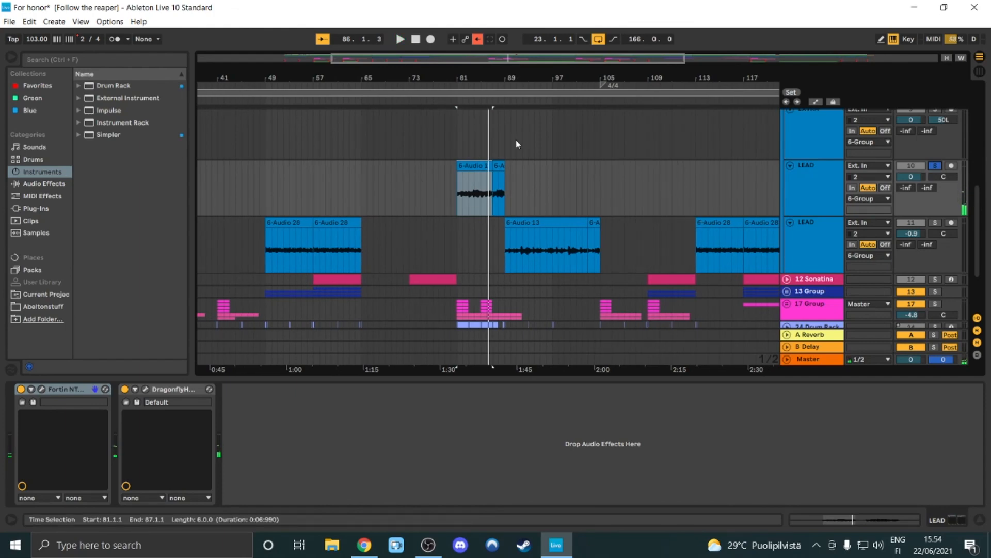
{"action": "scroll", "coordinate": [763, 150], "scroll_direction": "up", "scroll_amount": 2}
{"action": "left_click", "coordinate": [935, 191]}
Play the full arrangement from 133.1.1 on the 6 Group and look through the guitar clips of the ending.
{"action": "scroll", "coordinate": [813, 169], "scroll_direction": "up", "scroll_amount": 10}
{"action": "scroll", "coordinate": [797, 155], "scroll_direction": "down", "scroll_amount": 5}
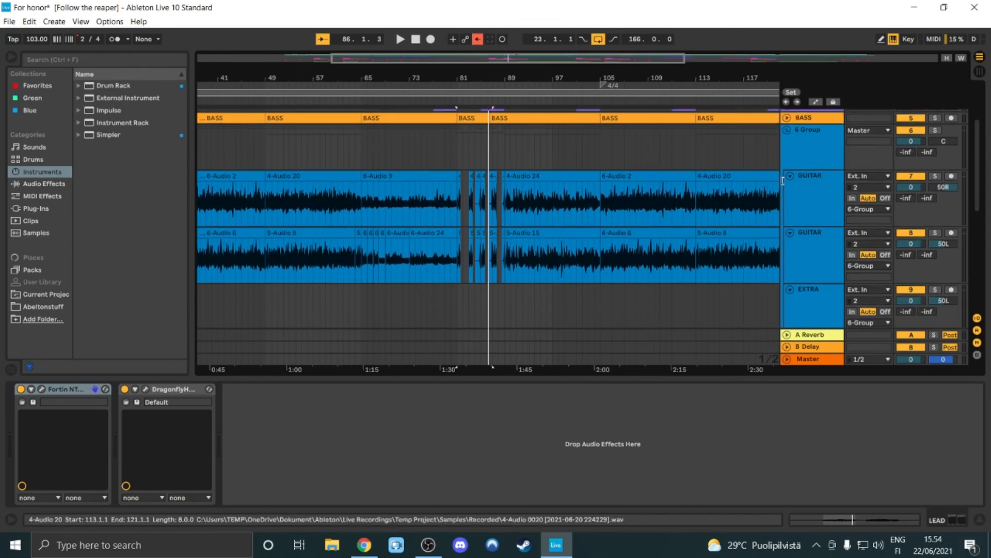
{"action": "double_click", "coordinate": [638, 56]}
{"action": "scroll", "coordinate": [515, 226], "scroll_direction": "up", "scroll_amount": 6}
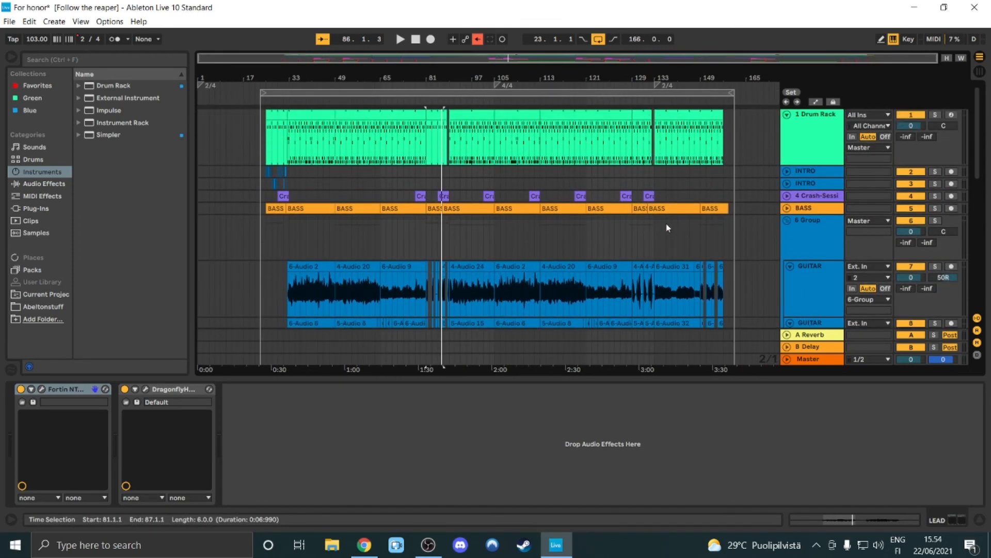
{"action": "left_click", "coordinate": [657, 243]}
{"action": "key", "text": "space"}
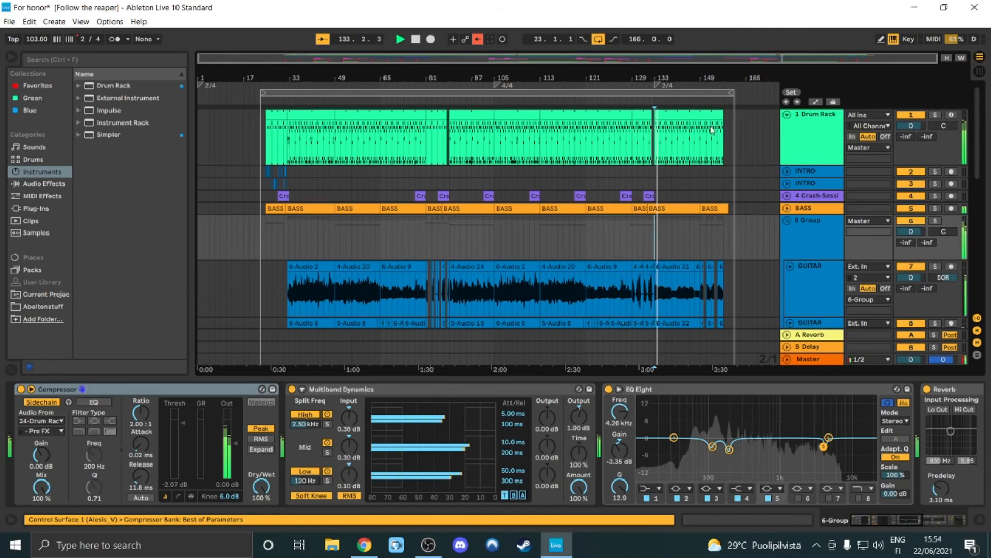
{"action": "left_click_drag", "start_coordinate": [722, 56], "coordinate": [645, 201]}
{"action": "scroll", "coordinate": [644, 201], "scroll_direction": "down", "scroll_amount": 4}
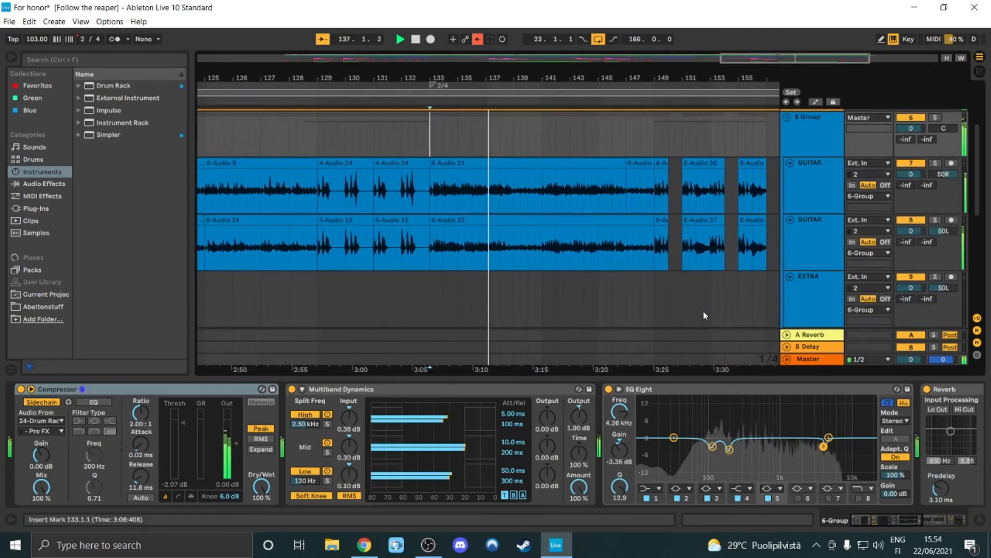
{"action": "scroll", "coordinate": [704, 313], "scroll_direction": "down", "scroll_amount": 2}
{"action": "scroll", "coordinate": [705, 313], "scroll_direction": "up", "scroll_amount": 3}
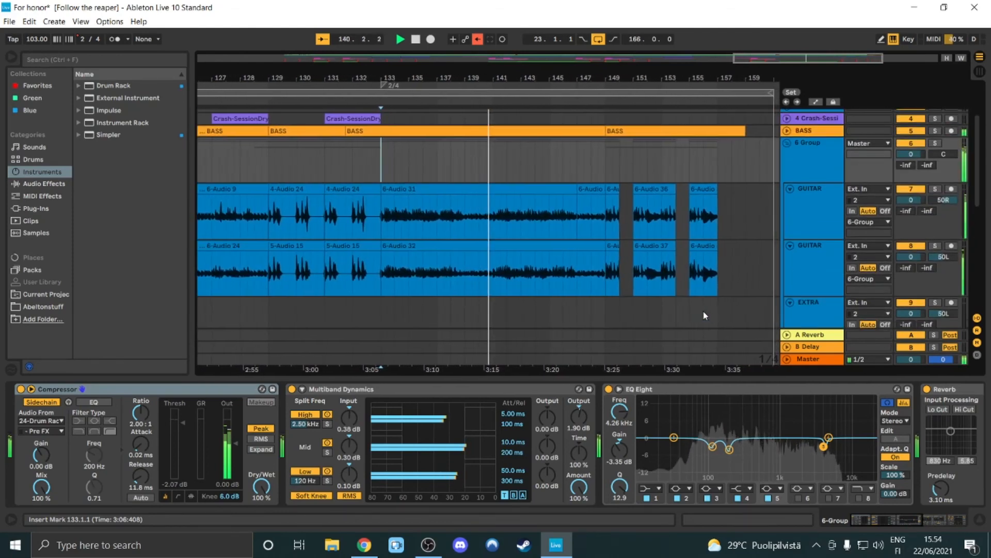
{"action": "scroll", "coordinate": [713, 313], "scroll_direction": "up", "scroll_amount": 2}
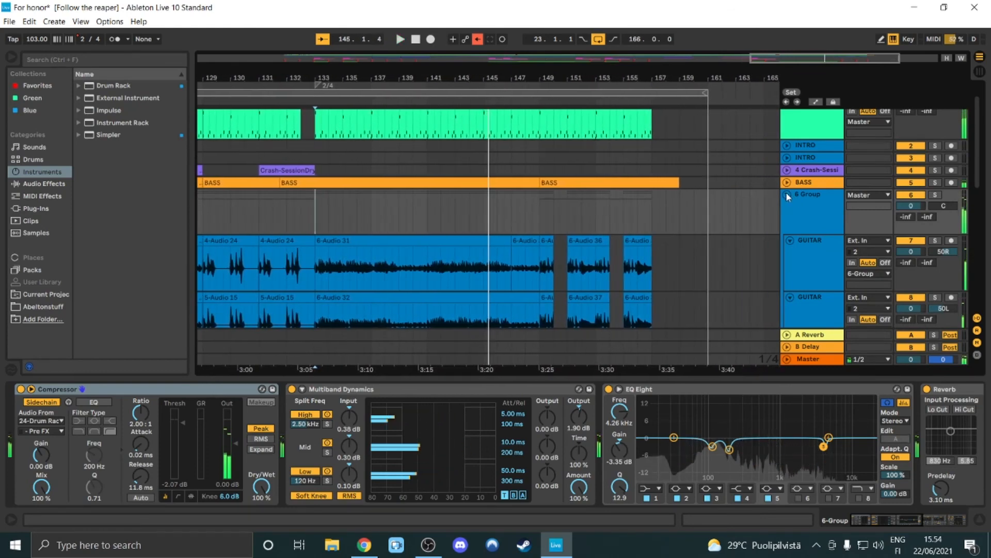
Fold the 6 Group and the 1 Drum Rack track, with the whole arrangement in view.
{"action": "left_click", "coordinate": [786, 195]}
{"action": "left_click_drag", "start_coordinate": [788, 63], "coordinate": [785, 5]}
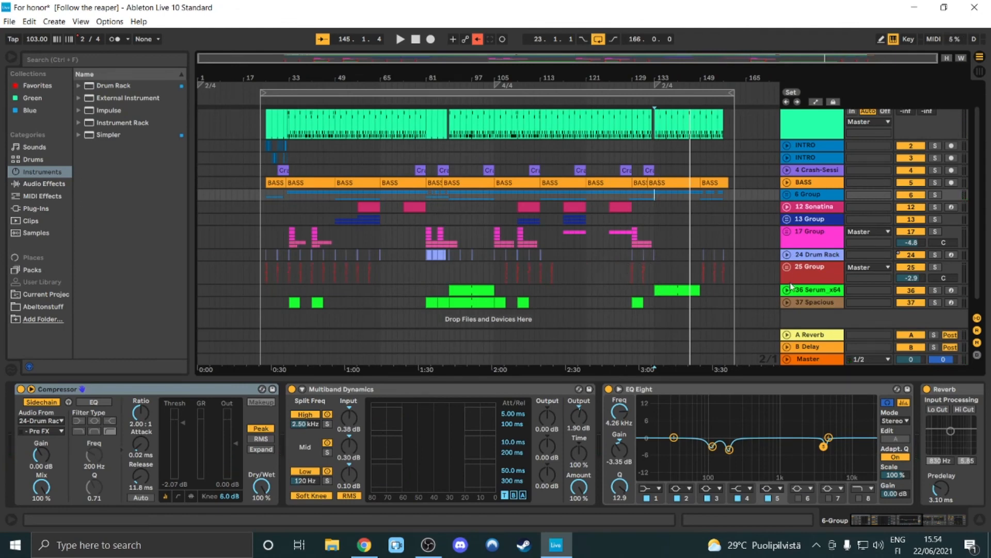
{"action": "scroll", "coordinate": [703, 223], "scroll_direction": "up", "scroll_amount": 1}
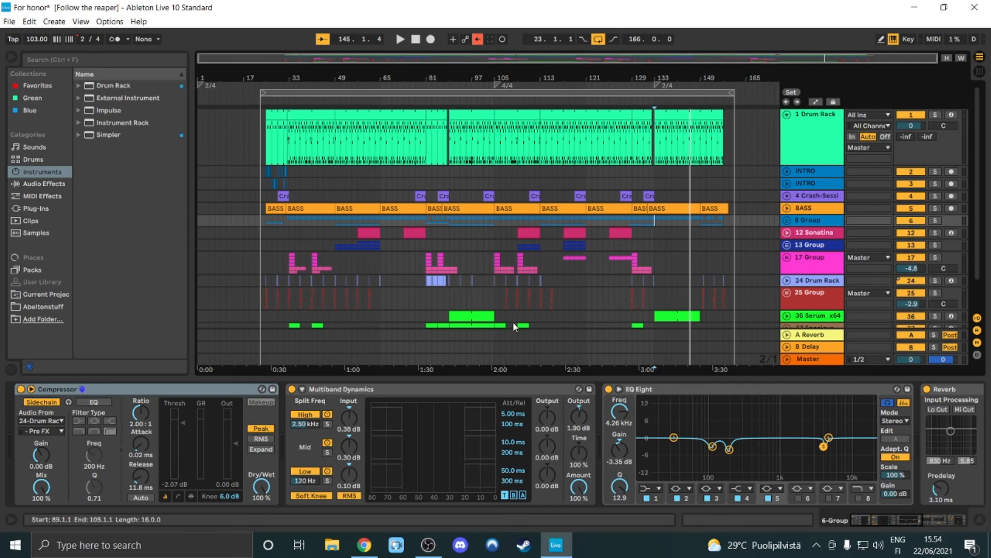
{"action": "scroll", "coordinate": [460, 245], "scroll_direction": "down", "scroll_amount": 2}
{"action": "scroll", "coordinate": [534, 264], "scroll_direction": "up", "scroll_amount": 2}
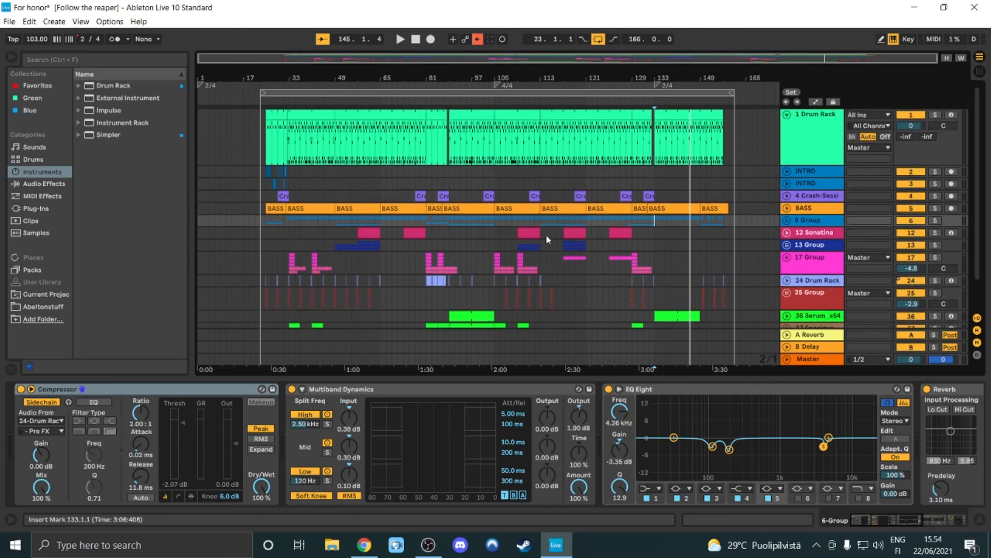
{"action": "left_click", "coordinate": [787, 114]}
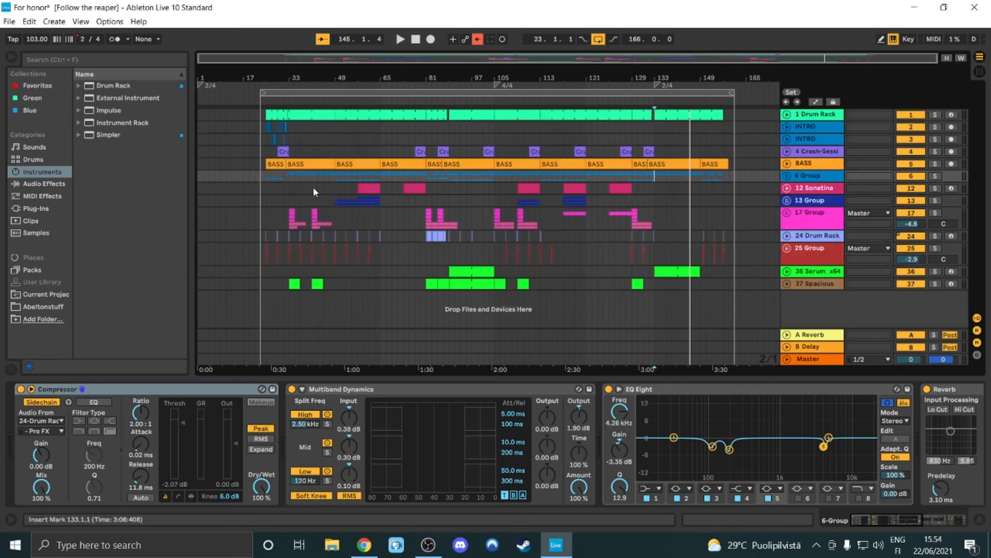